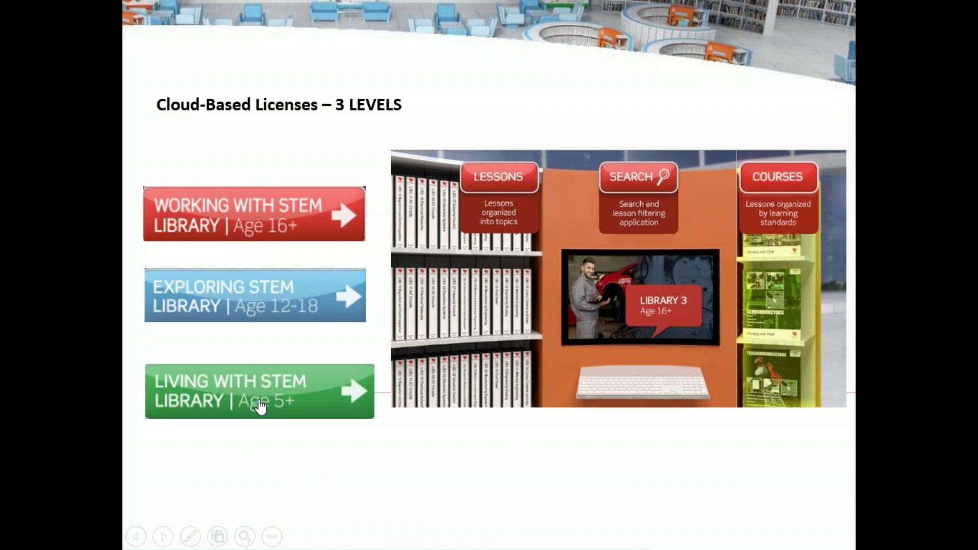
pyautogui.click(251, 399)
pyautogui.click(232, 237)
# Advance through the Content Activities, Simple Lamp Circuit and Investigation slides to the Assessment slide.
pyautogui.click(436, 452)
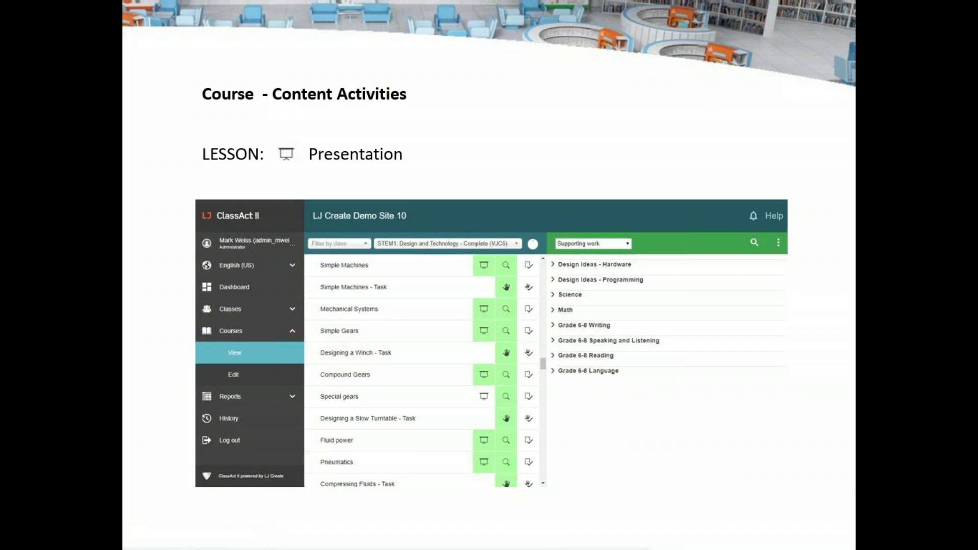
pyautogui.press('Right')
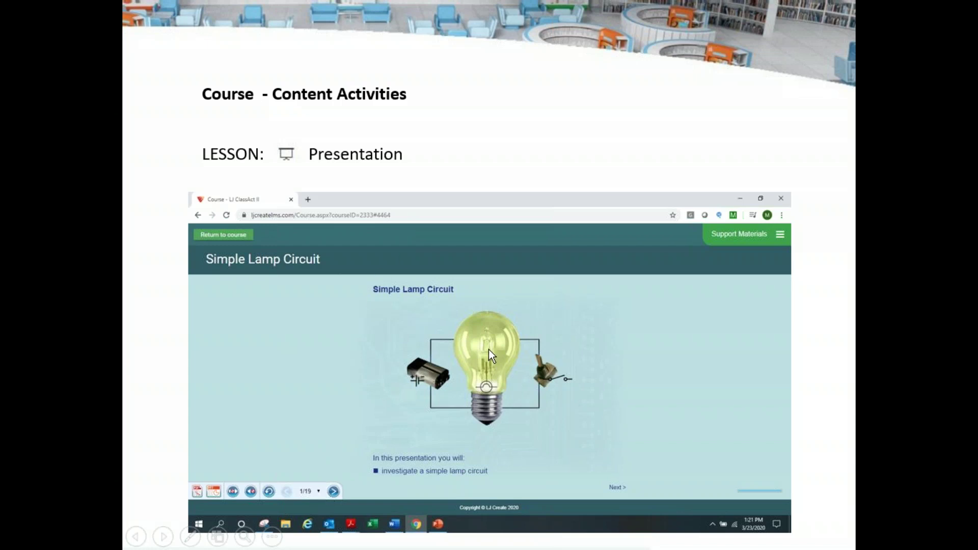
pyautogui.click(490, 182)
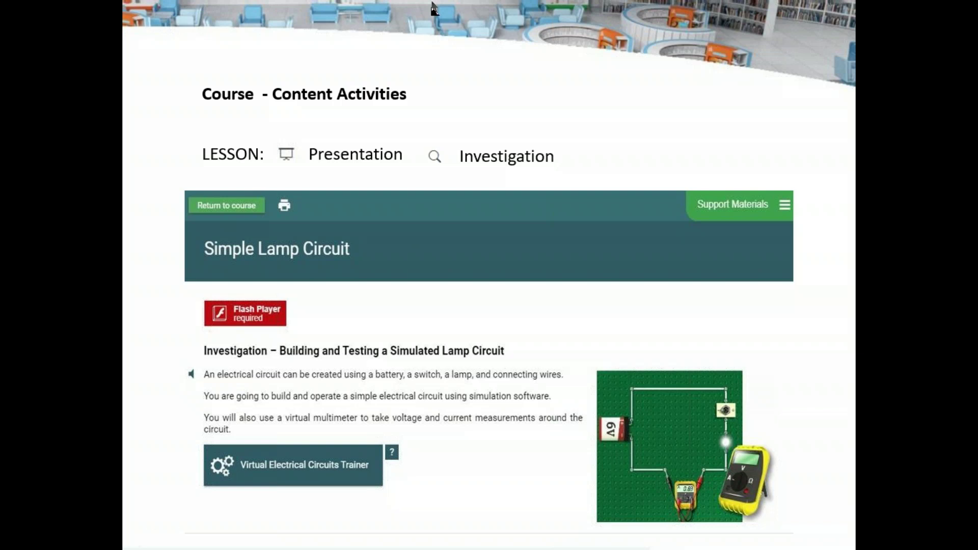
pyautogui.click(479, 327)
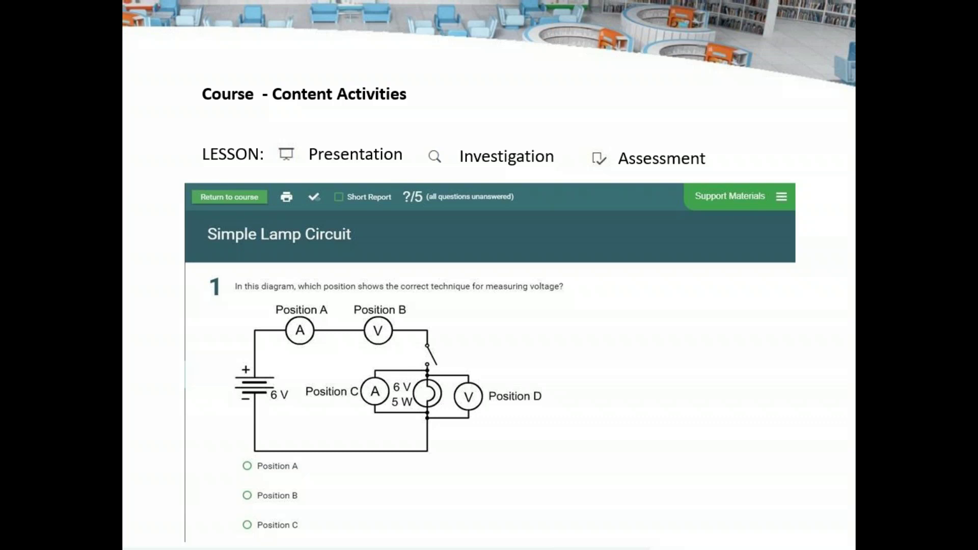
# Advance to the Practical slide showing 'The Lamp Circuit' lab work page.
pyautogui.press('Right')
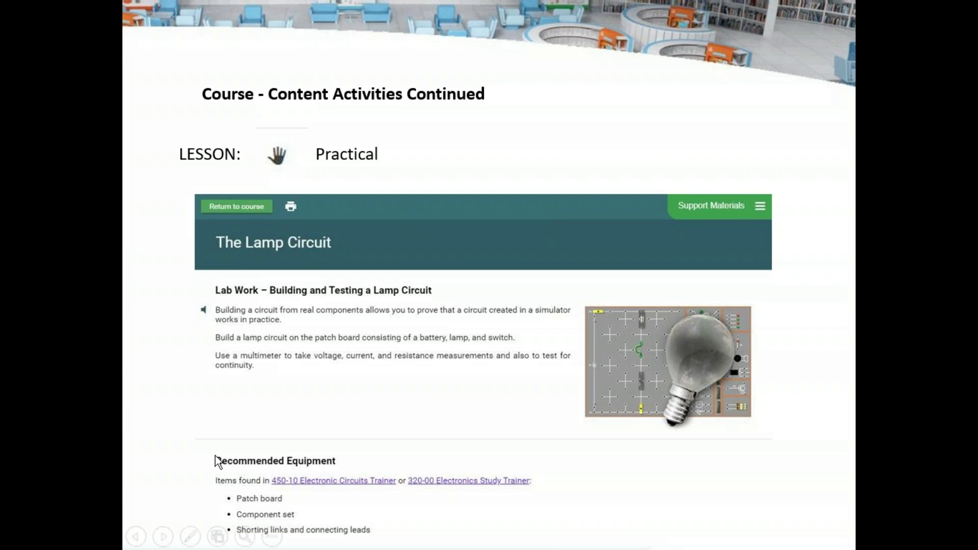
# Advance past Practical Assessment to Support Lessons and expand the Science topics list.
pyautogui.click(303, 404)
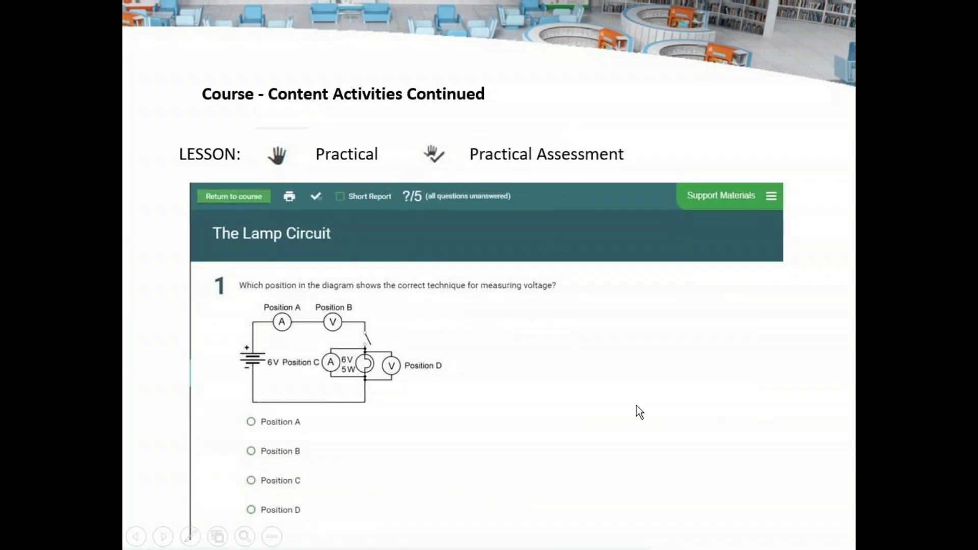
pyautogui.click(624, 373)
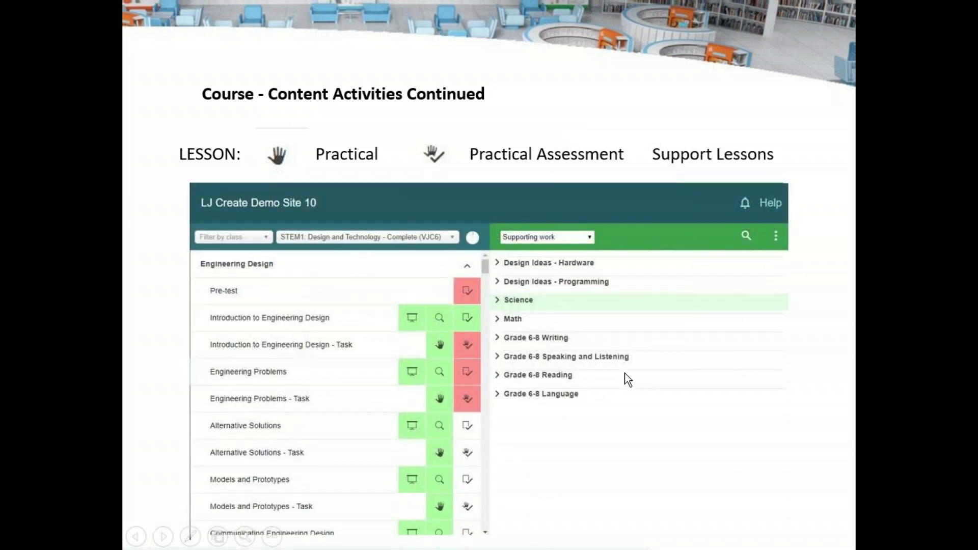
pyautogui.click(624, 372)
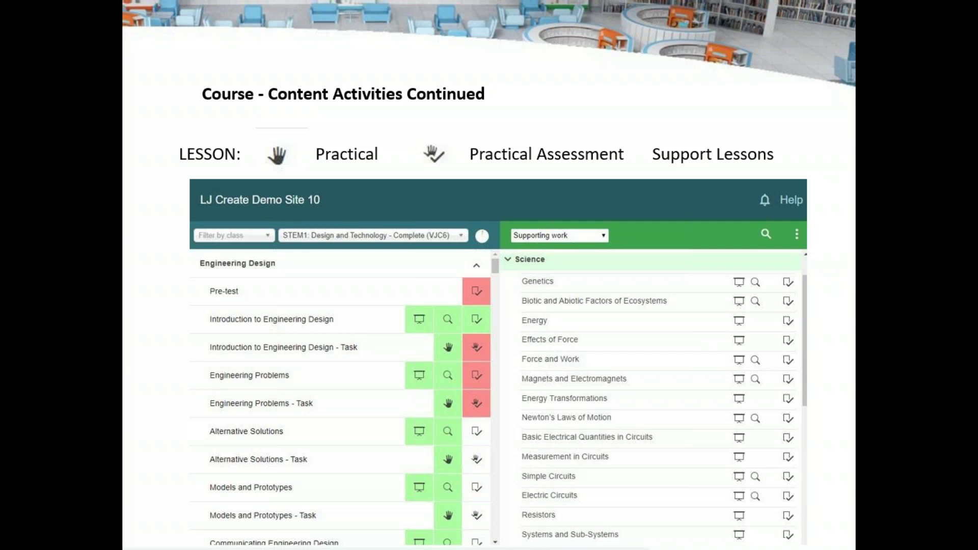
# Advance to the Learning Management System slide about ClassAct II and Domains.
pyautogui.click(539, 105)
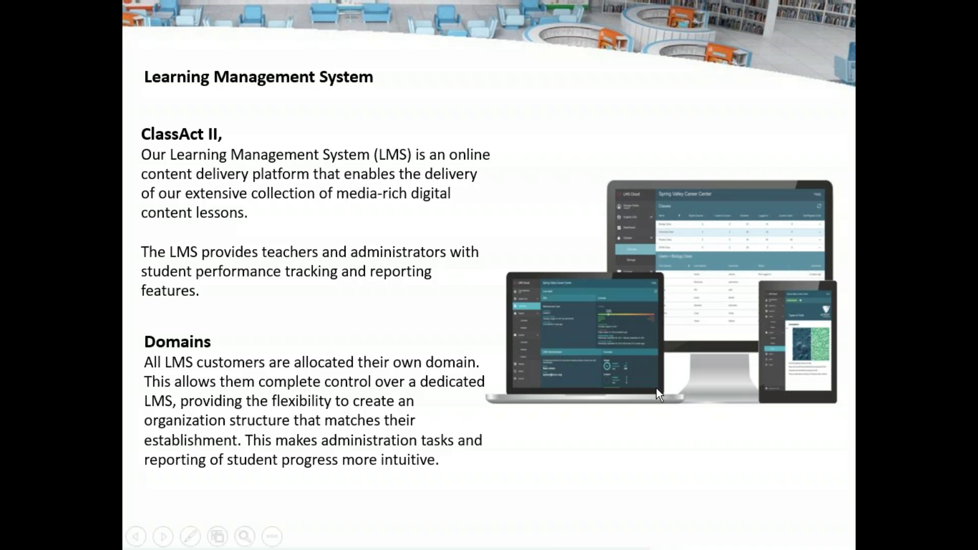
# Pass the Cloud Content summary slide and switch to the ClassAct II login page in Chrome.
pyautogui.click(576, 446)
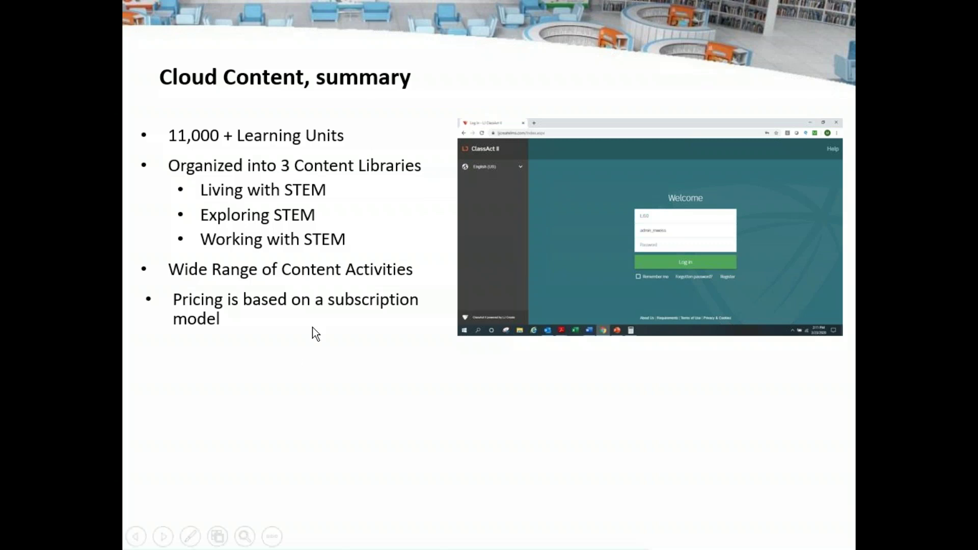
pyautogui.click(567, 265)
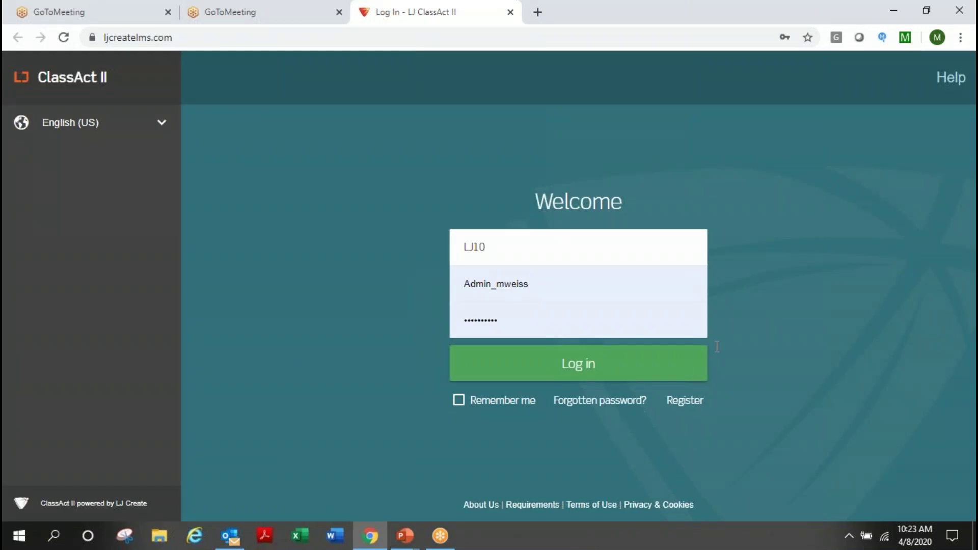
# Log in to LJ Create Demo Site 10 and view the ALB2: Automotive (NATEF - MLR) course.
pyautogui.click(570, 377)
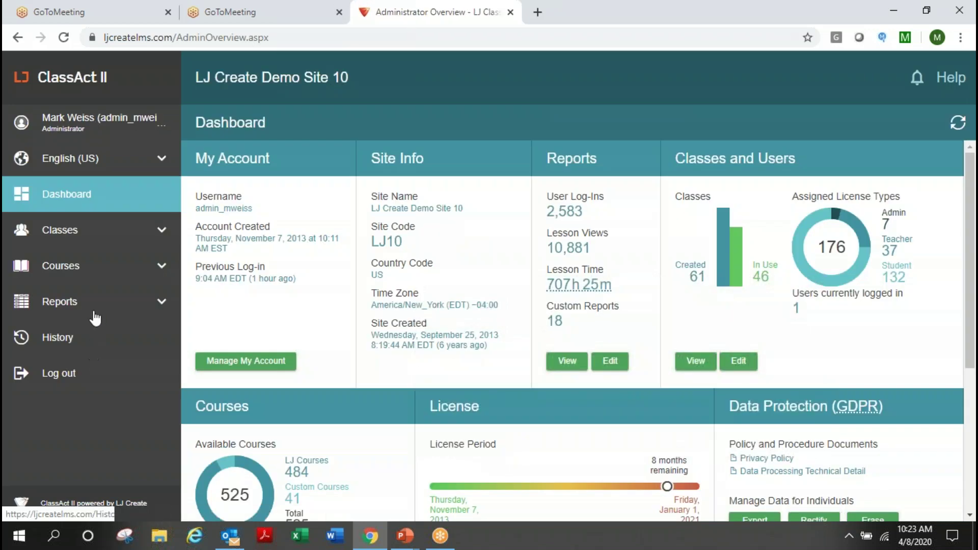
pyautogui.click(58, 279)
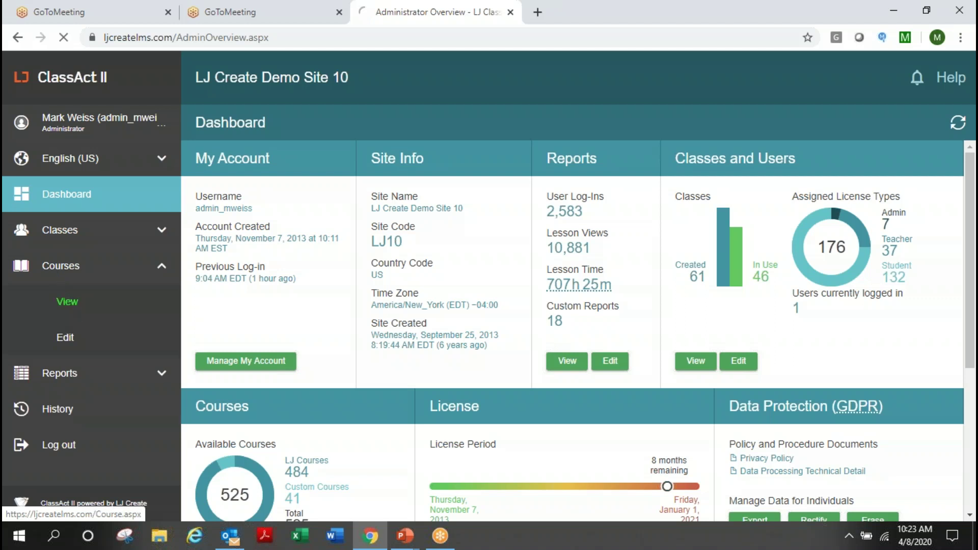
pyautogui.click(68, 303)
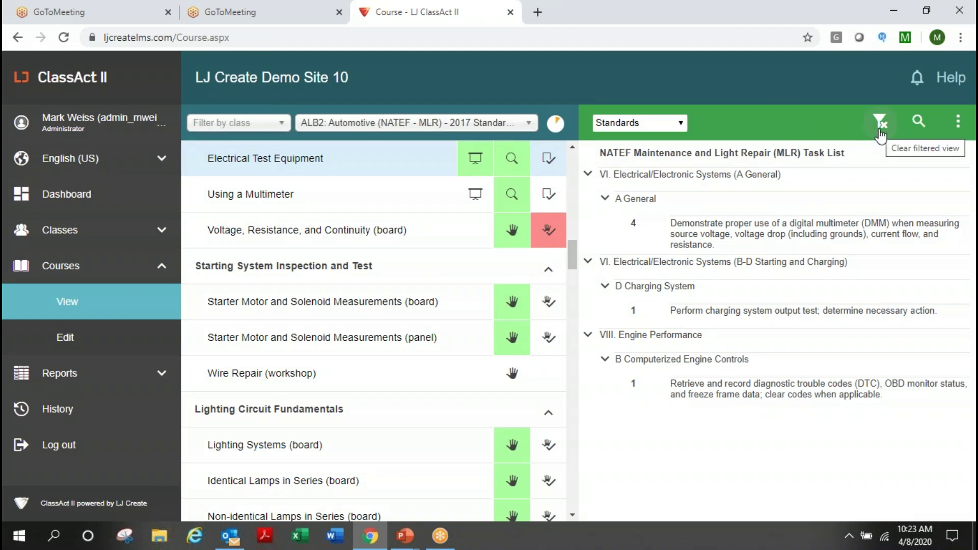
# Clear the standards filter to list all NATEF MLR sections, keeping the current course selected.
pyautogui.click(878, 126)
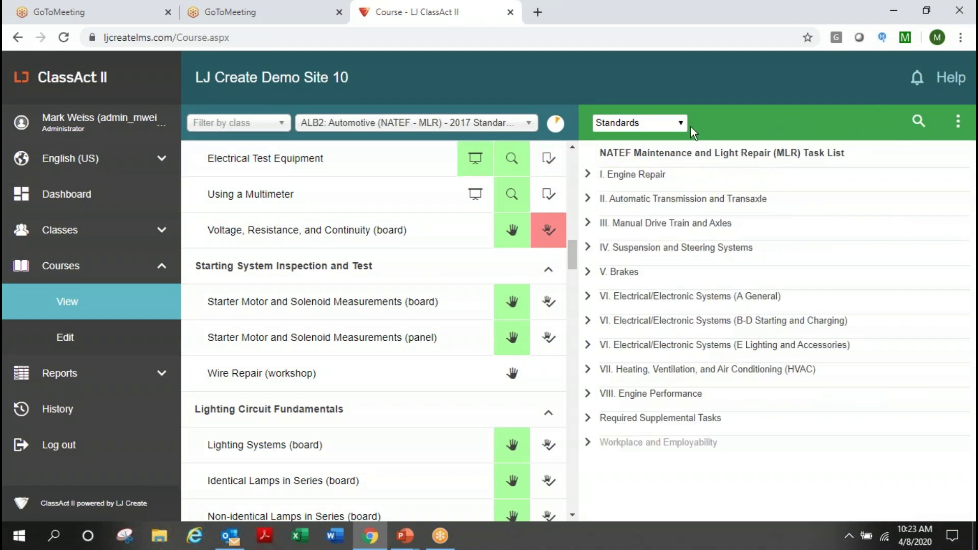
pyautogui.click(532, 127)
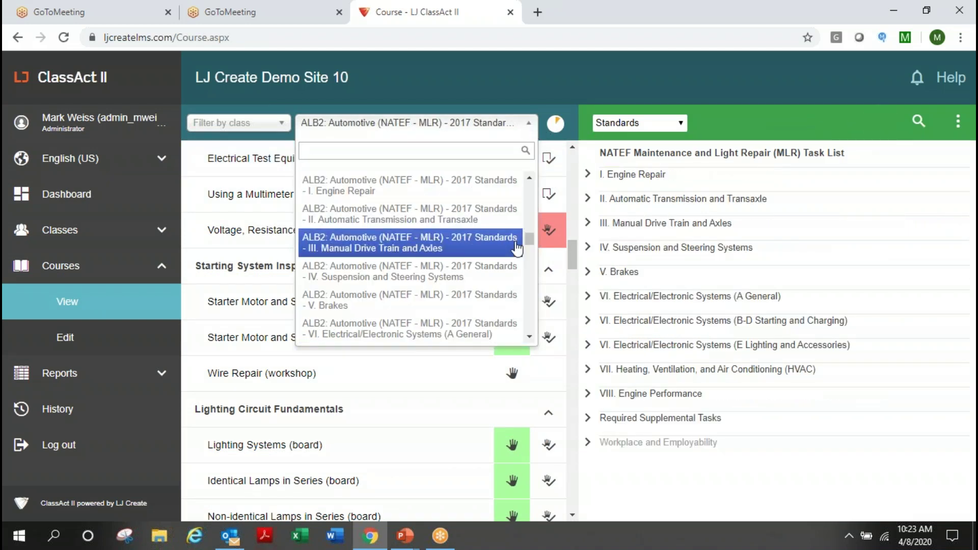
pyautogui.moveTo(529, 237); pyautogui.dragTo(533, 193)
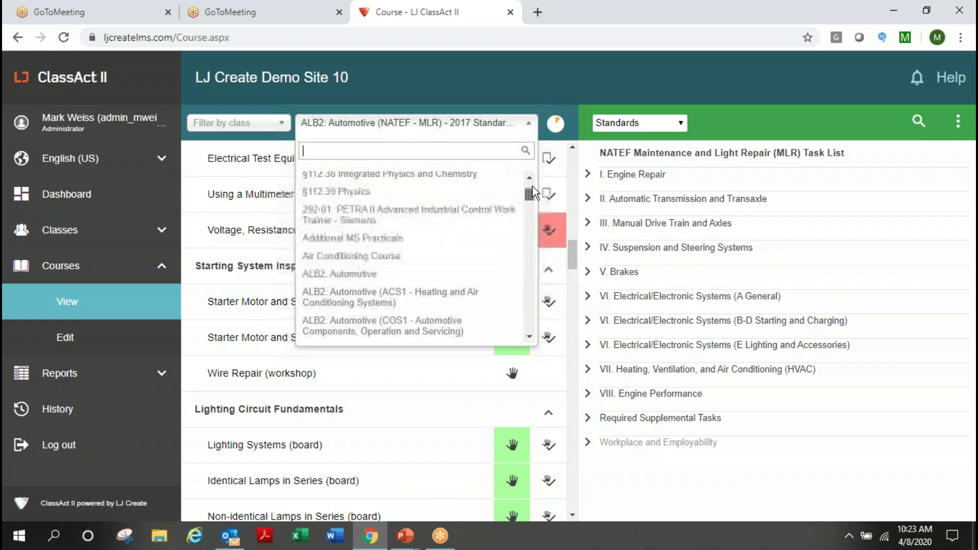
pyautogui.click(446, 130)
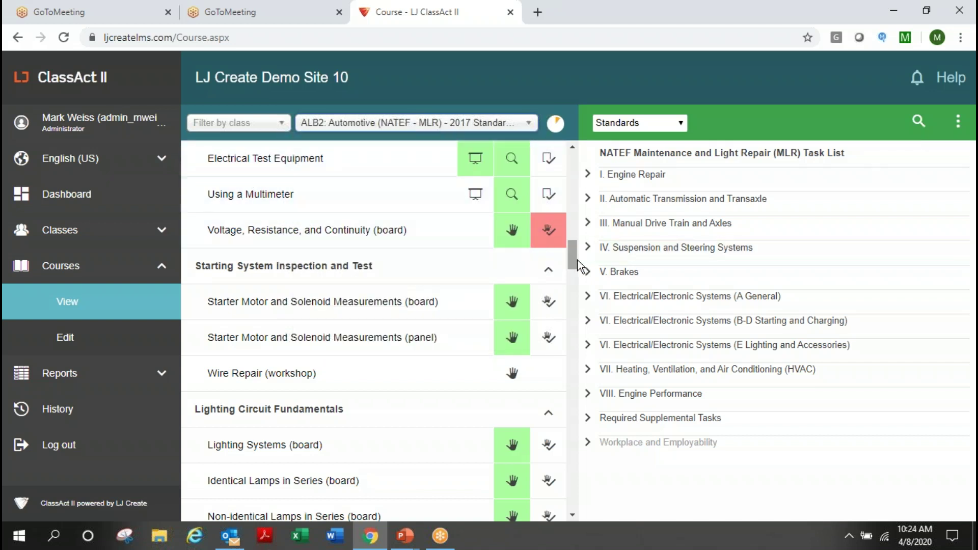
pyautogui.moveTo(572, 255); pyautogui.dragTo(565, 156)
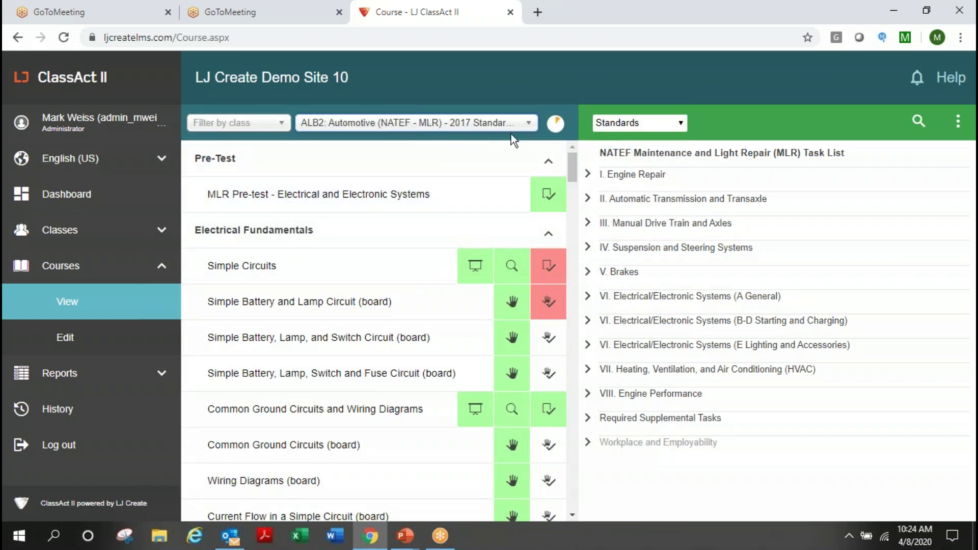
pyautogui.click(532, 125)
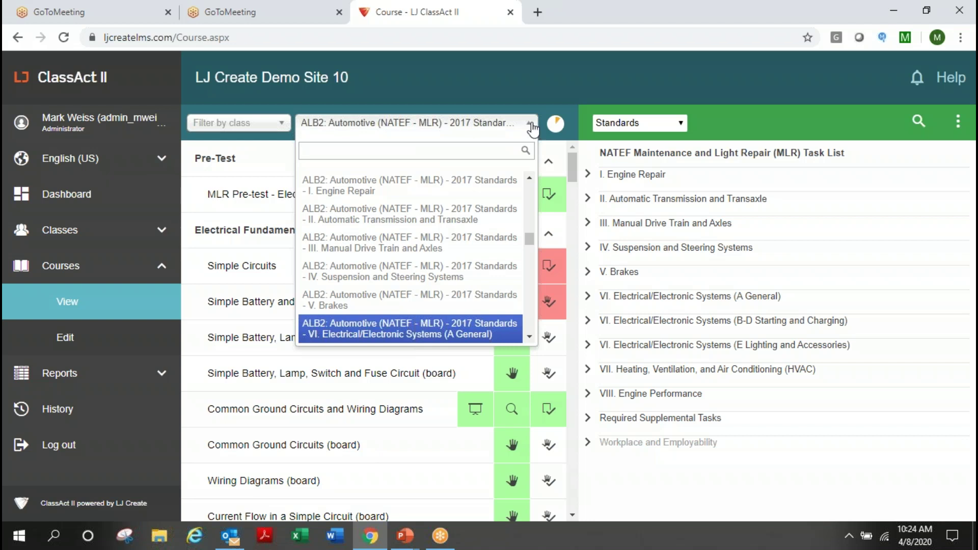
pyautogui.click(390, 87)
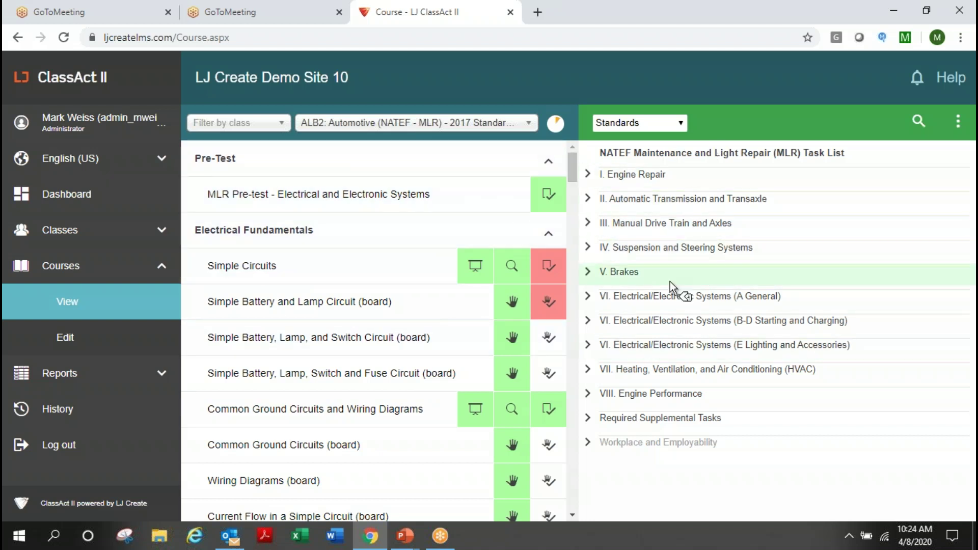
# Preview Supporting Work and Teacher Resources, return to NATEF standards, then open the Simple Circuits presentation.
pyautogui.click(681, 123)
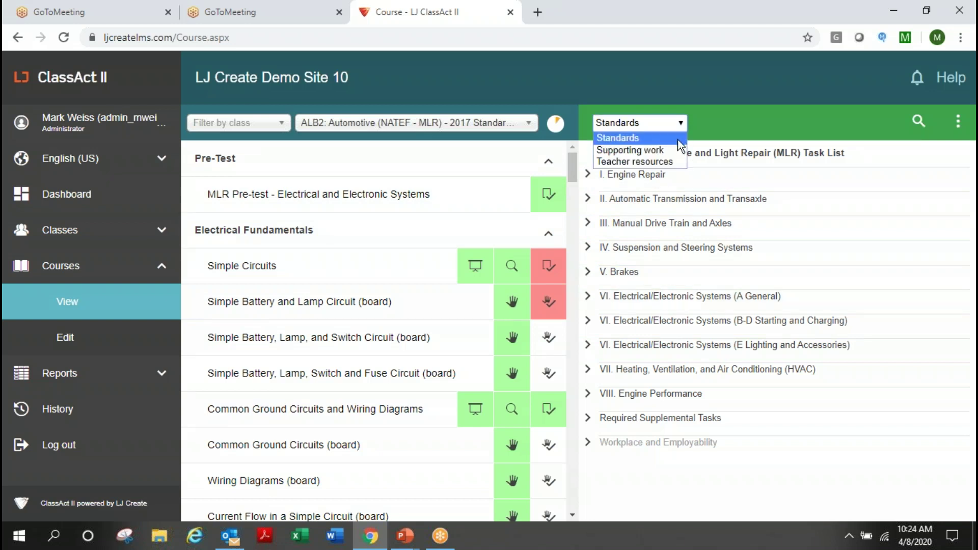
pyautogui.click(665, 150)
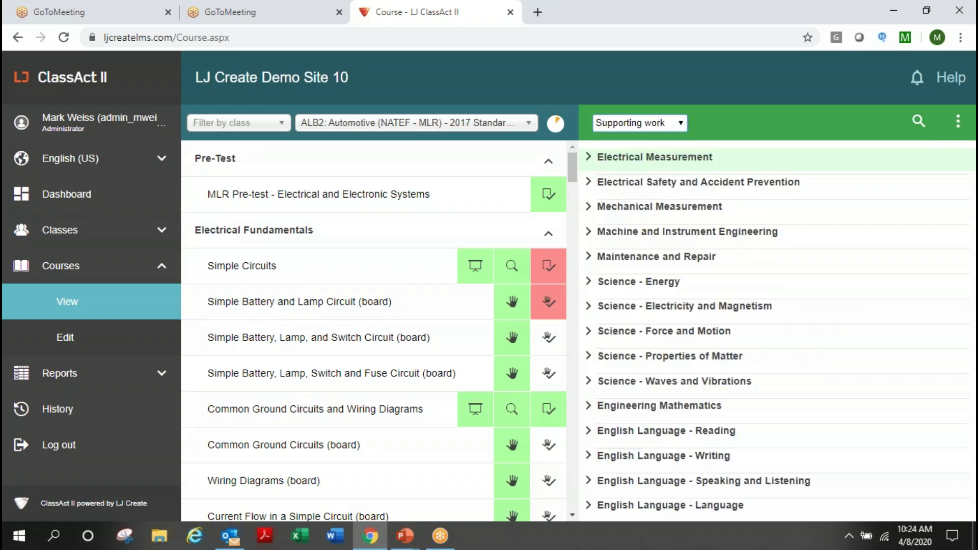
pyautogui.click(681, 127)
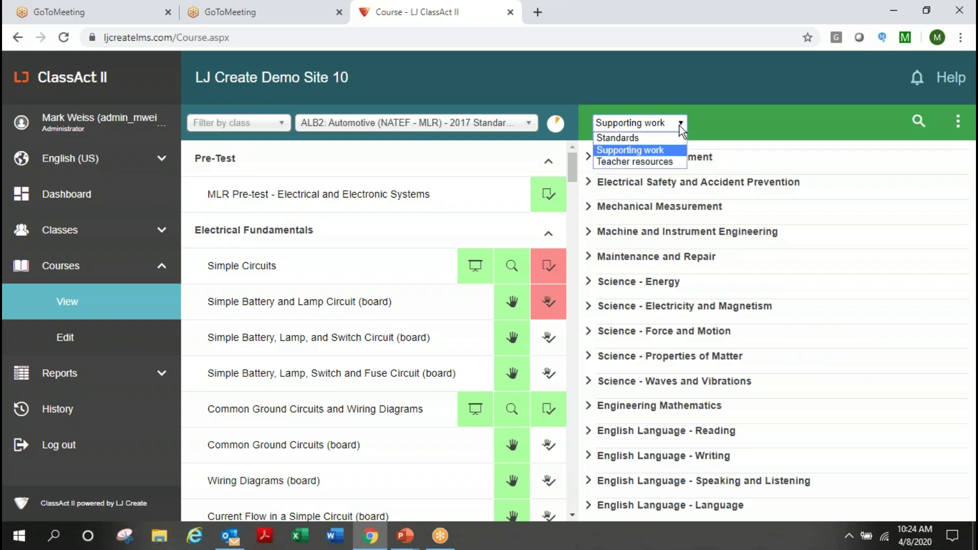
pyautogui.click(670, 162)
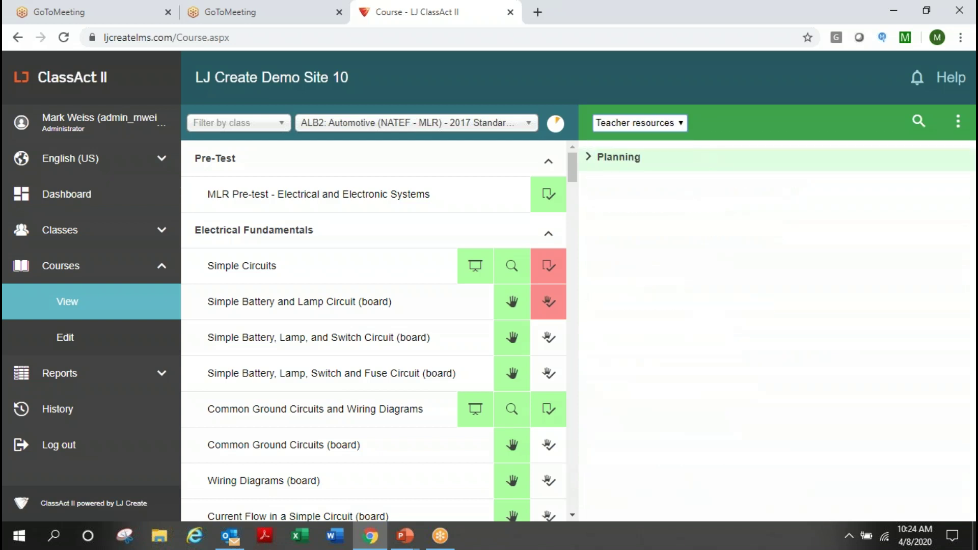
pyautogui.click(683, 128)
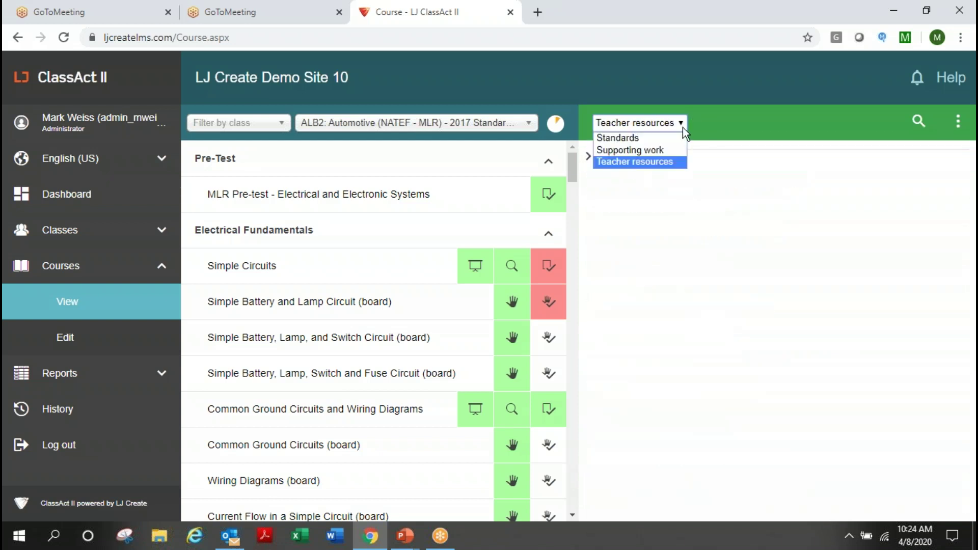
pyautogui.click(665, 138)
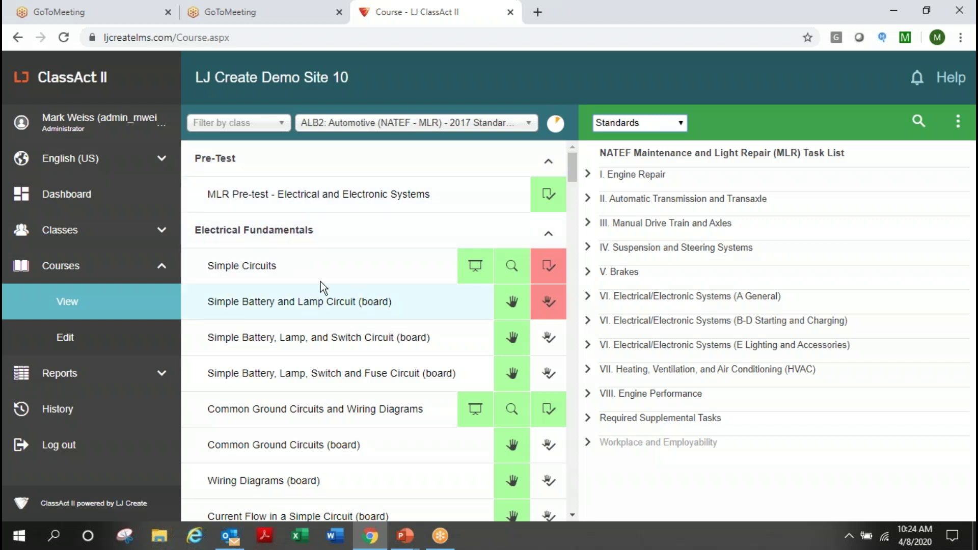
pyautogui.scroll(-2, 336, 257)
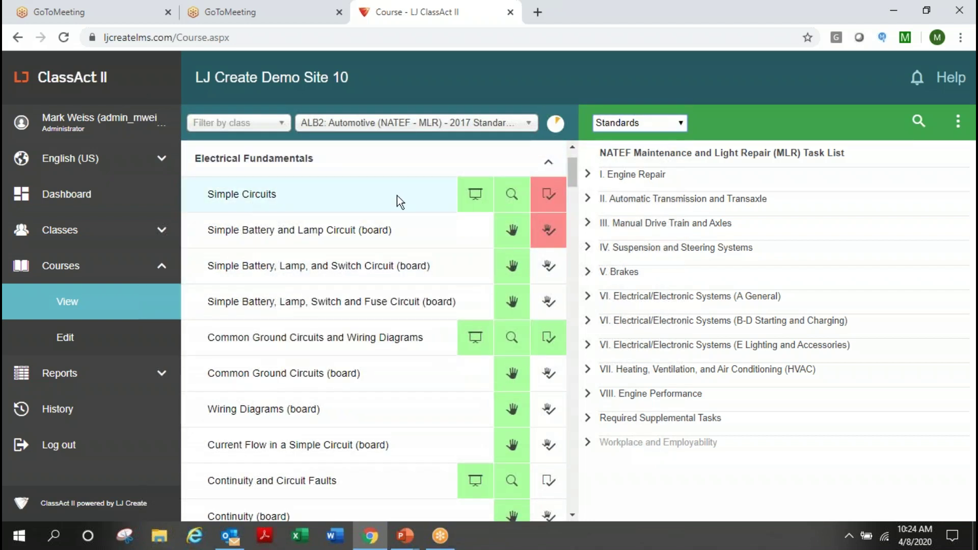
pyautogui.click(479, 206)
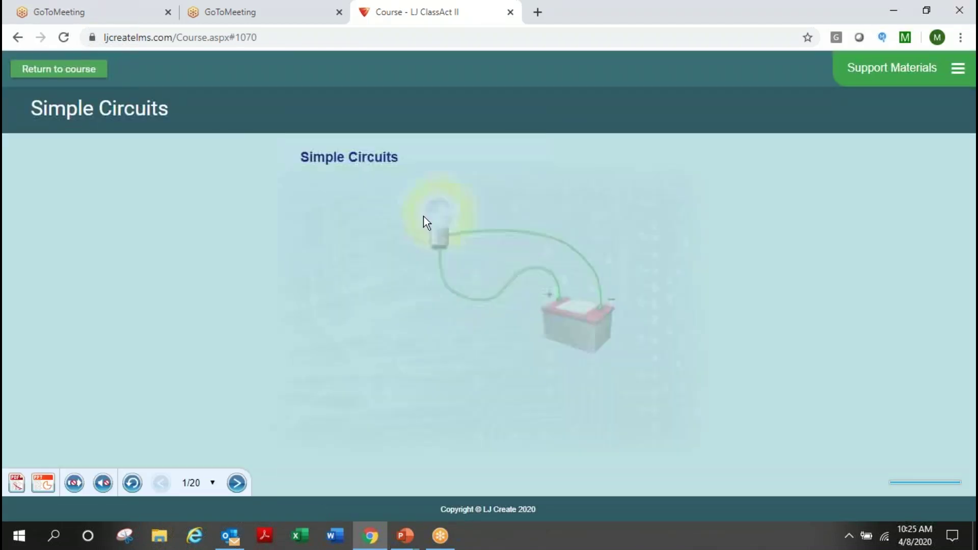
# Advance to Question 1 of Simple Circuits and try answers B and D.
pyautogui.click(237, 484)
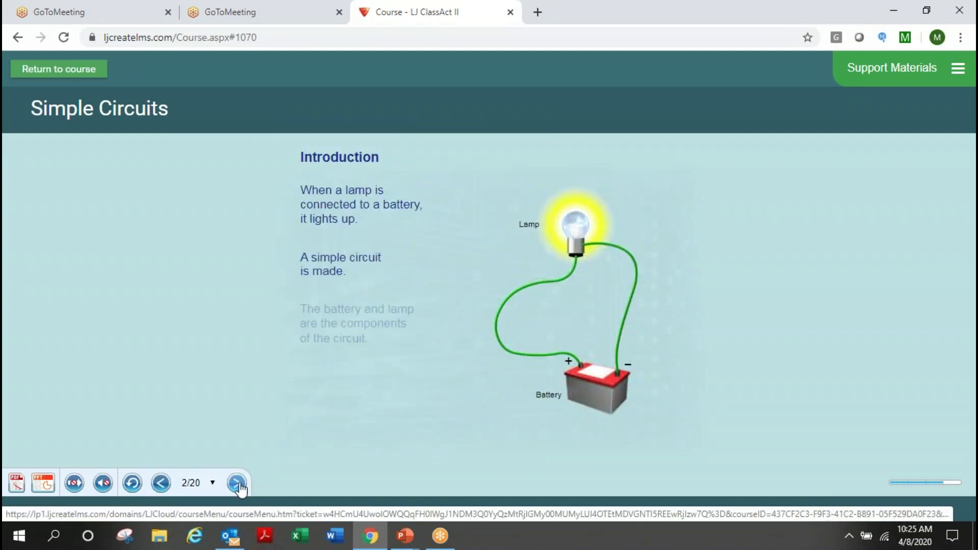
pyautogui.click(236, 483)
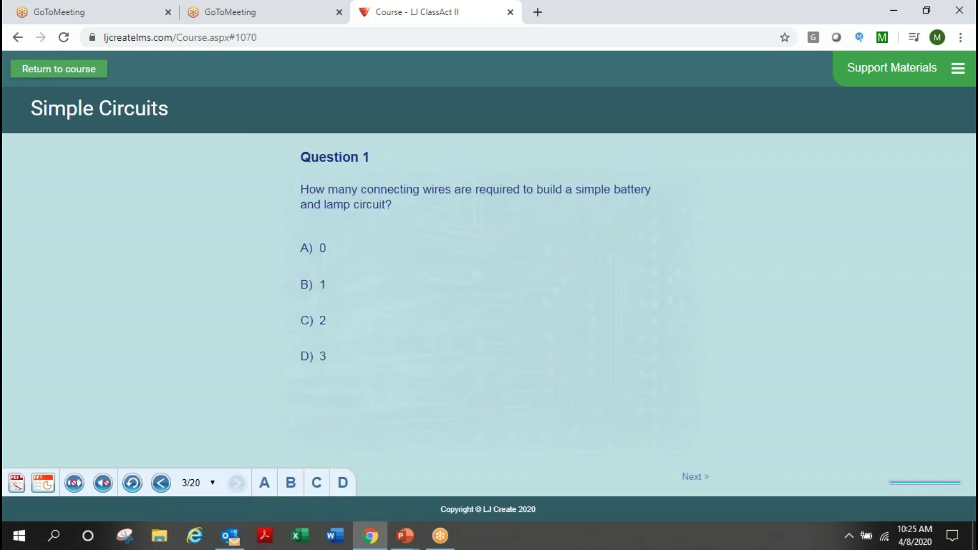
pyautogui.click(291, 484)
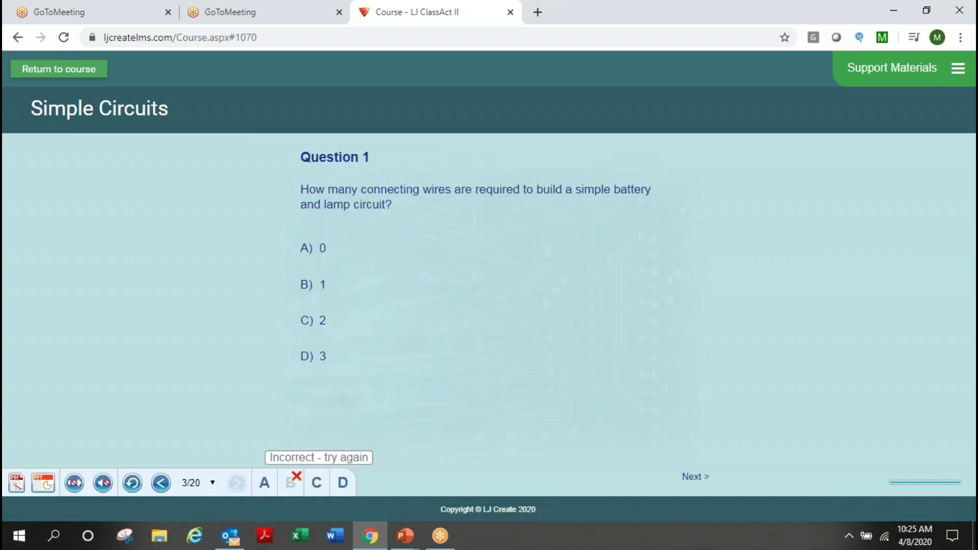
pyautogui.click(343, 483)
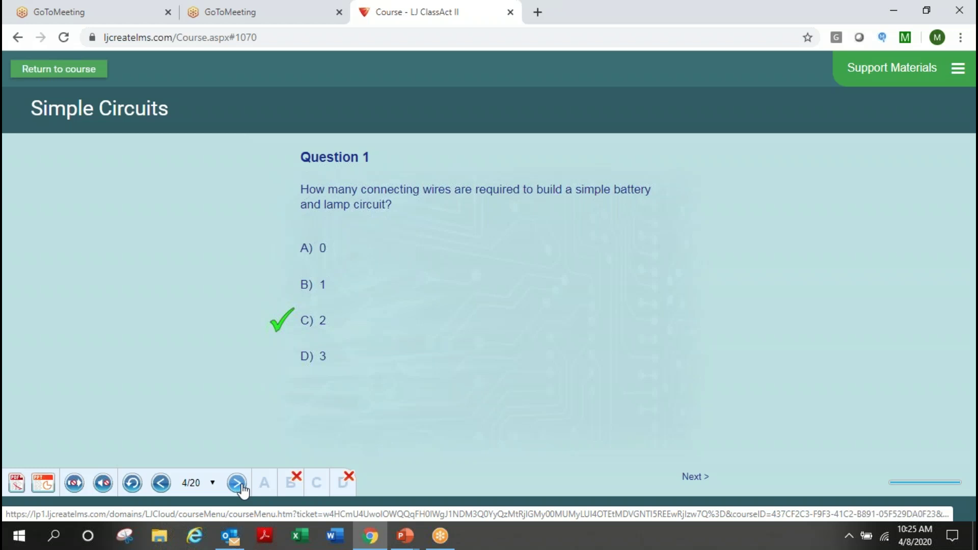
# Move through the Battery, Electromotive Force, Lamp and Circuit Connections slides; answer Question 2 False.
pyautogui.click(236, 483)
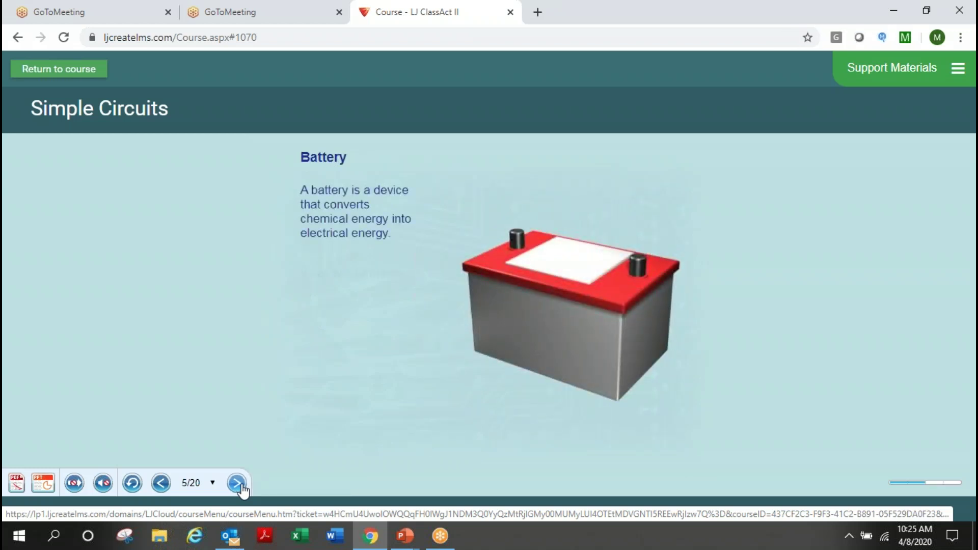
pyautogui.click(242, 487)
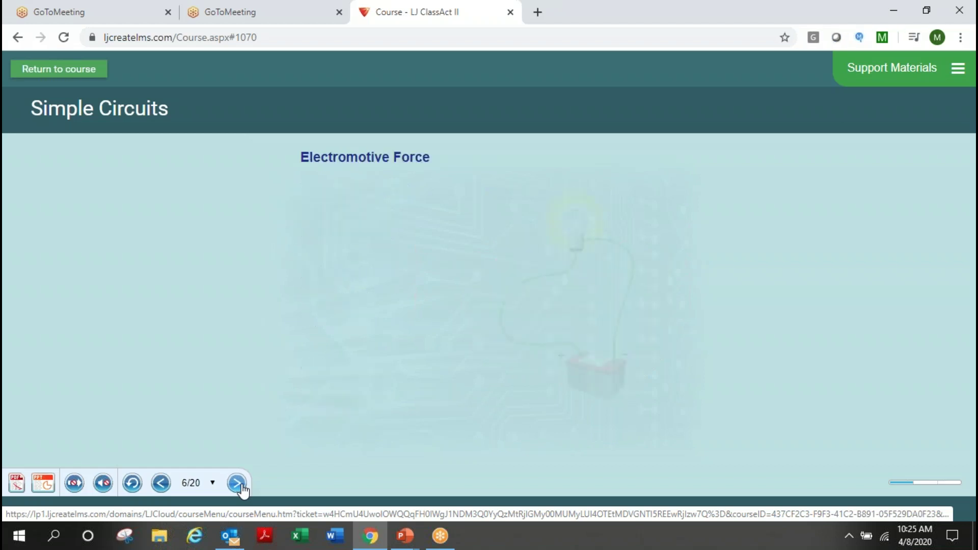
pyautogui.click(242, 488)
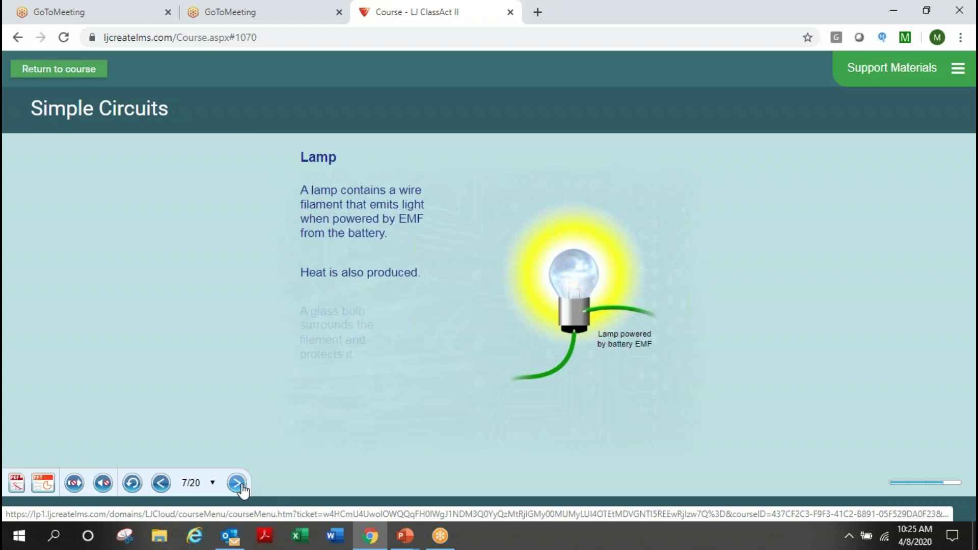
pyautogui.click(242, 488)
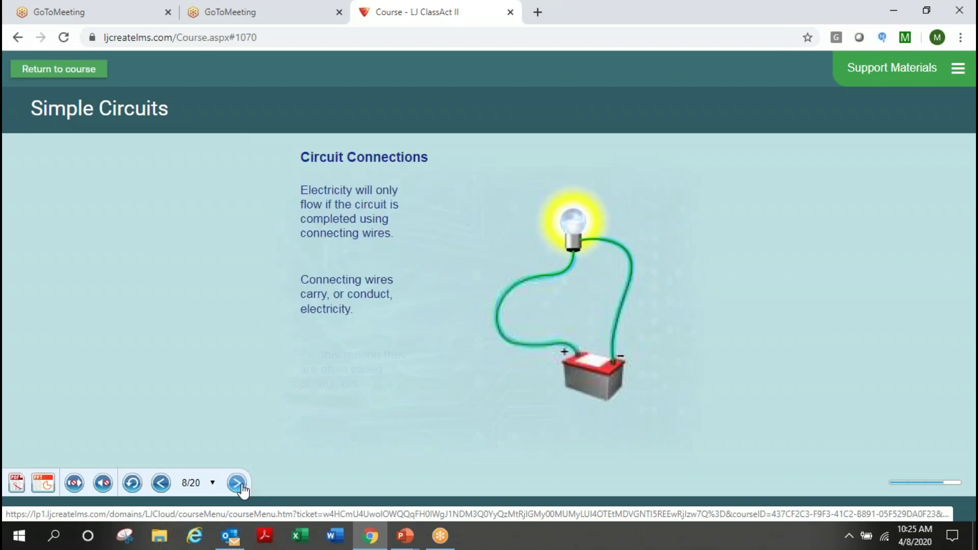
pyautogui.click(242, 488)
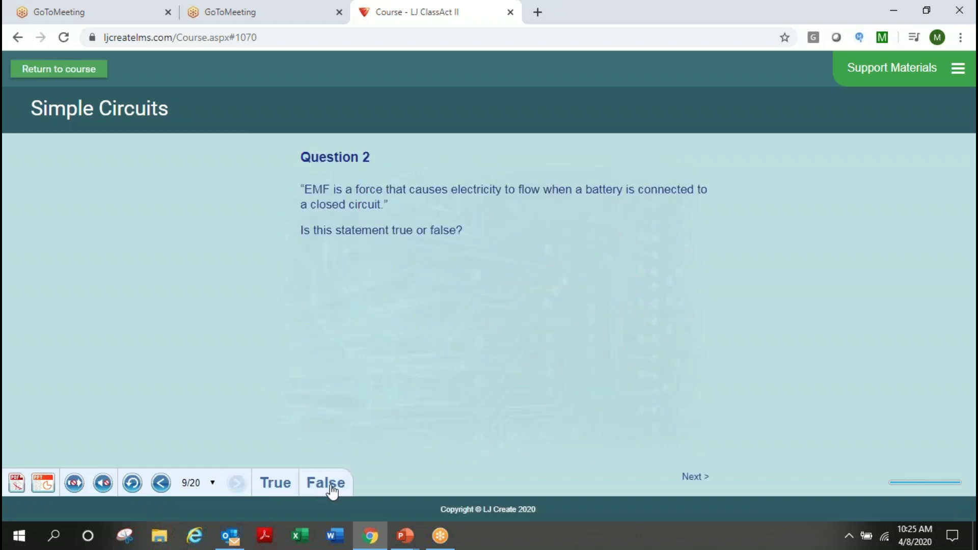
pyautogui.click(330, 484)
# Advance past the multimeter slides, jump to the 20/20 Summary slide, and return to the course list.
pyautogui.click(237, 484)
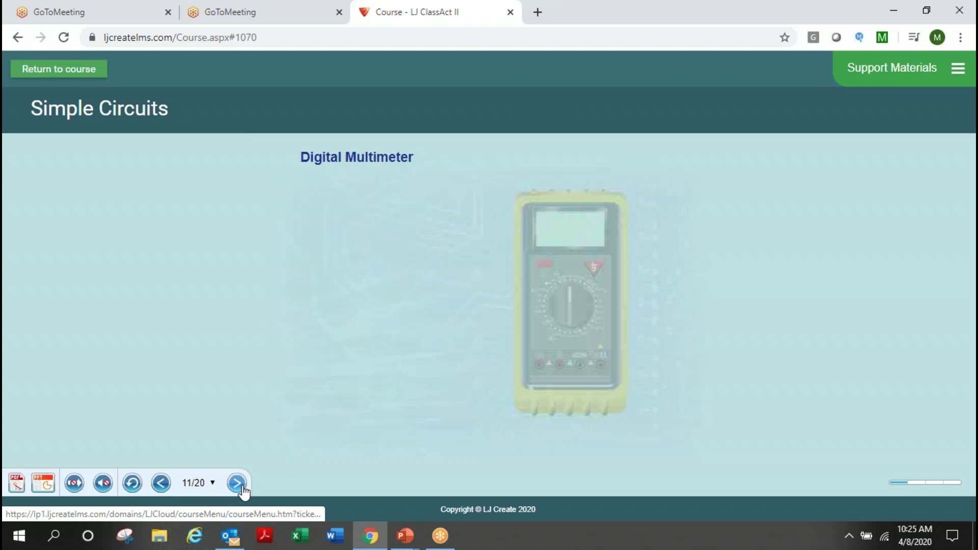
pyautogui.click(243, 489)
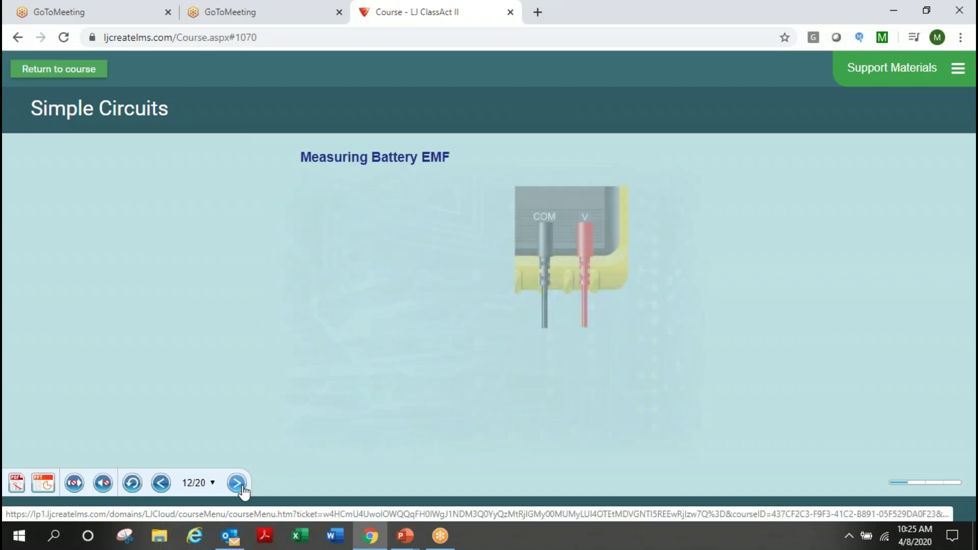
pyautogui.click(243, 489)
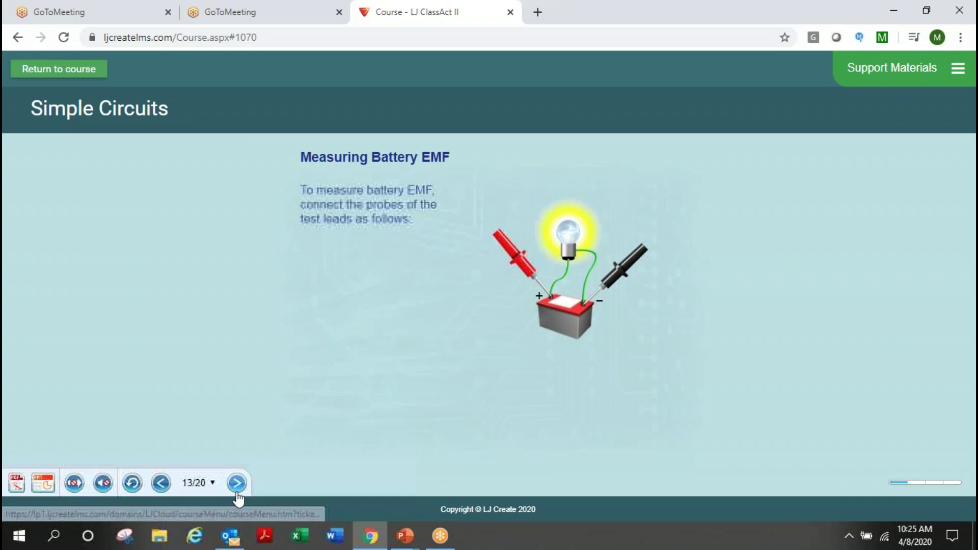
pyautogui.click(211, 486)
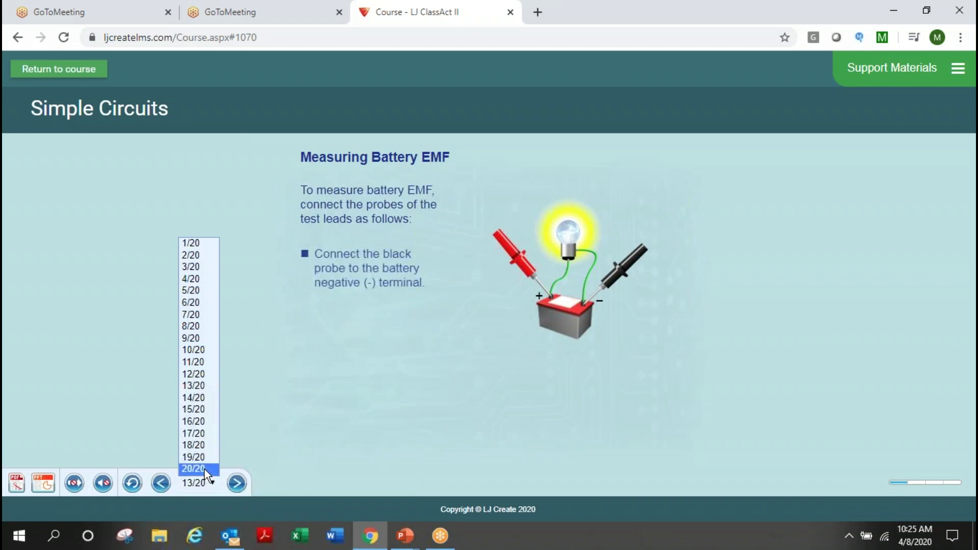
pyautogui.click(204, 469)
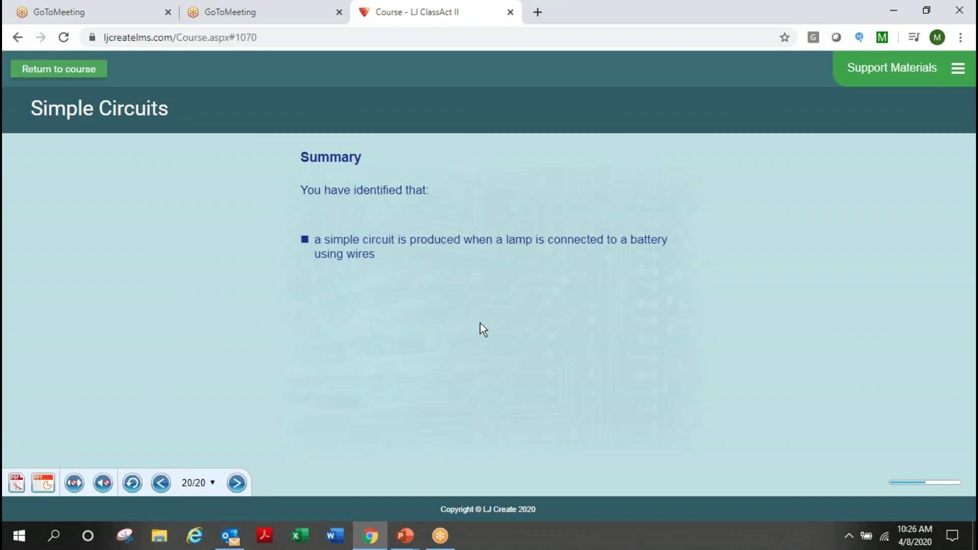
pyautogui.click(72, 72)
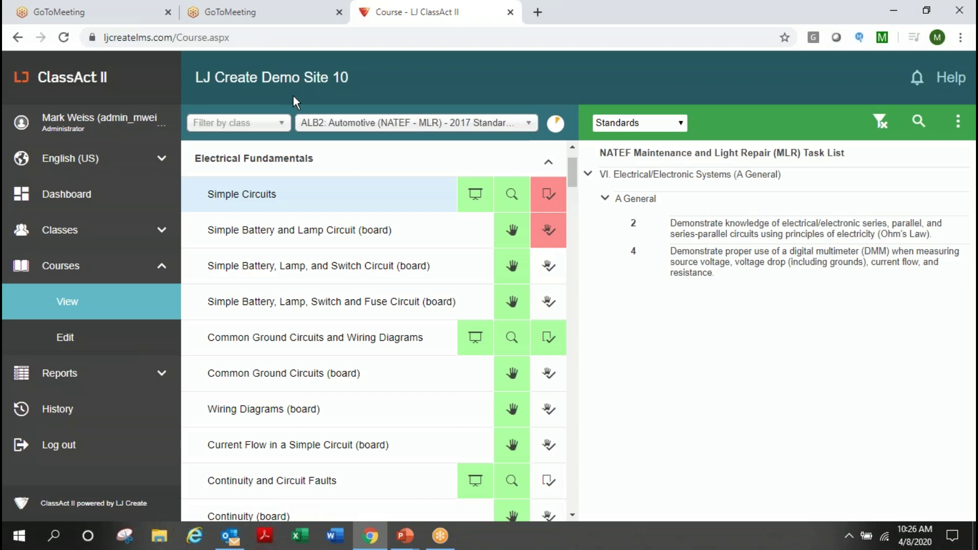
# Launch the Virtual Electrical Circuits Trainer from the Simple Circuits investigation and place a 12V 10W lamp above the battery.
pyautogui.click(511, 195)
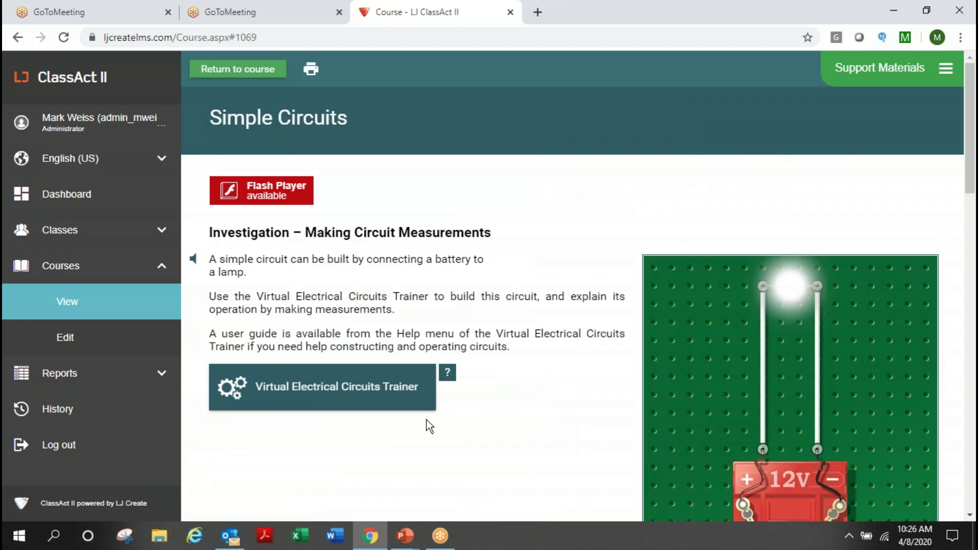
pyautogui.click(349, 396)
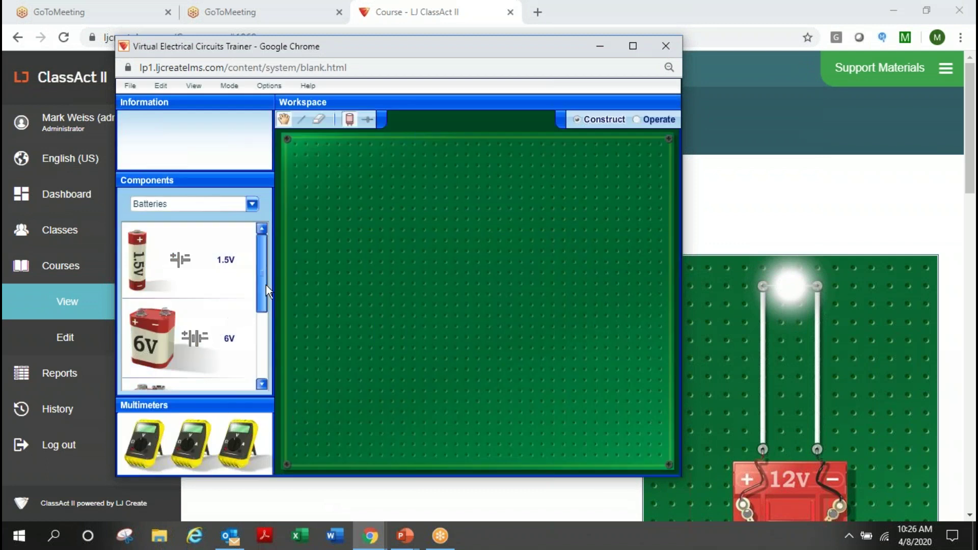
pyautogui.moveTo(264, 277); pyautogui.dragTo(442, 378)
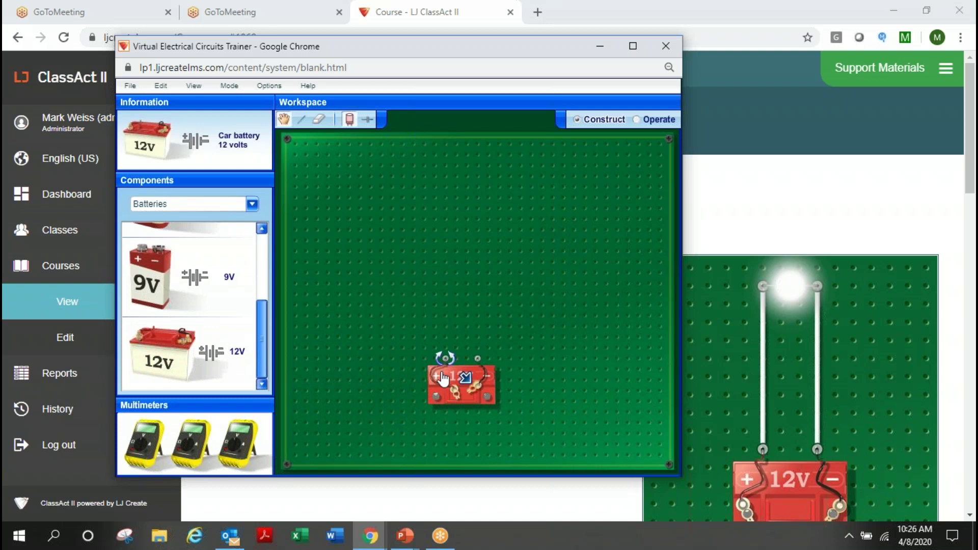
pyautogui.click(251, 204)
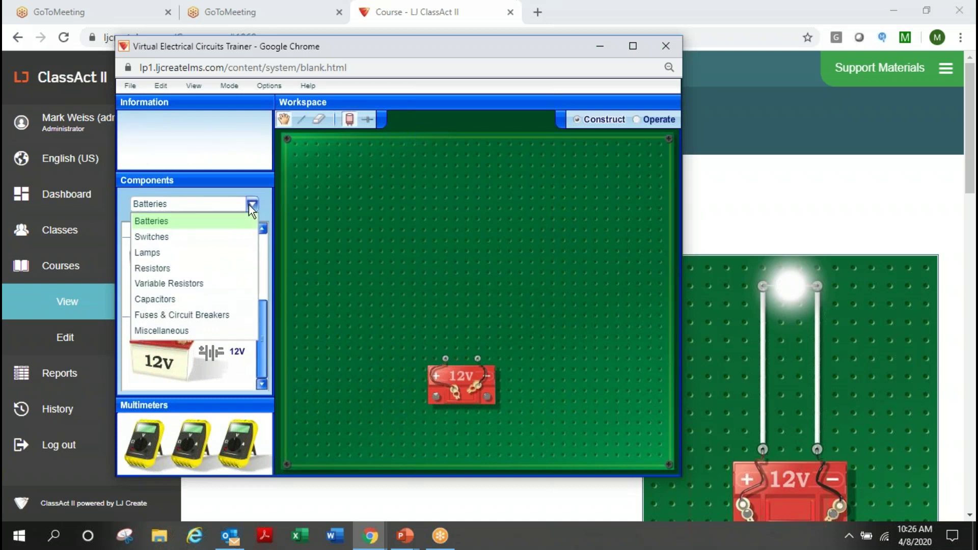
pyautogui.click(153, 252)
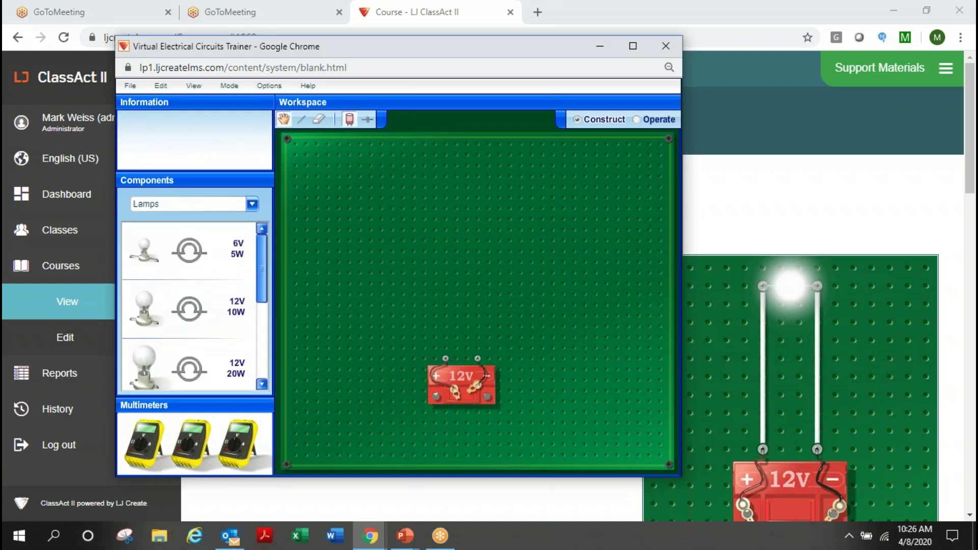
pyautogui.moveTo(148, 308); pyautogui.dragTo(463, 250)
pyautogui.click(415, 195)
# Wire the lamp's terminals to battery + and −, then check the schematic and return to breadboard view.
pyautogui.click(301, 120)
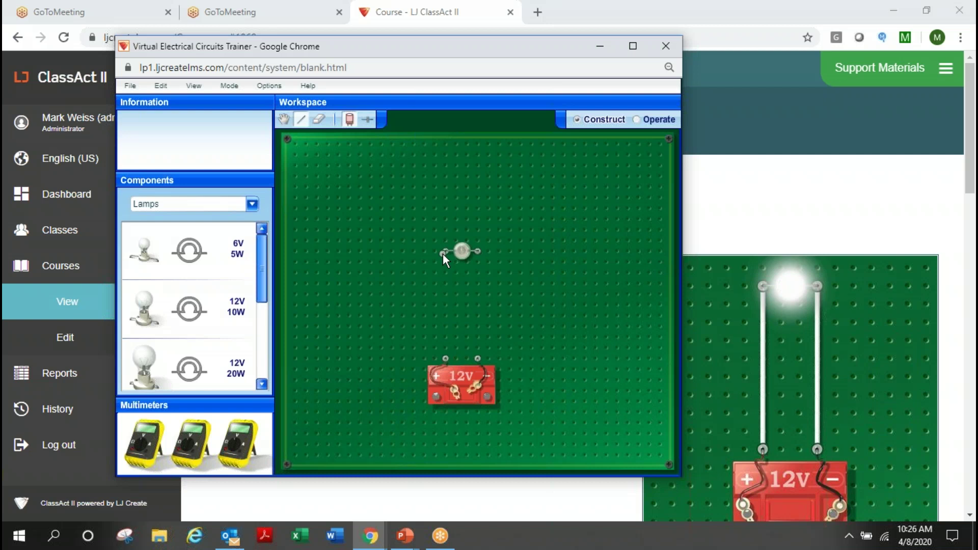
pyautogui.moveTo(442, 254)
pyautogui.mouseDown()
pyautogui.moveTo(444, 374)
pyautogui.moveTo(444, 359)
pyautogui.mouseUp()
pyautogui.moveTo(478, 248); pyautogui.dragTo(478, 358)
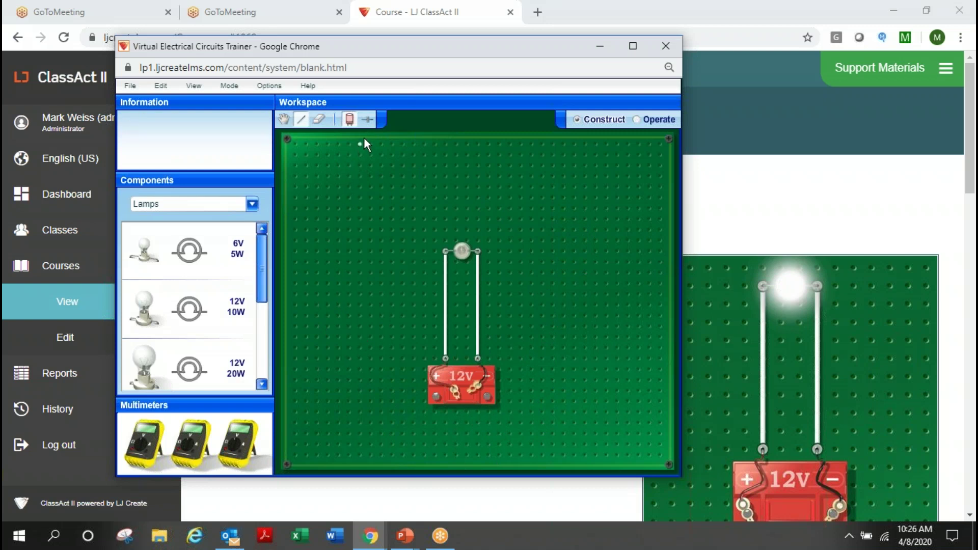
pyautogui.click(368, 119)
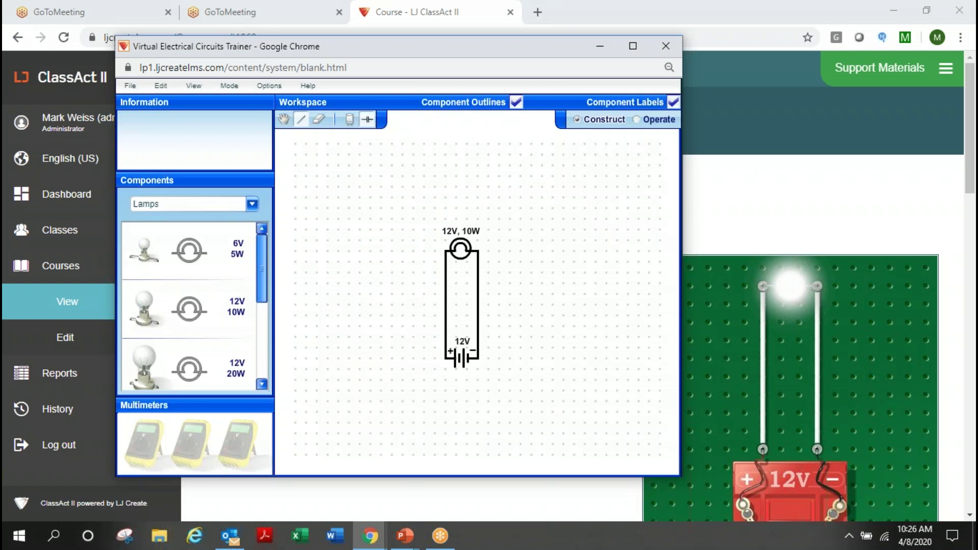
pyautogui.click(350, 120)
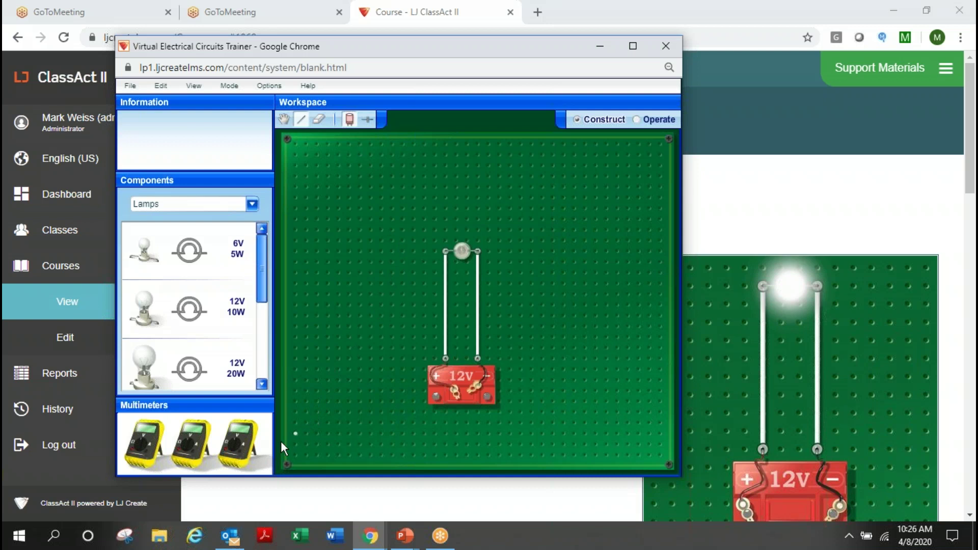
# Add a multimeter to the upper right of the workspace and switch the trainer to operate mode.
pyautogui.moveTo(233, 459); pyautogui.dragTo(484, 392)
pyautogui.moveTo(597, 344); pyautogui.dragTo(591, 280)
pyautogui.click(636, 122)
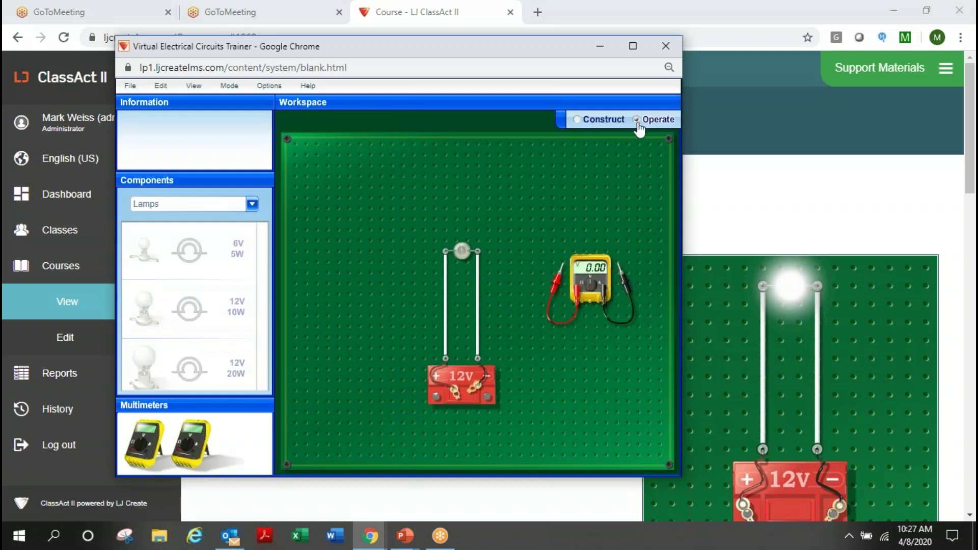
# Switch on the 12V battery and connect both meter probes across the lamp, reading 12.0 volts.
pyautogui.click(467, 380)
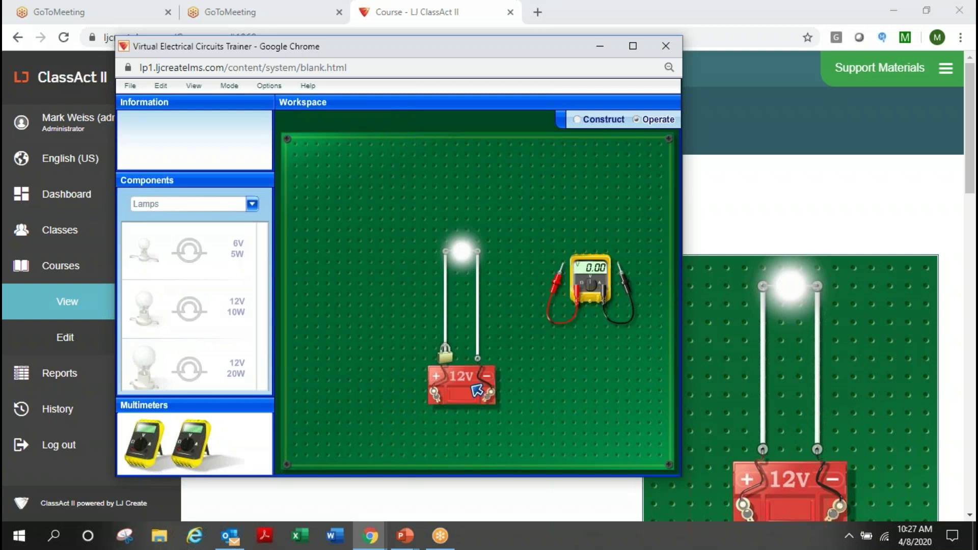
pyautogui.moveTo(558, 296); pyautogui.dragTo(438, 284)
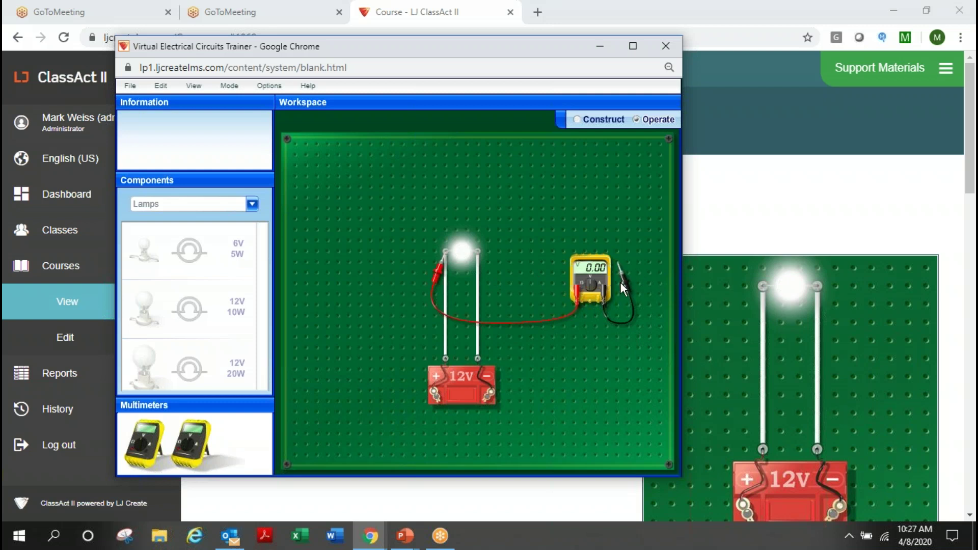
pyautogui.moveTo(620, 282); pyautogui.dragTo(481, 274)
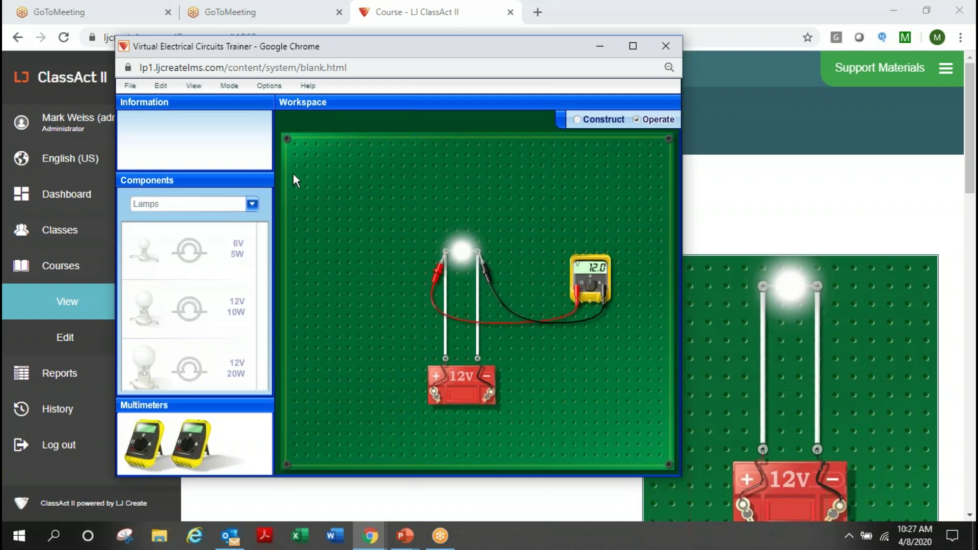
# Close the circuits trainer and reveal the Battery Measurements answer guide.
pyautogui.click(665, 45)
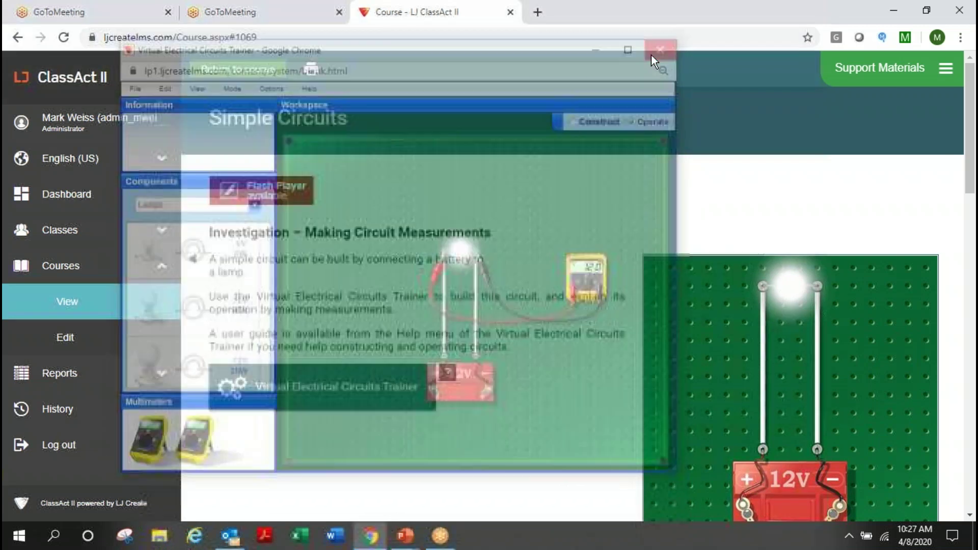
pyautogui.scroll(-4, 525, 253)
pyautogui.scroll(-4, 525, 253)
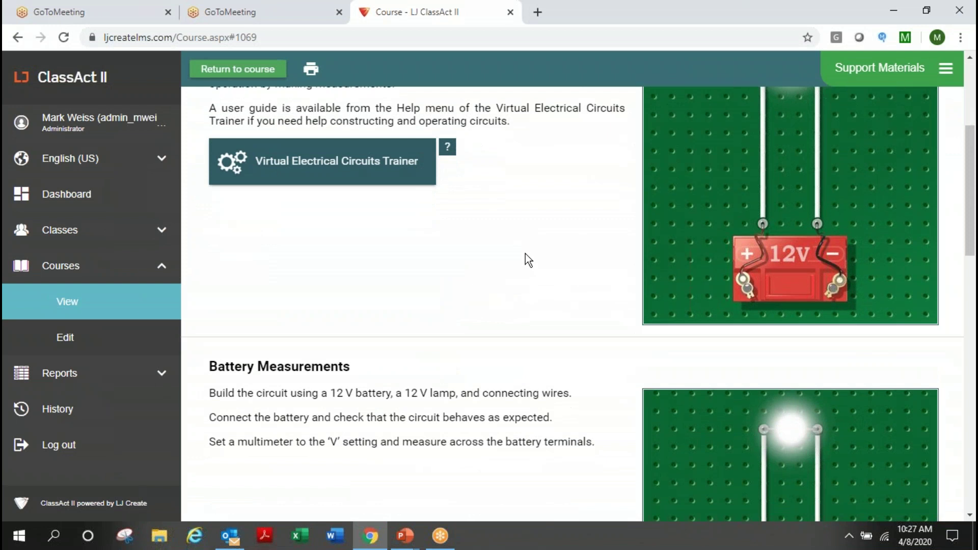
pyautogui.scroll(-5, 525, 253)
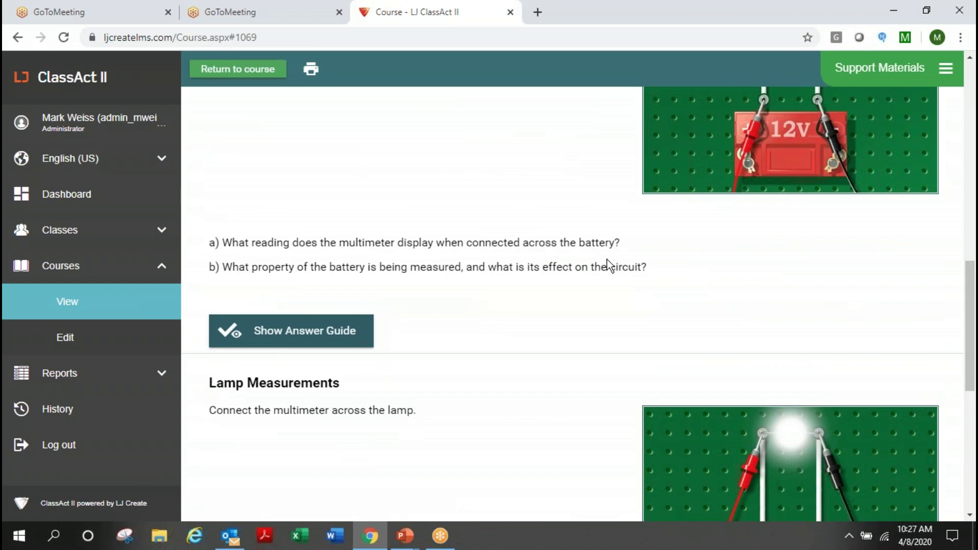
pyautogui.click(315, 336)
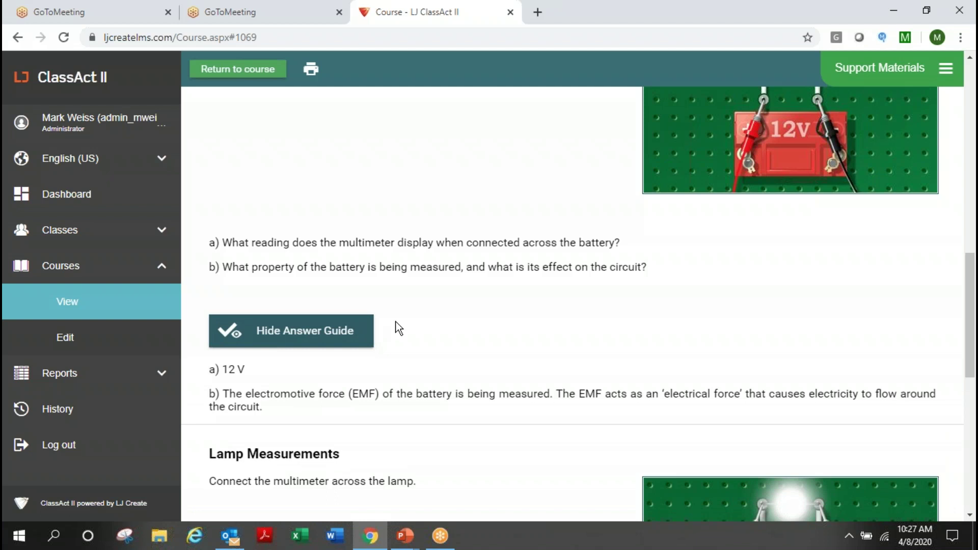
# Reveal the Lamp Measurements answer guide and return to the top of the page.
pyautogui.scroll(-10, 399, 328)
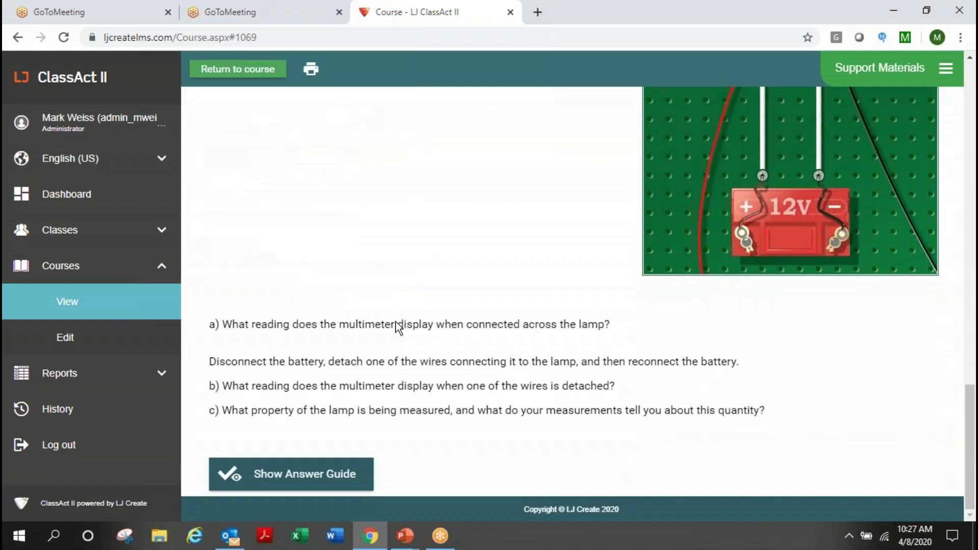
pyautogui.click(270, 472)
pyautogui.scroll(-2, 433, 445)
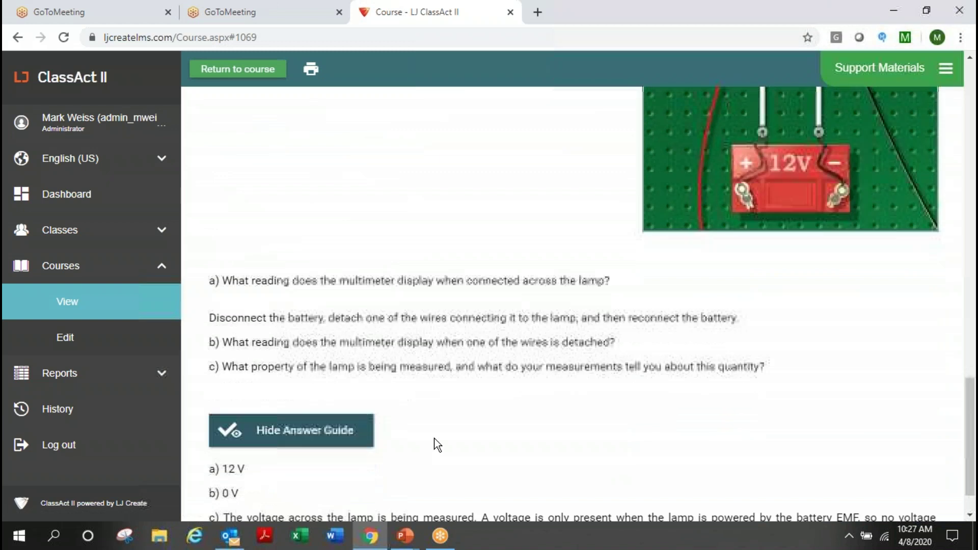
pyautogui.scroll(19, 437, 444)
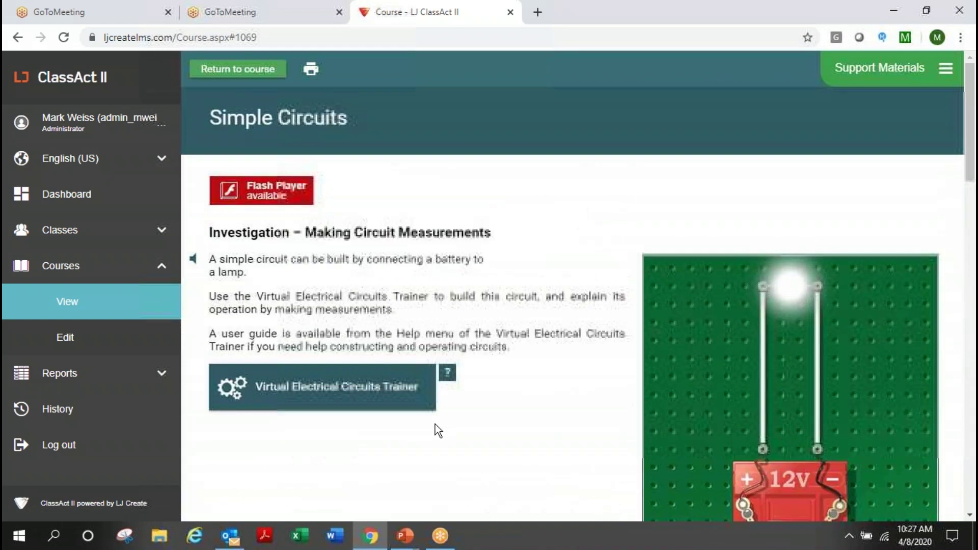
# Return to the course and open the Simple Circuits quiz results.
pyautogui.click(251, 76)
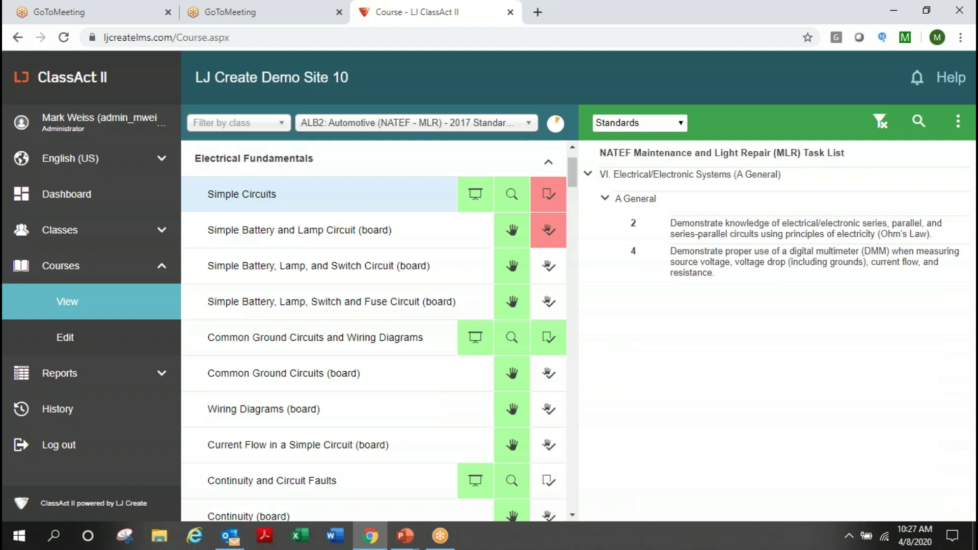
pyautogui.click(546, 198)
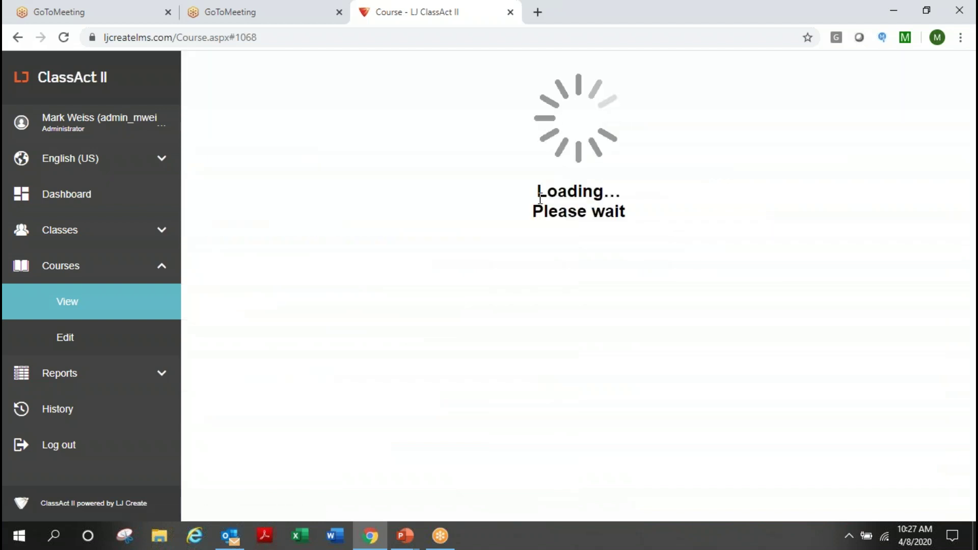
pyautogui.scroll(-15, 592, 265)
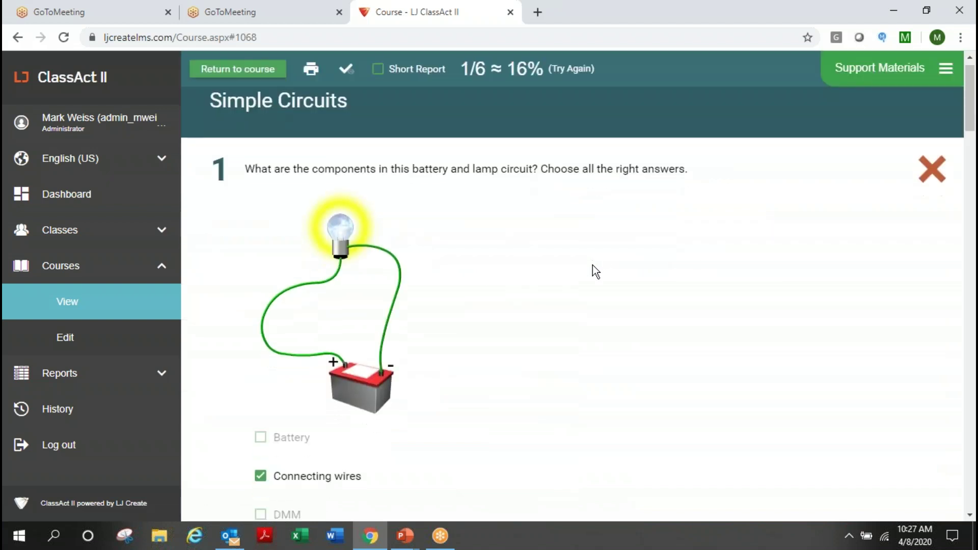
pyautogui.scroll(-15, 592, 265)
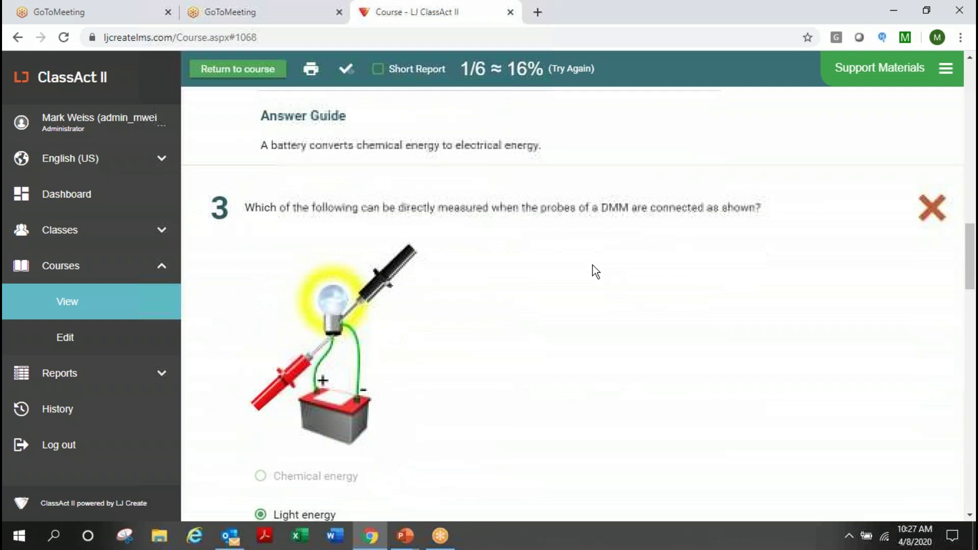
pyautogui.scroll(10, 592, 265)
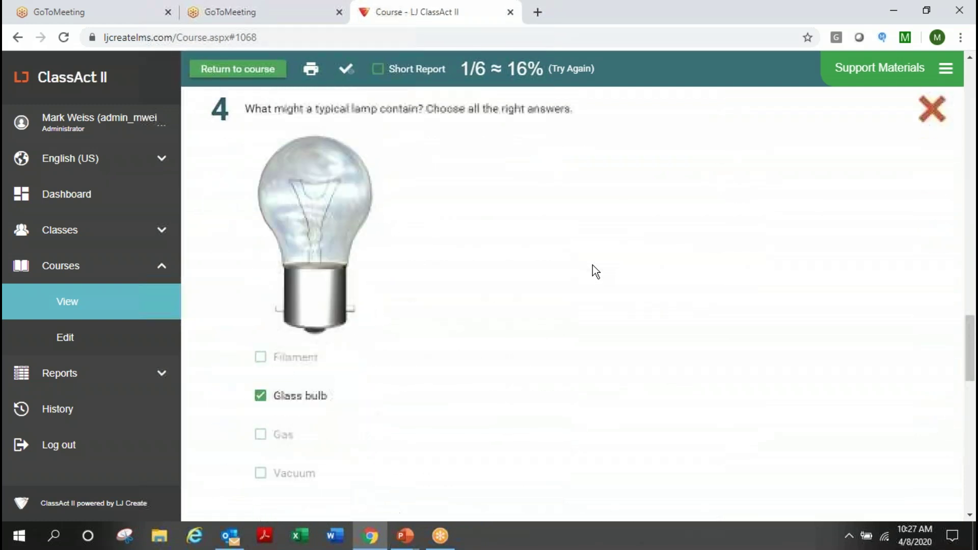
# View the quiz results (1/6, 16%) as a short report, then open the Simple Battery and Lamp Circuit (board) lesson.
pyautogui.click(378, 69)
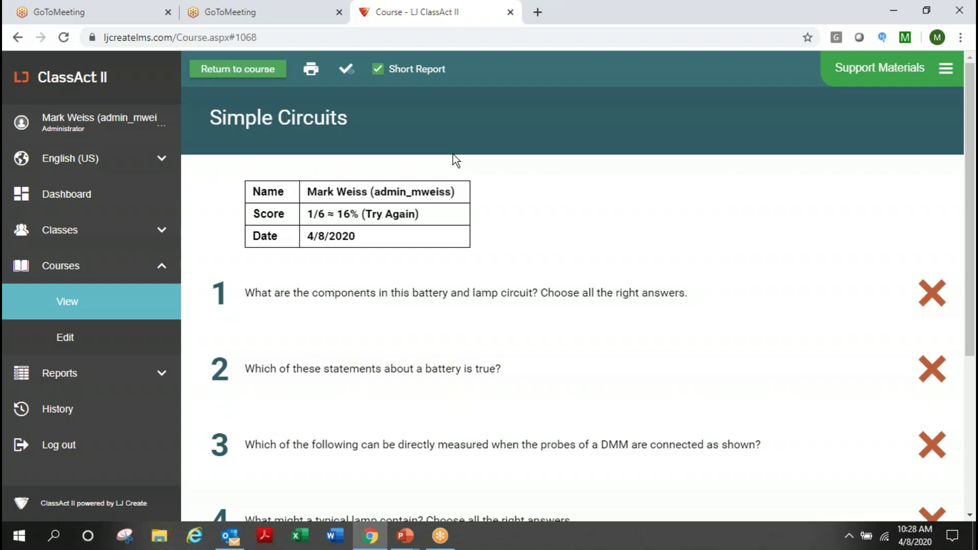
pyautogui.click(236, 70)
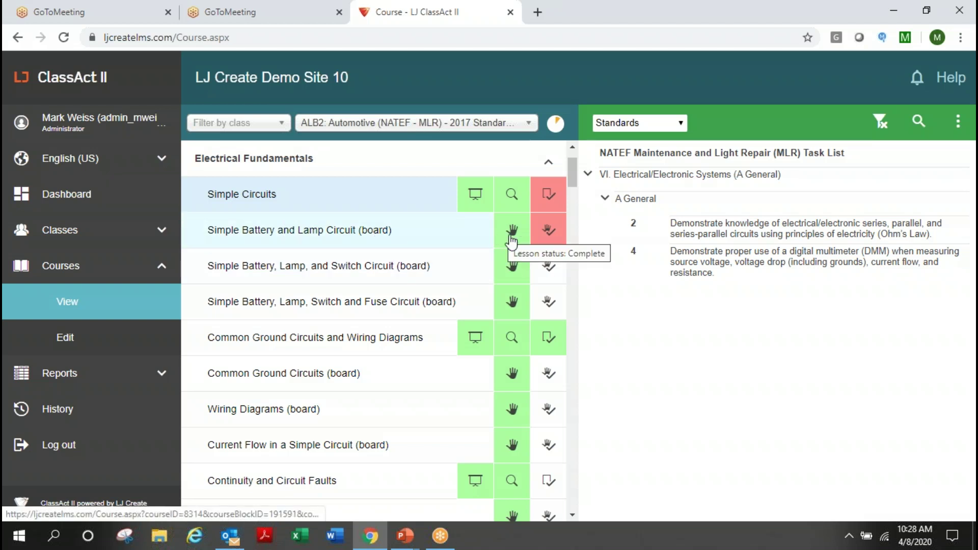
pyautogui.click(511, 235)
pyautogui.click(511, 235)
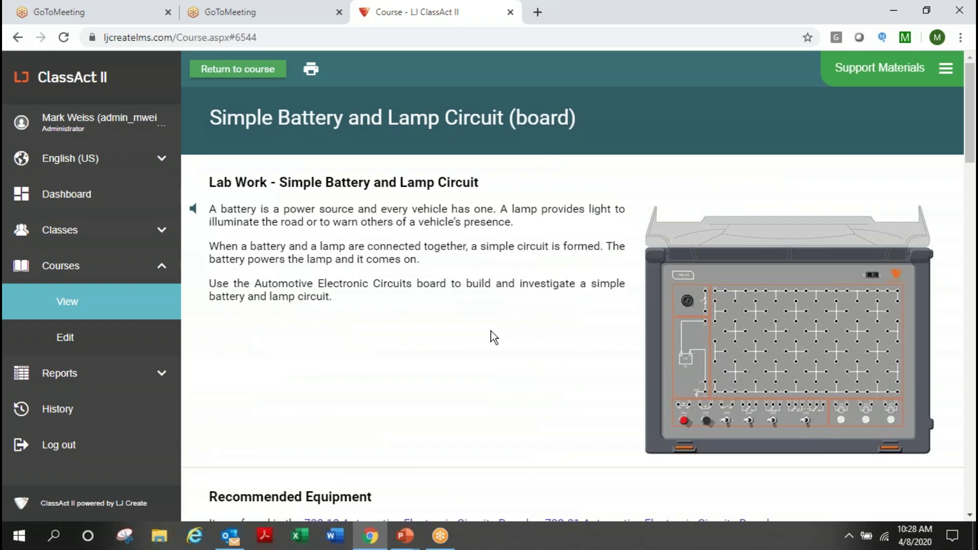
pyautogui.scroll(-3, 493, 337)
pyautogui.scroll(-6, 493, 337)
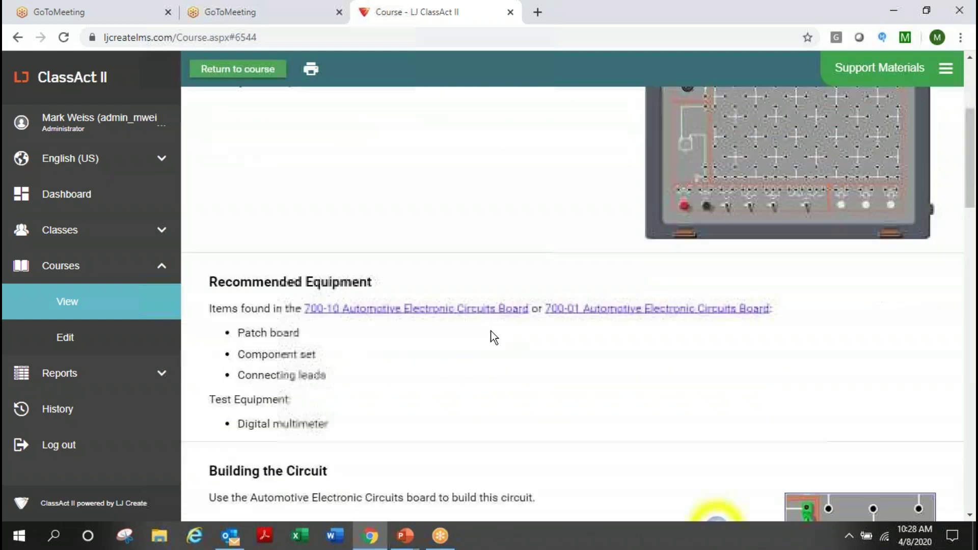
pyautogui.scroll(-5, 493, 337)
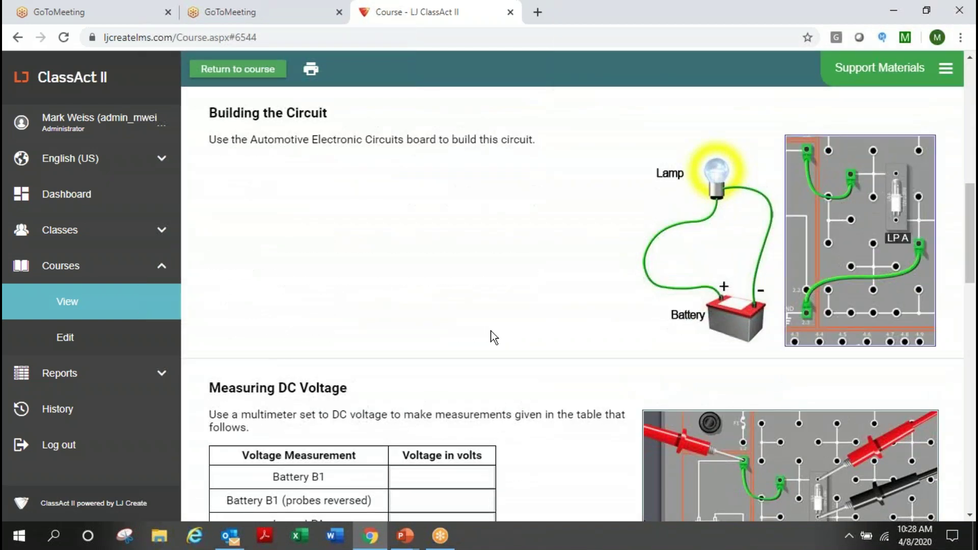
pyautogui.scroll(15, 494, 337)
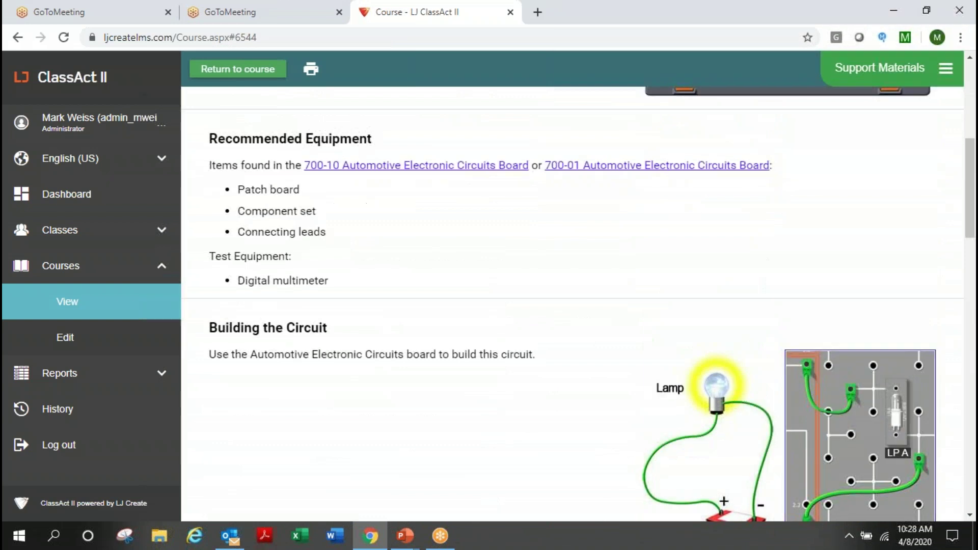
pyautogui.click(256, 74)
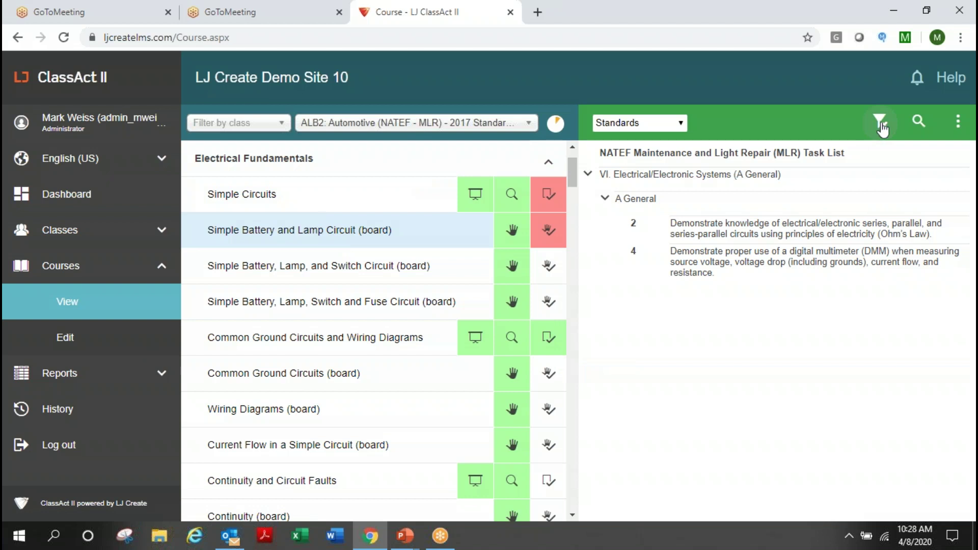
# Show all standards sections and view the standards covered by Common Ground Circuits and Wiring Diagrams.
pyautogui.click(880, 123)
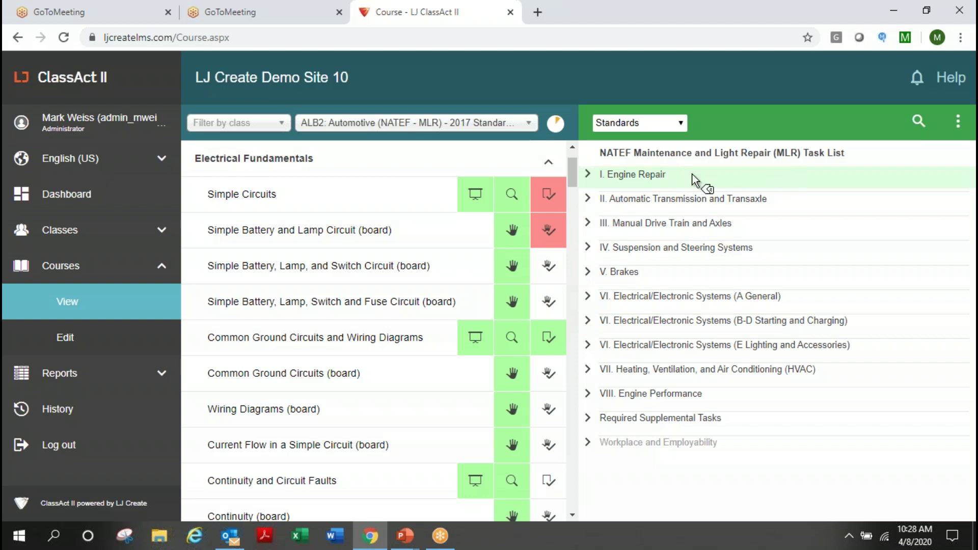
pyautogui.click(230, 165)
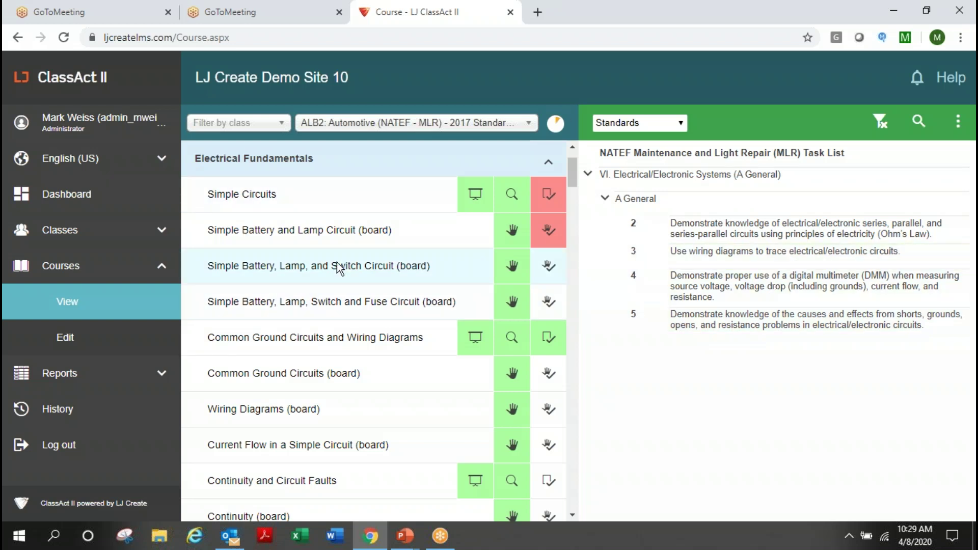
pyautogui.click(258, 338)
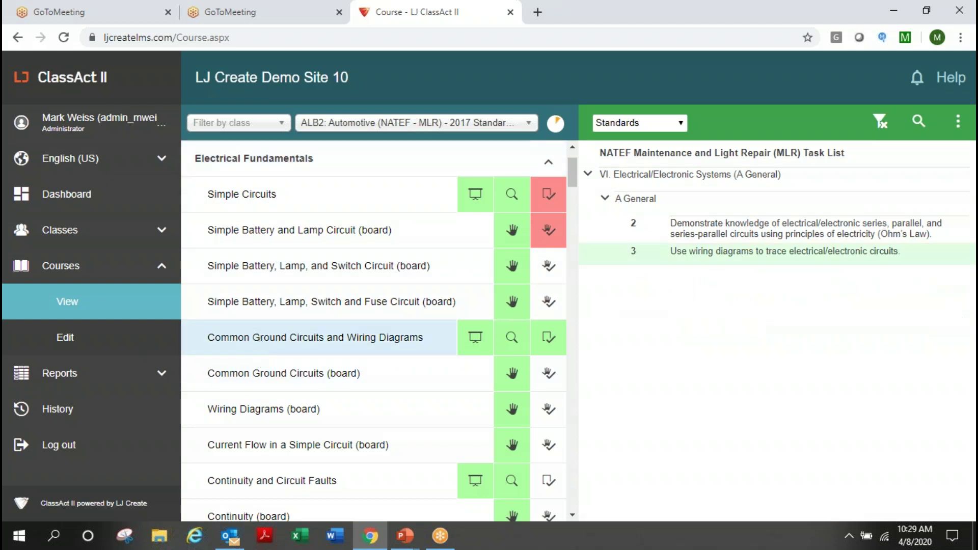
# Filter the lessons by standards 2 and 3, then clear the filtered view.
pyautogui.click(712, 236)
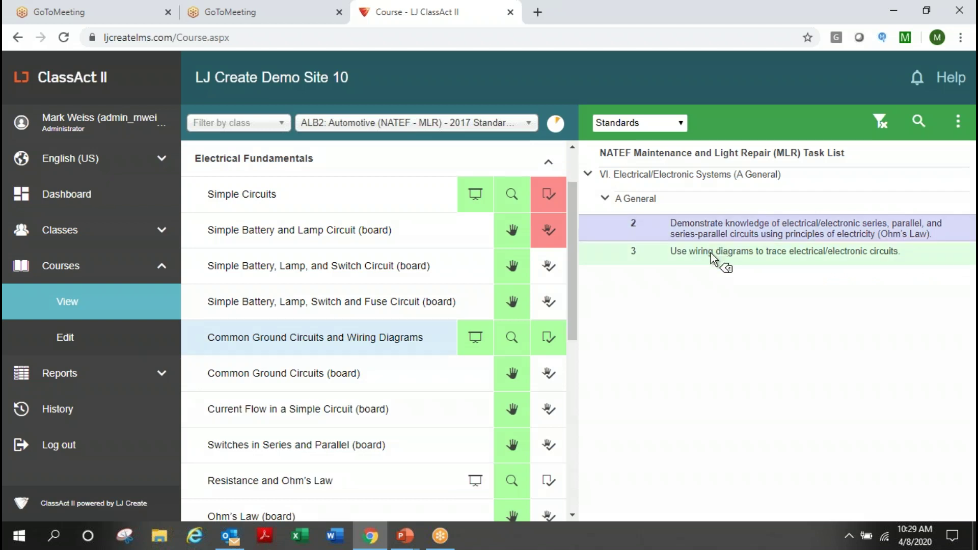
pyautogui.click(712, 253)
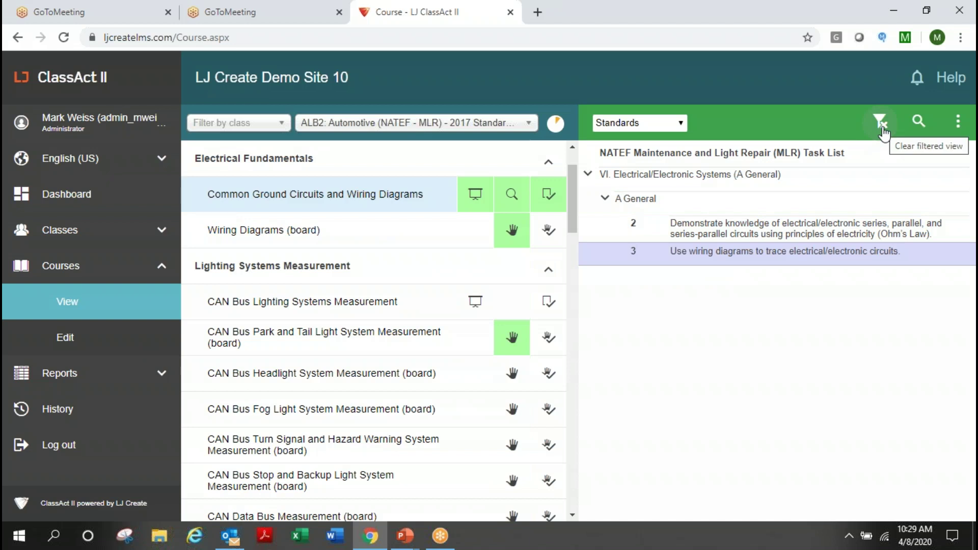
pyautogui.click(881, 128)
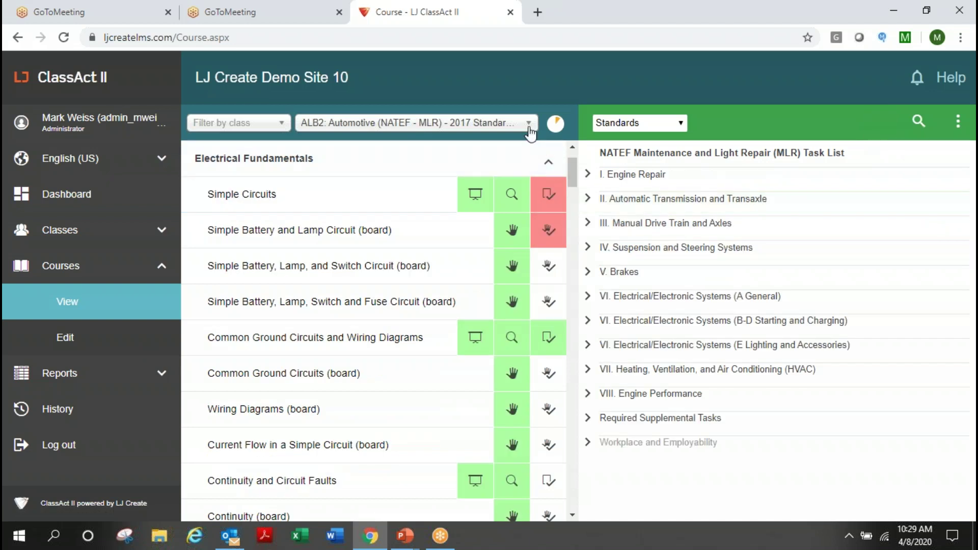
pyautogui.click(529, 123)
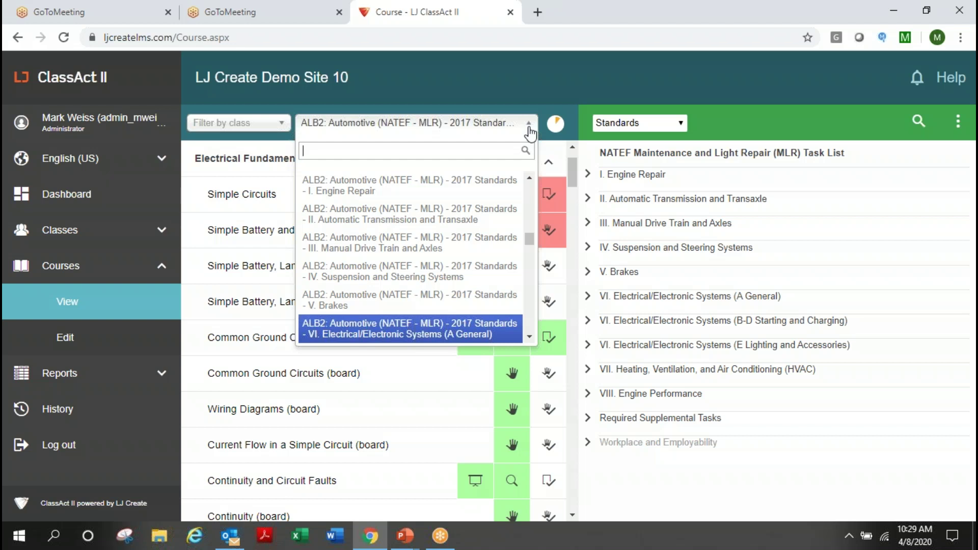
# Search the course list for LIB3 and open 'LIB3: 03 Fluid Power'.
pyautogui.write('LIB3')
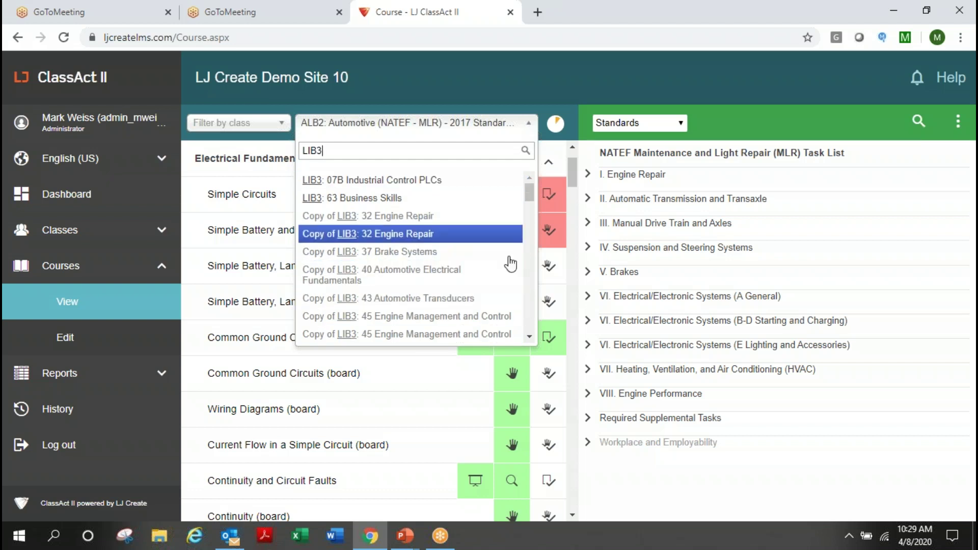
pyautogui.click(530, 336)
pyautogui.click(531, 336)
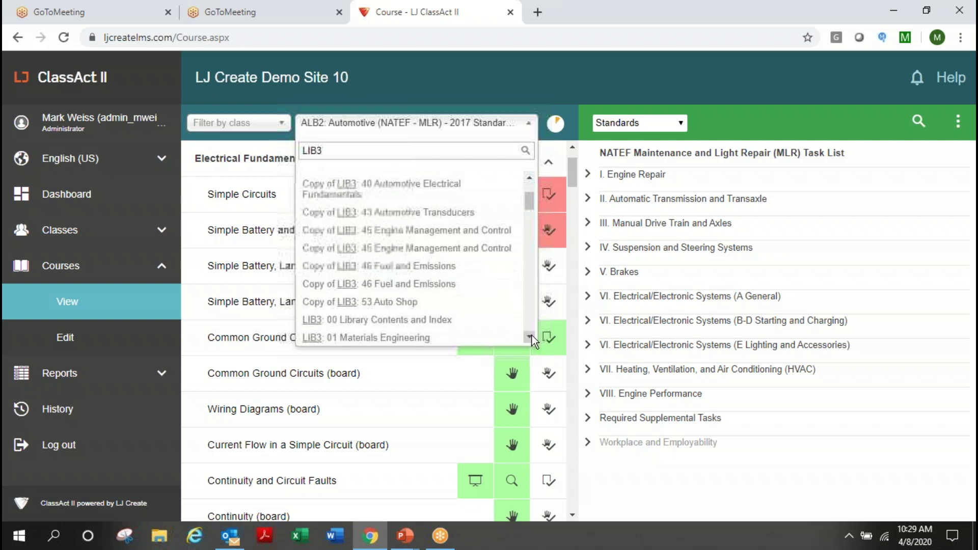
pyautogui.click(530, 336)
pyautogui.click(531, 337)
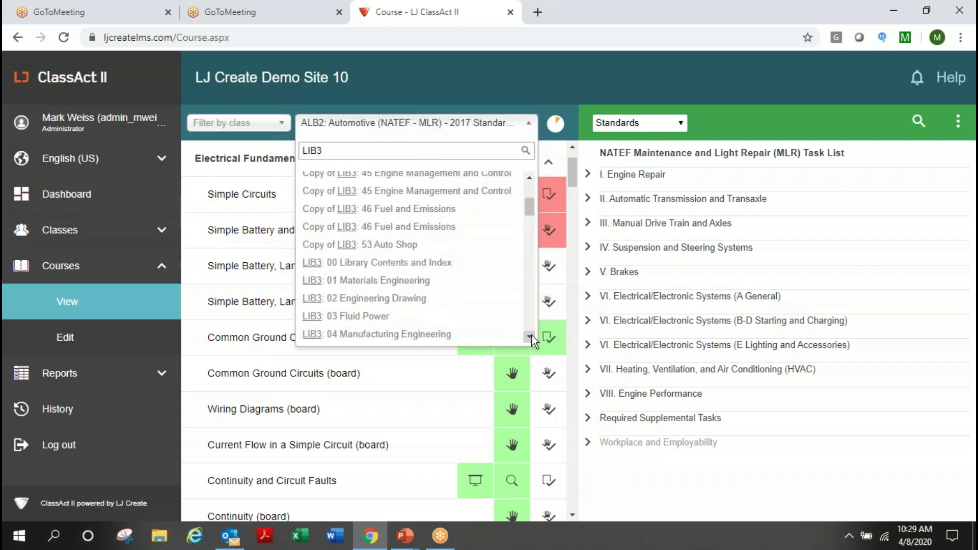
pyautogui.click(531, 336)
pyautogui.click(530, 336)
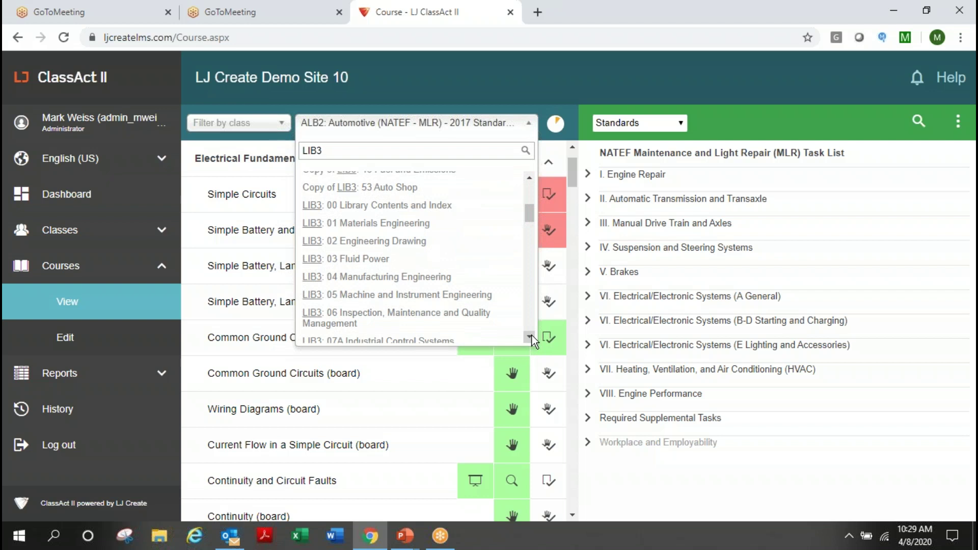
pyautogui.click(530, 336)
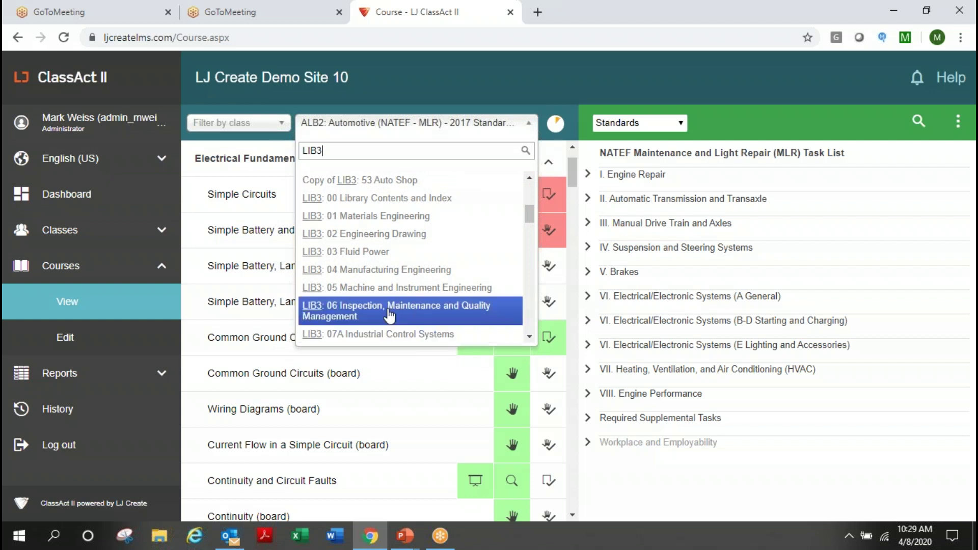
pyautogui.click(365, 252)
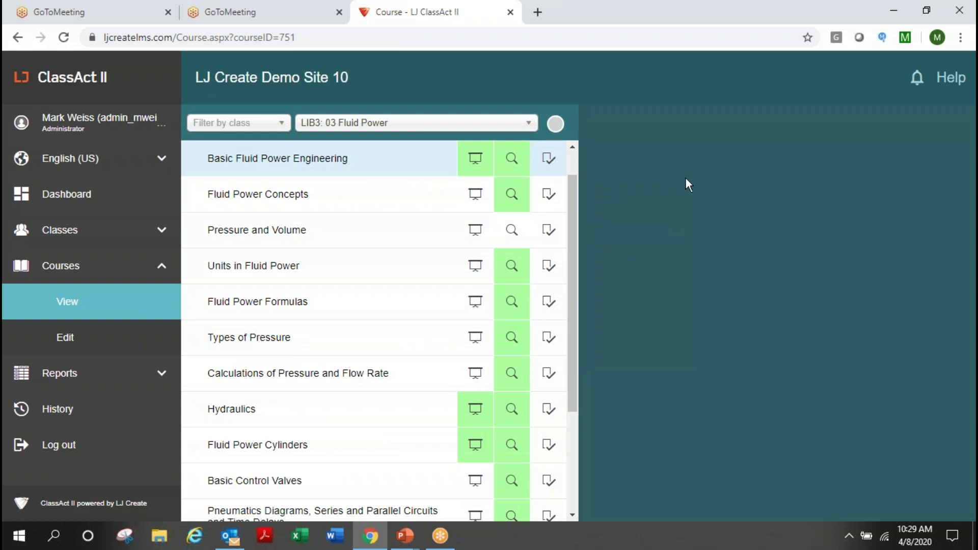
pyautogui.moveTo(574, 376); pyautogui.dragTo(567, 307)
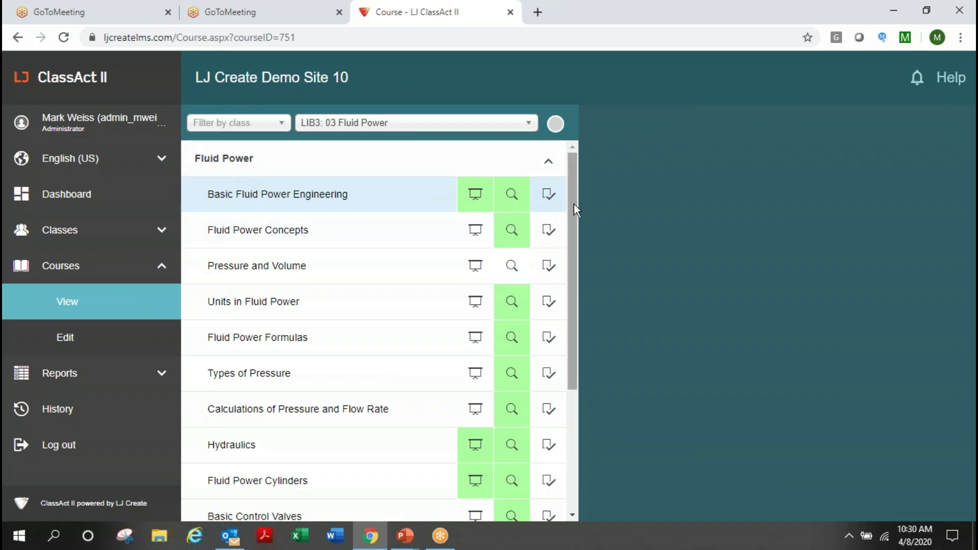
pyautogui.moveTo(574, 203)
pyautogui.mouseDown()
pyautogui.moveTo(577, 366)
pyautogui.moveTo(573, 196)
pyautogui.mouseUp()
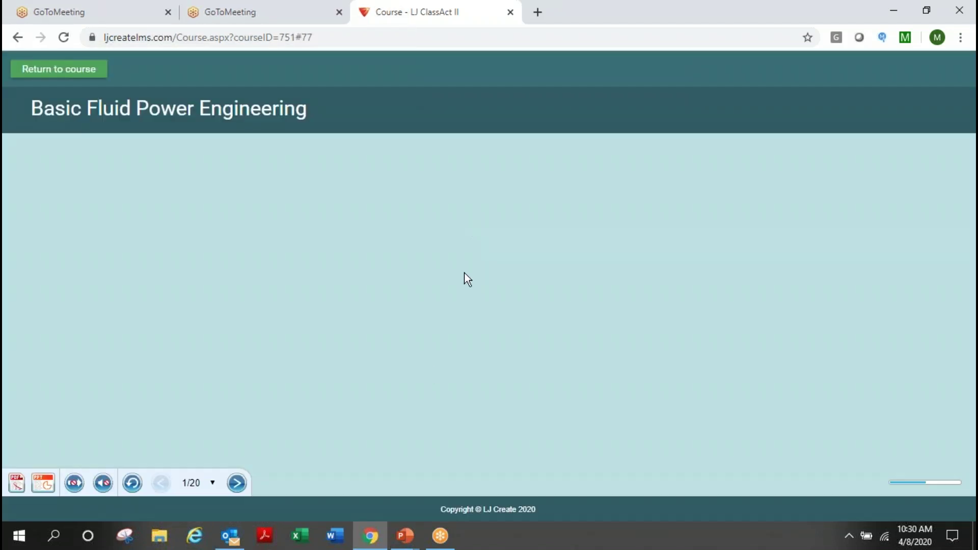
# Page the Basic Fluid Power Engineering slides to 5/20 (Hydraulic Systems), then return to the course list.
pyautogui.click(247, 487)
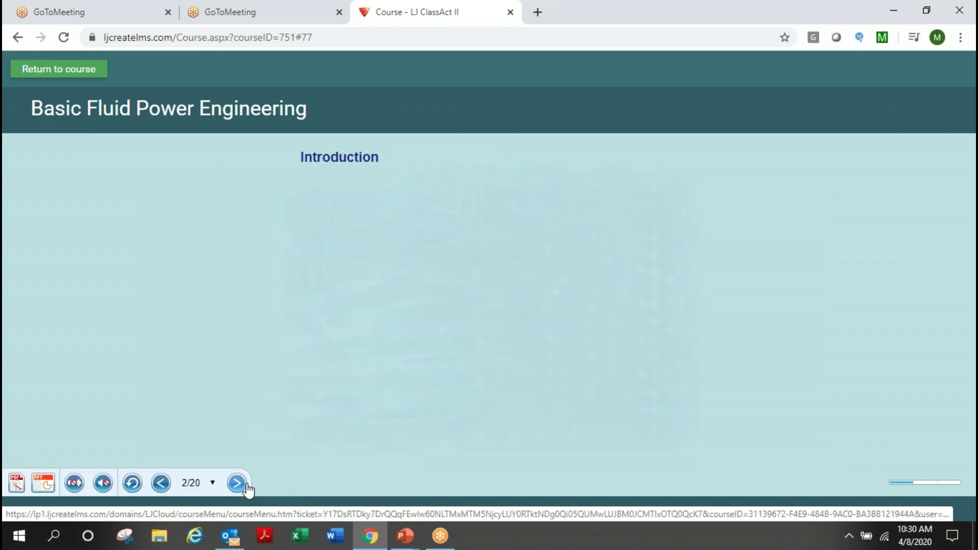
pyautogui.click(238, 483)
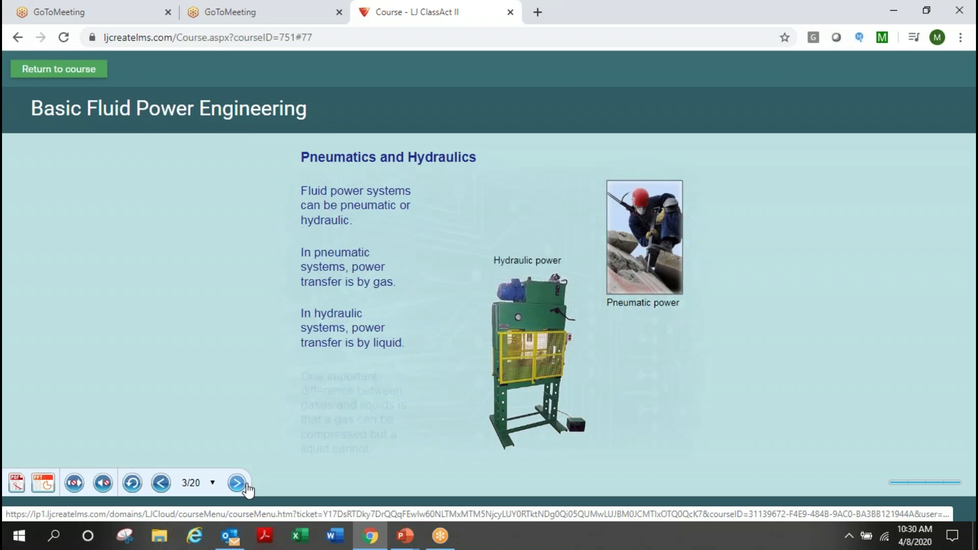
pyautogui.click(246, 487)
pyautogui.click(247, 487)
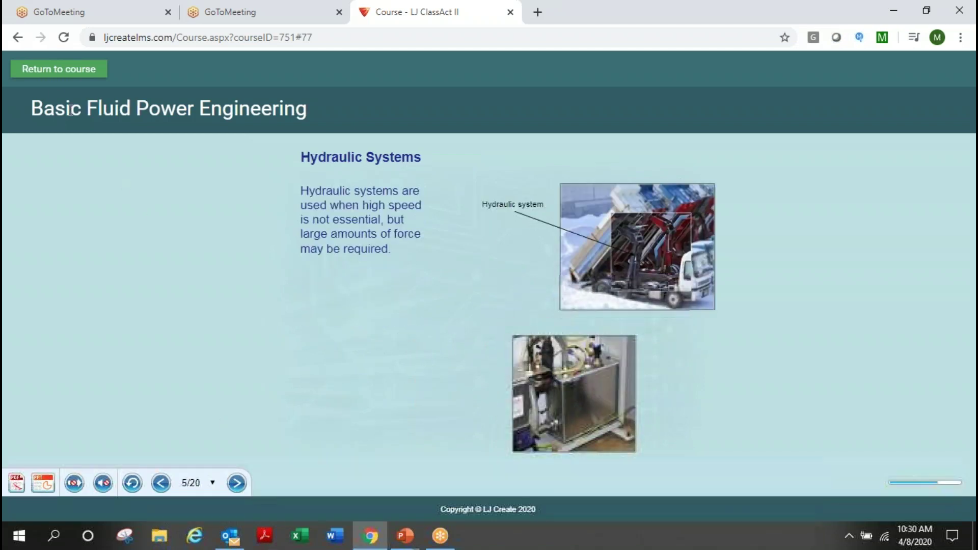
pyautogui.click(66, 71)
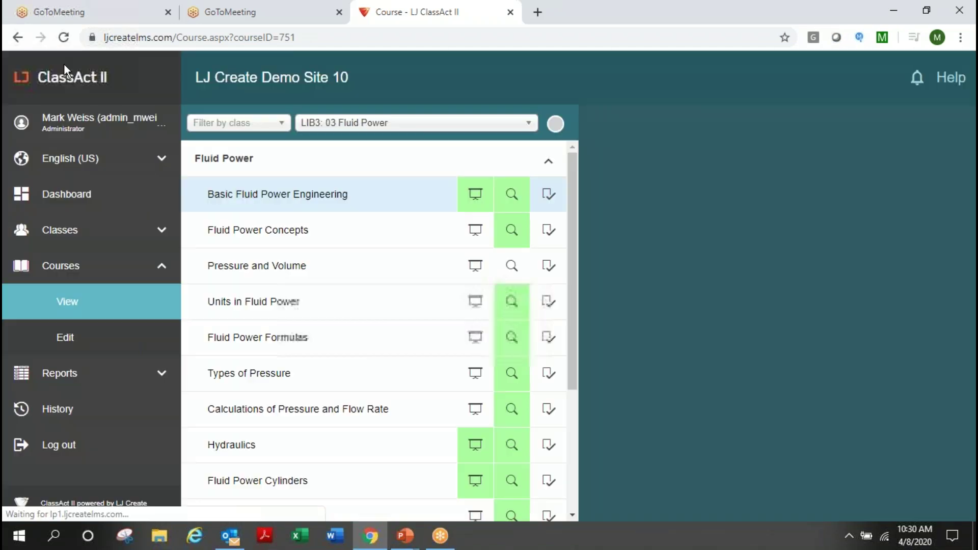
pyautogui.click(523, 204)
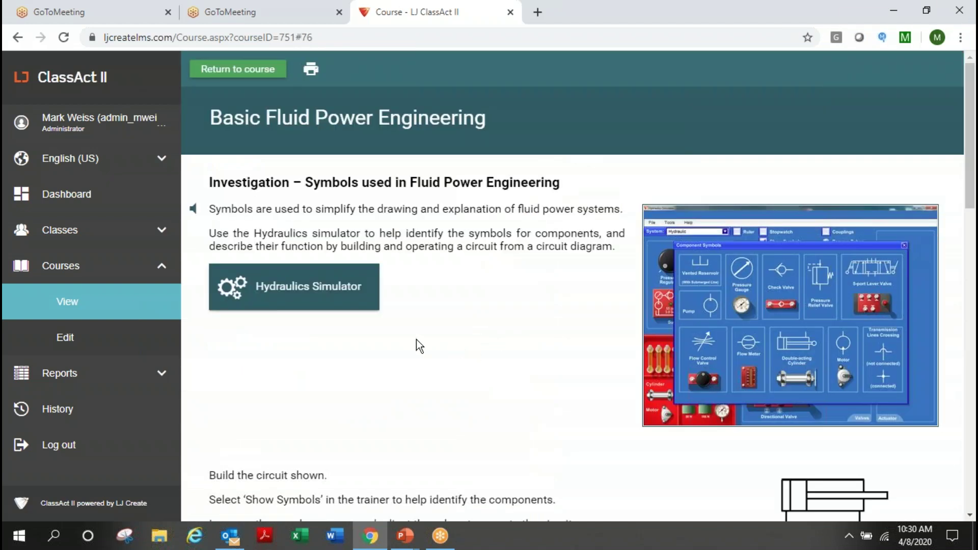
# In the Hydraulics Simulator, place a cylinder as the actuator and run a tube from Supply to its port 1.
pyautogui.click(321, 291)
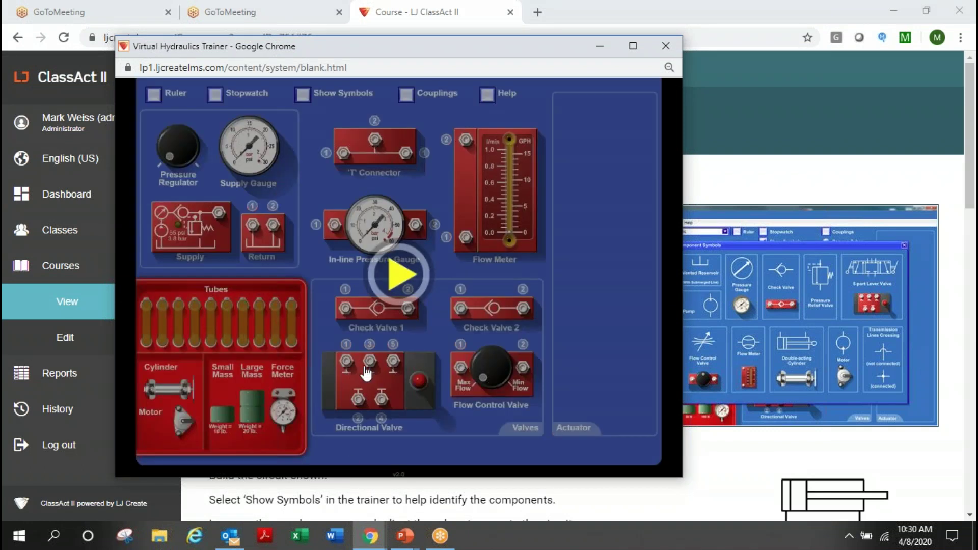
pyautogui.click(398, 274)
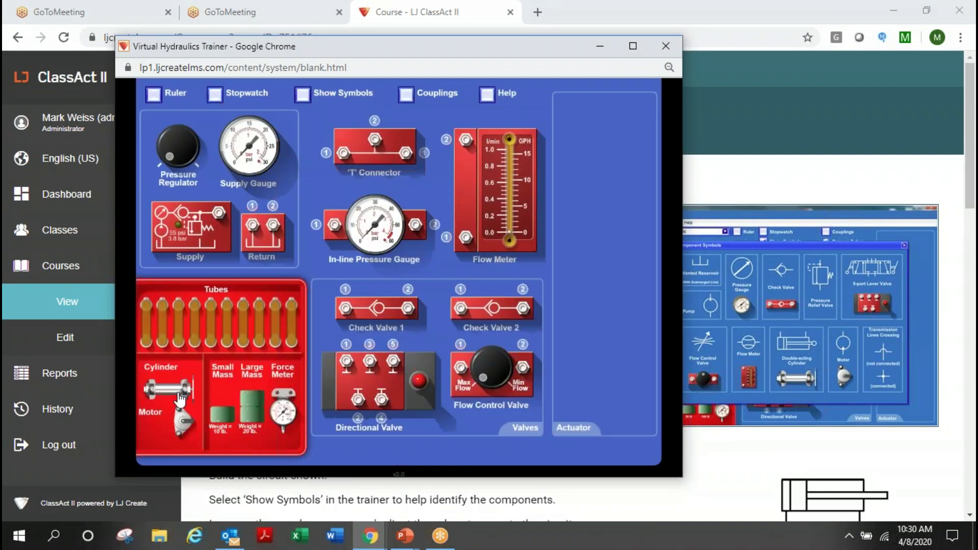
pyautogui.moveTo(179, 391); pyautogui.dragTo(596, 359)
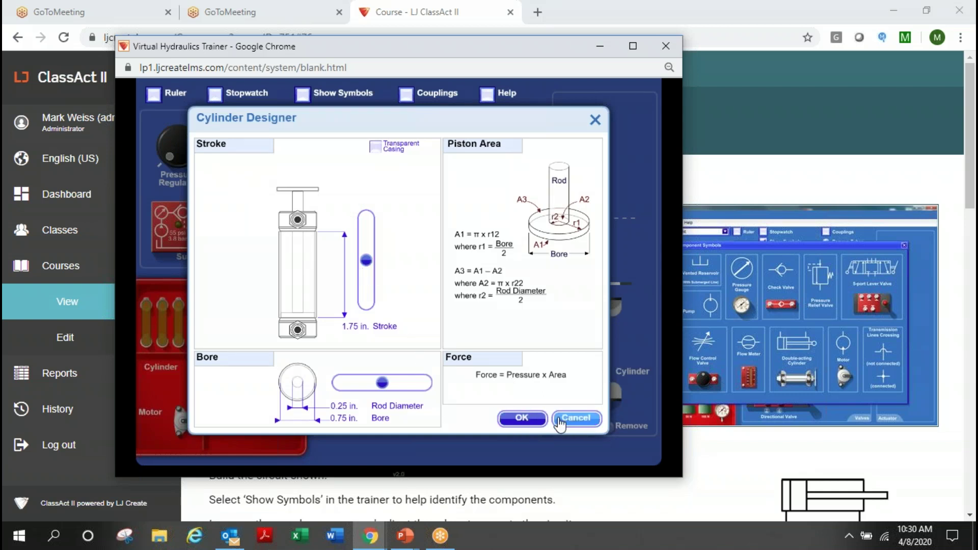
pyautogui.click(525, 418)
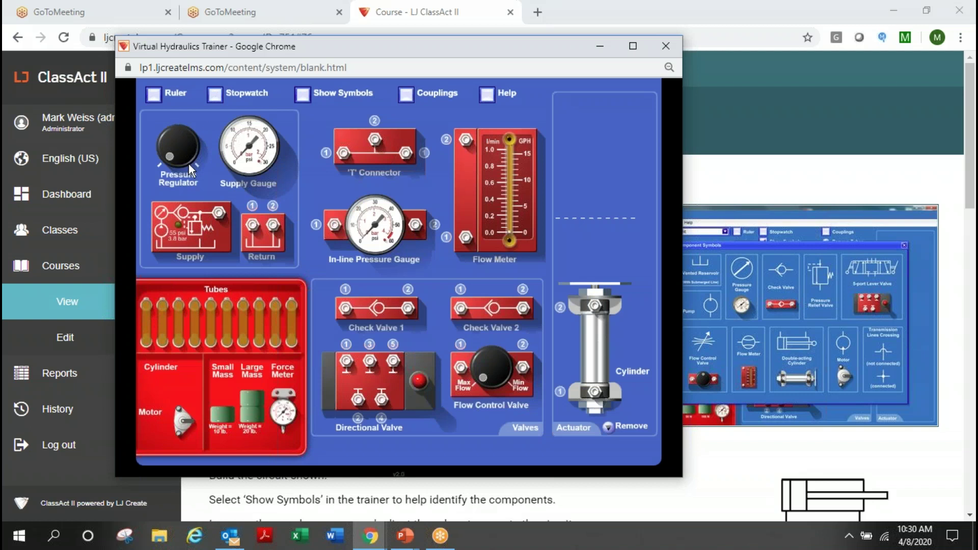
pyautogui.moveTo(144, 314); pyautogui.dragTo(219, 212)
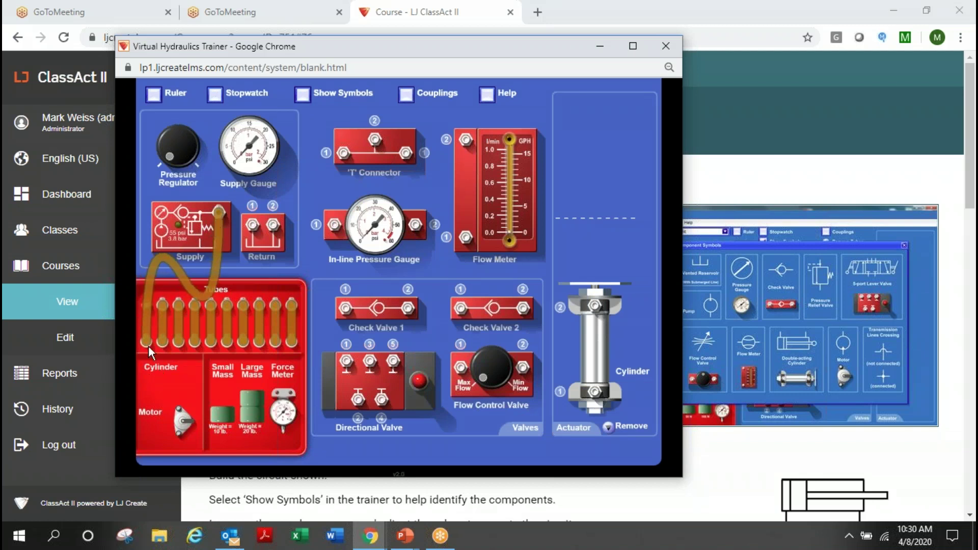
pyautogui.moveTo(148, 347); pyautogui.dragTo(592, 393)
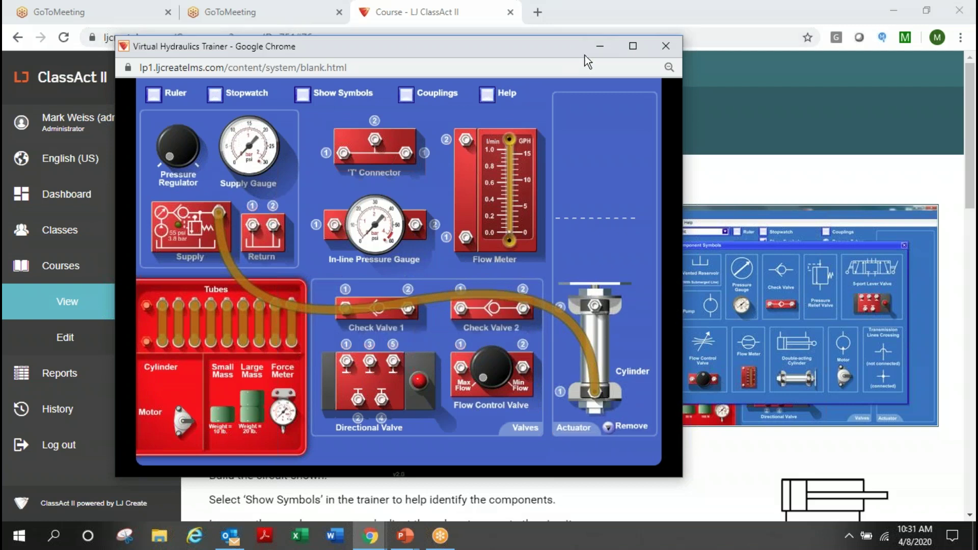
# Close the Hydraulics Trainer, go back to the Fluid Power lesson list, and bring up the course selector.
pyautogui.click(666, 46)
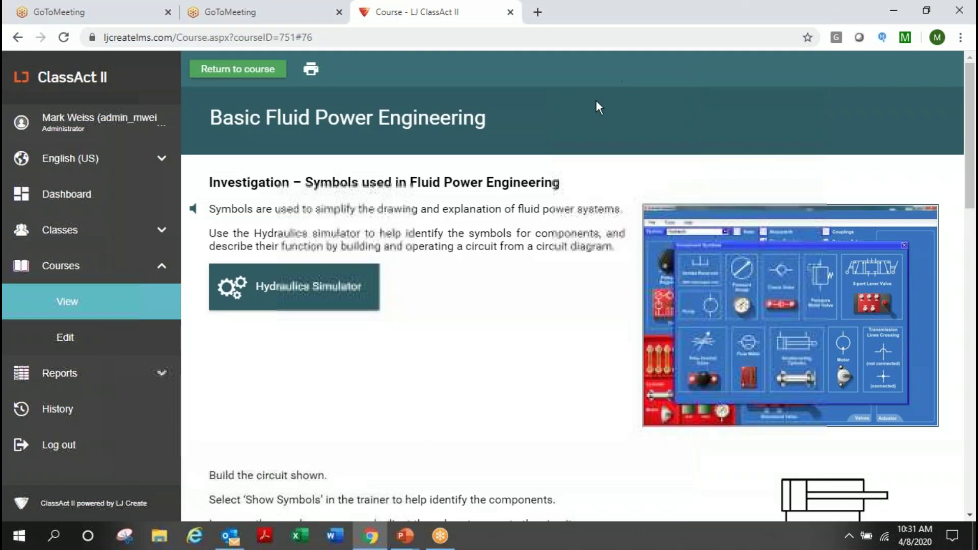
pyautogui.click(219, 70)
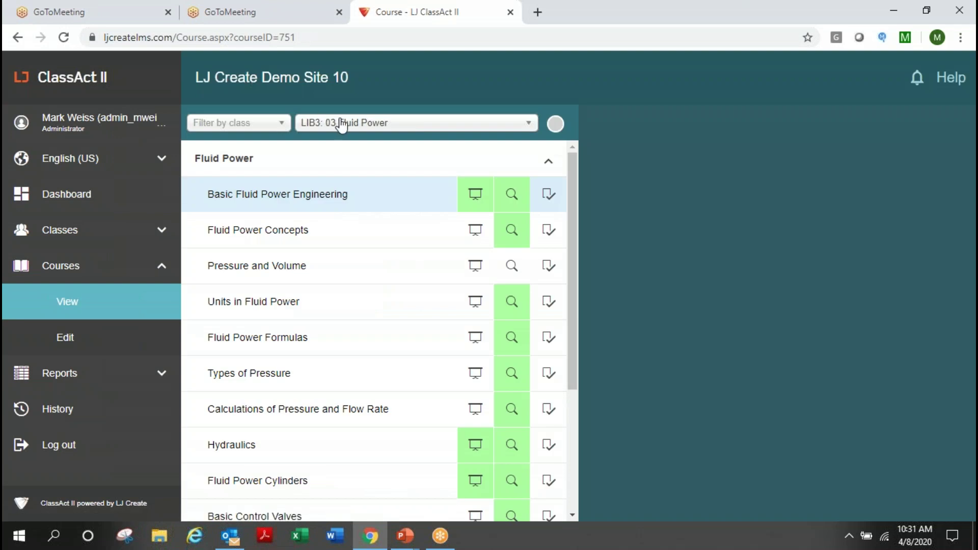
pyautogui.click(536, 131)
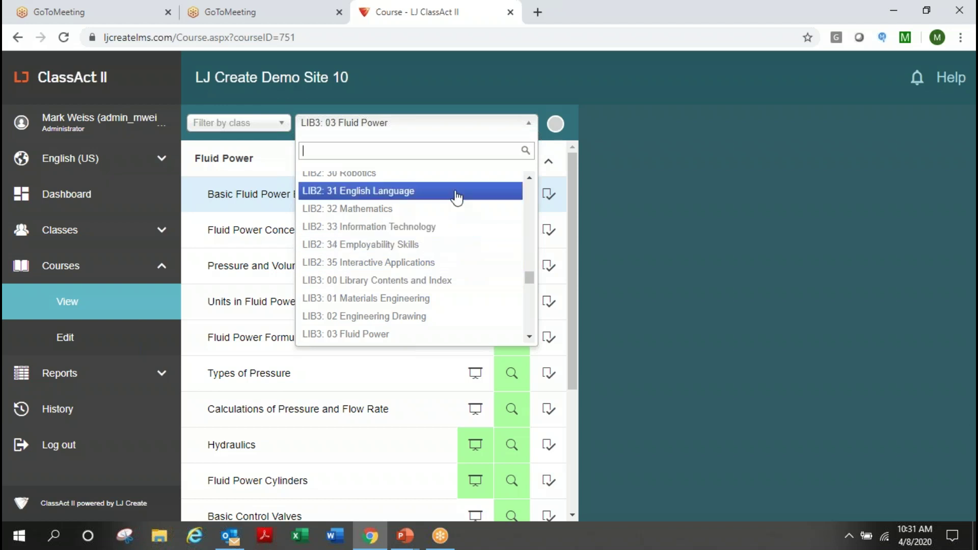
pyautogui.click(465, 77)
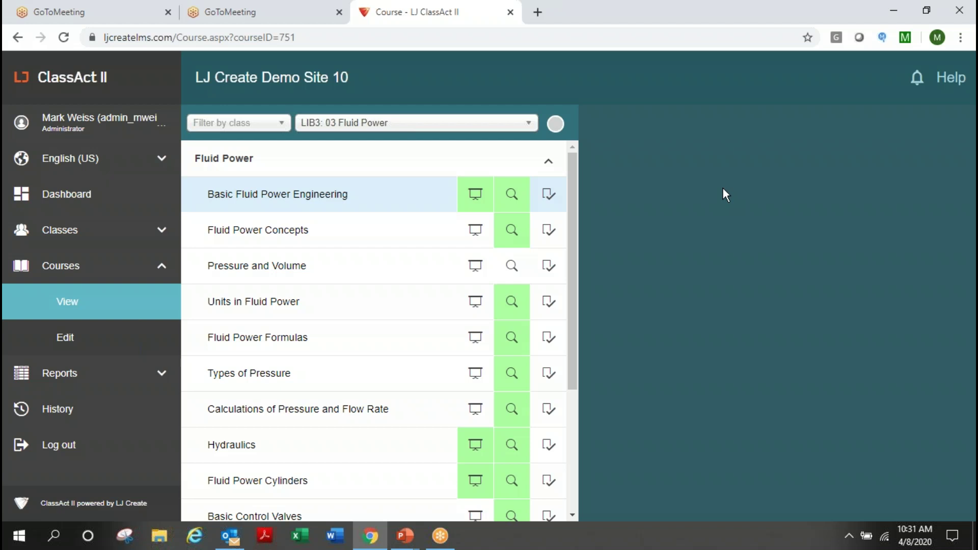
pyautogui.click(530, 124)
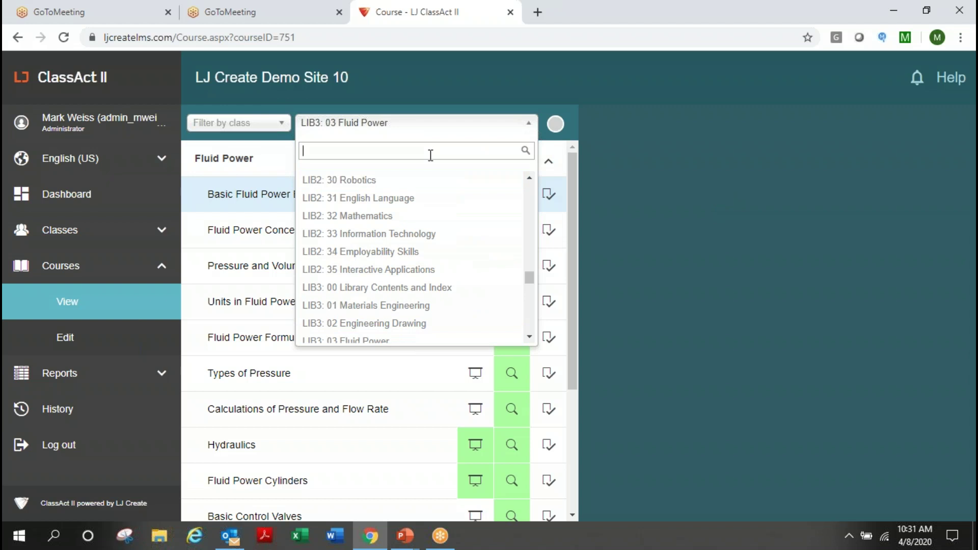
# Search STEM1, open Design and Technology - Biomedical Technology, and clear the supporting-work filter.
pyautogui.write('STEM1')
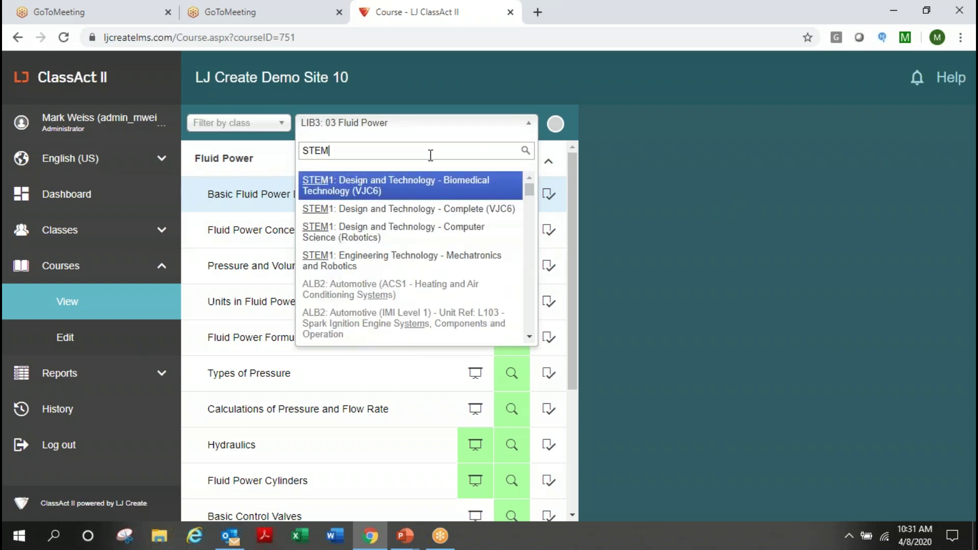
pyautogui.click(394, 191)
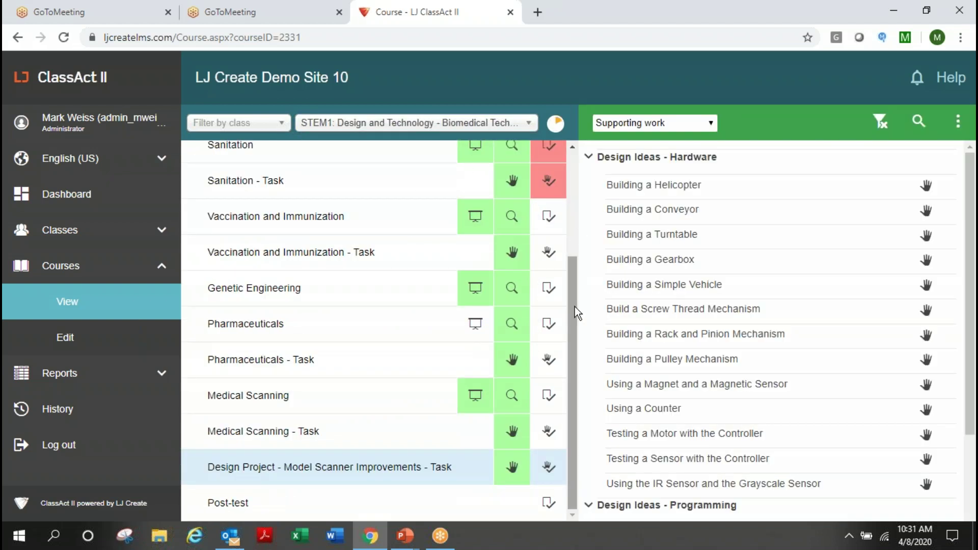
pyautogui.moveTo(574, 307); pyautogui.dragTo(568, 171)
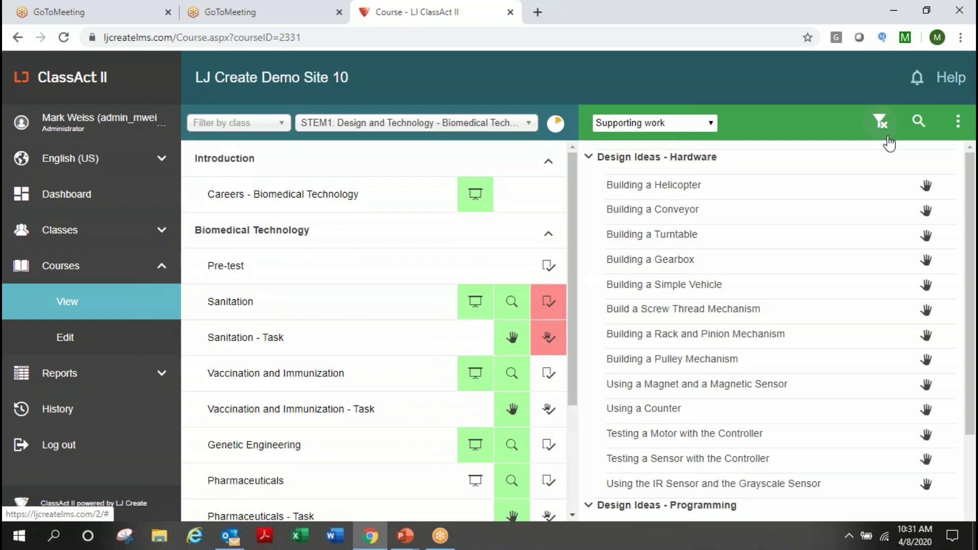
pyautogui.click(880, 123)
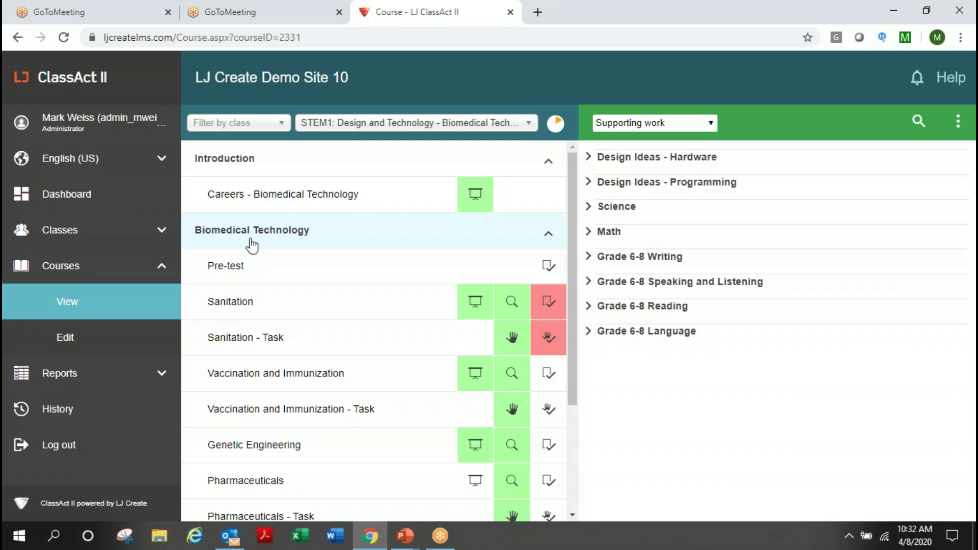
# Open the Sanitation lesson, play its narration and raise the Windows volume to 95.
pyautogui.click(476, 297)
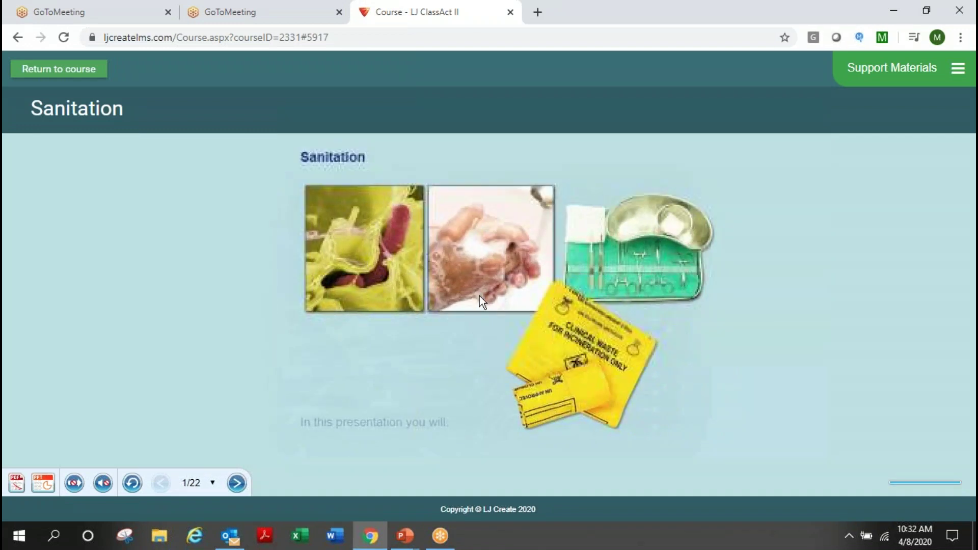
pyautogui.click(102, 482)
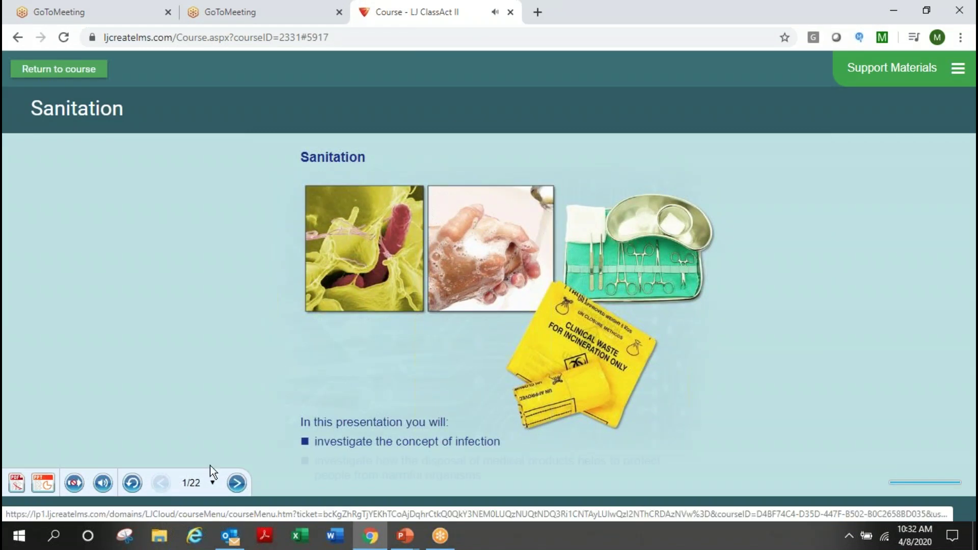
pyautogui.click(849, 536)
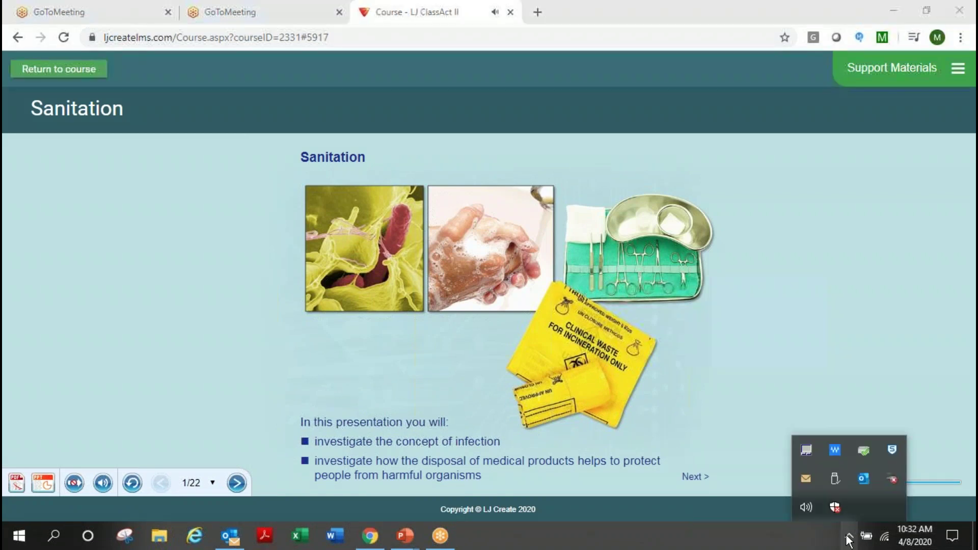
pyautogui.click(805, 507)
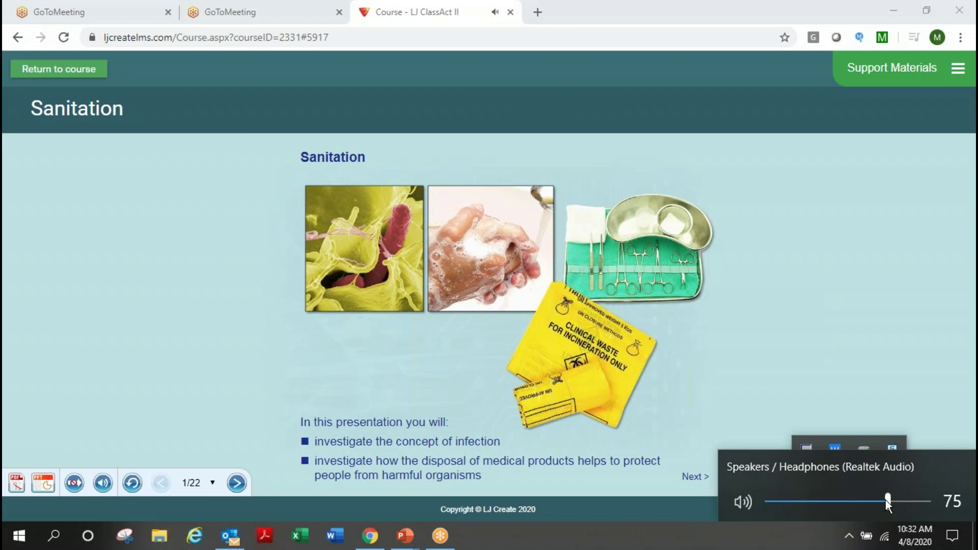
pyautogui.moveTo(887, 505); pyautogui.dragTo(918, 499)
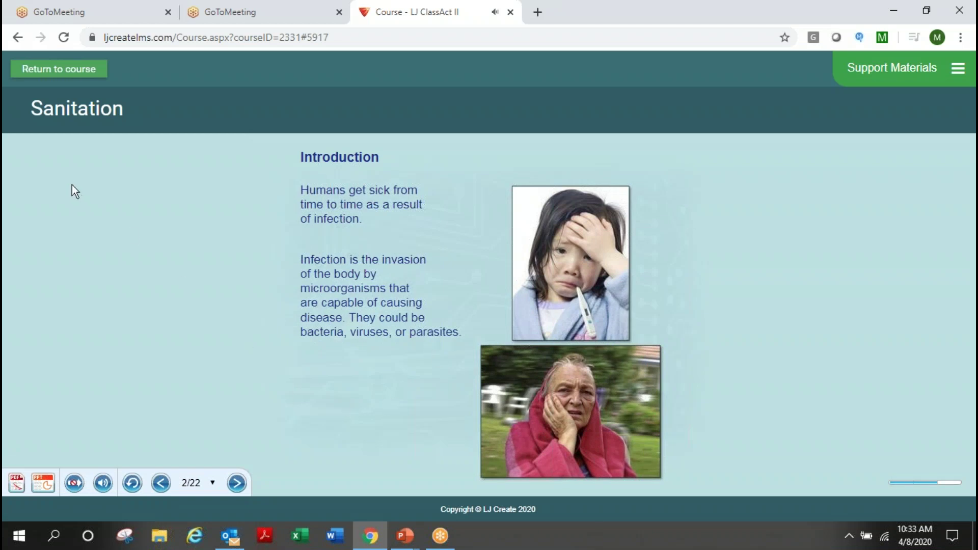
# Mute the narration and leave the presentation to open the Sanitation investigation.
pyautogui.click(102, 483)
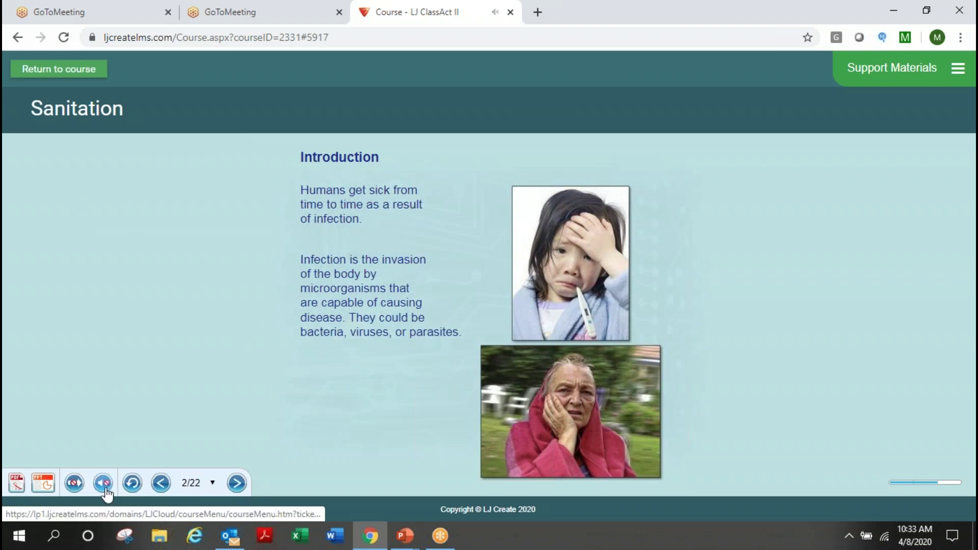
pyautogui.click(80, 69)
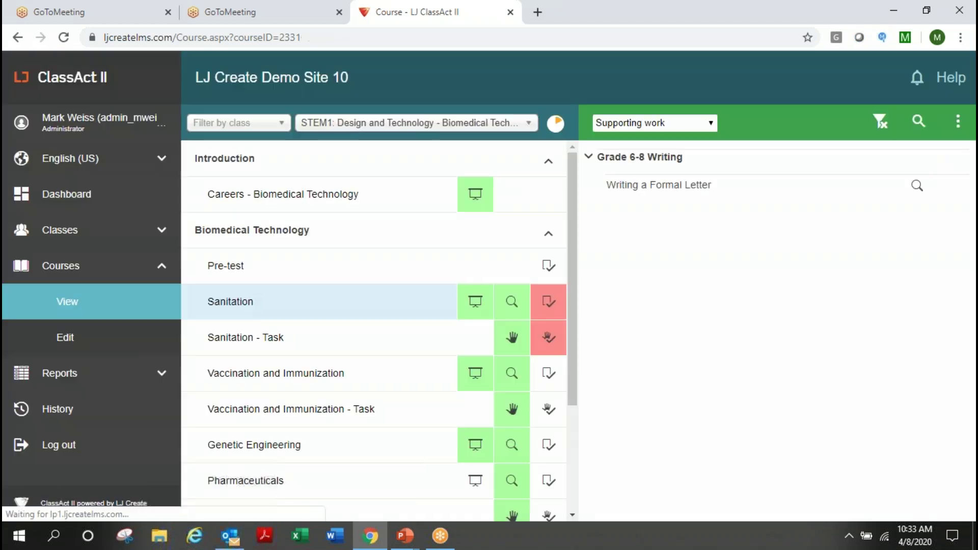
pyautogui.click(511, 308)
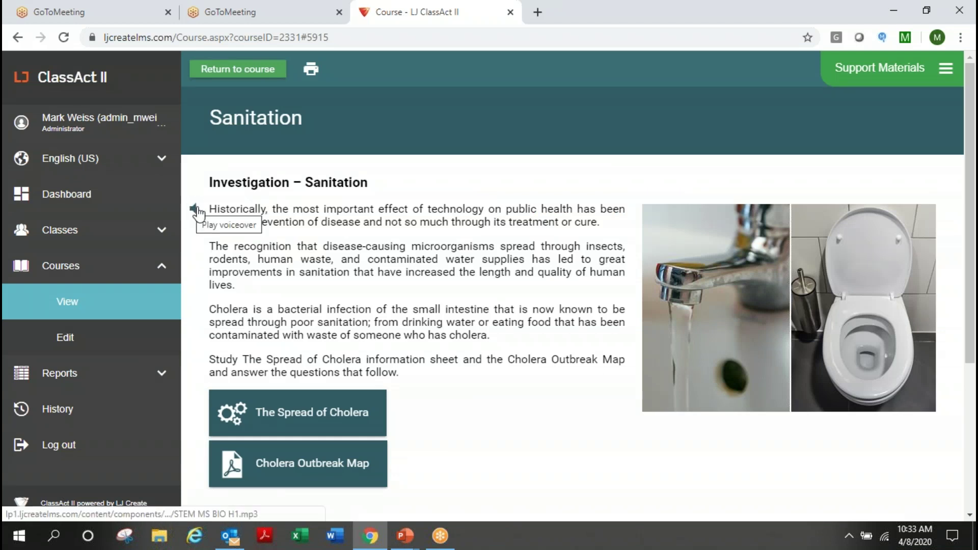
pyautogui.click(198, 211)
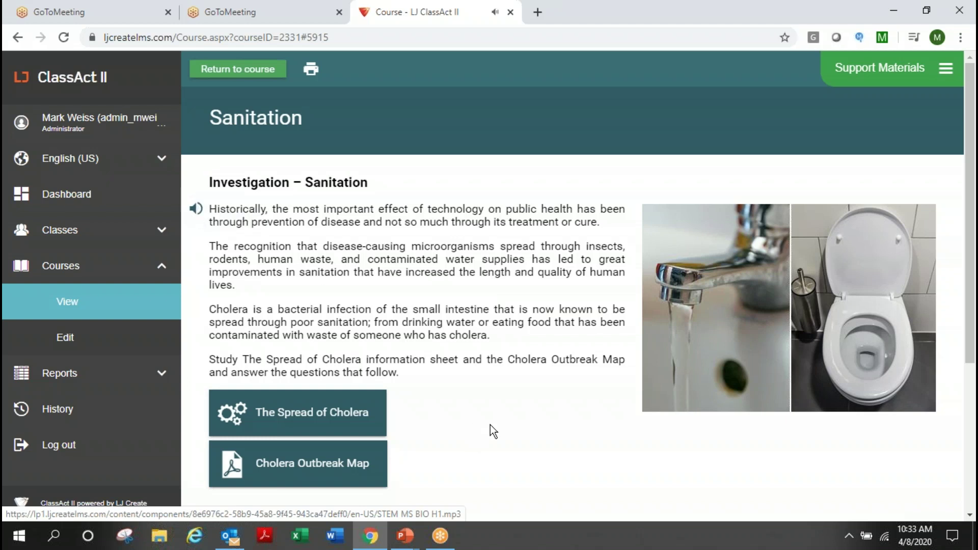
pyautogui.scroll(-5, 490, 425)
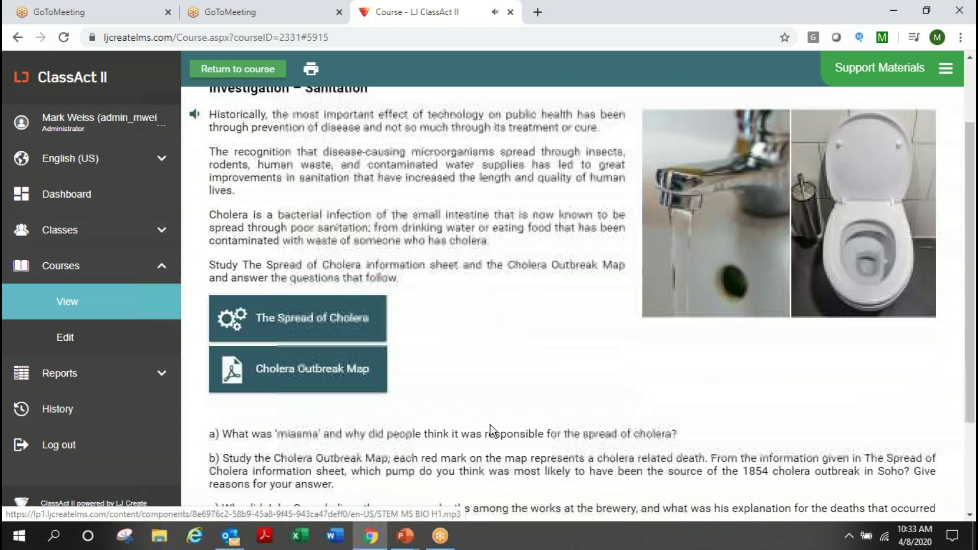
pyautogui.scroll(5, 490, 425)
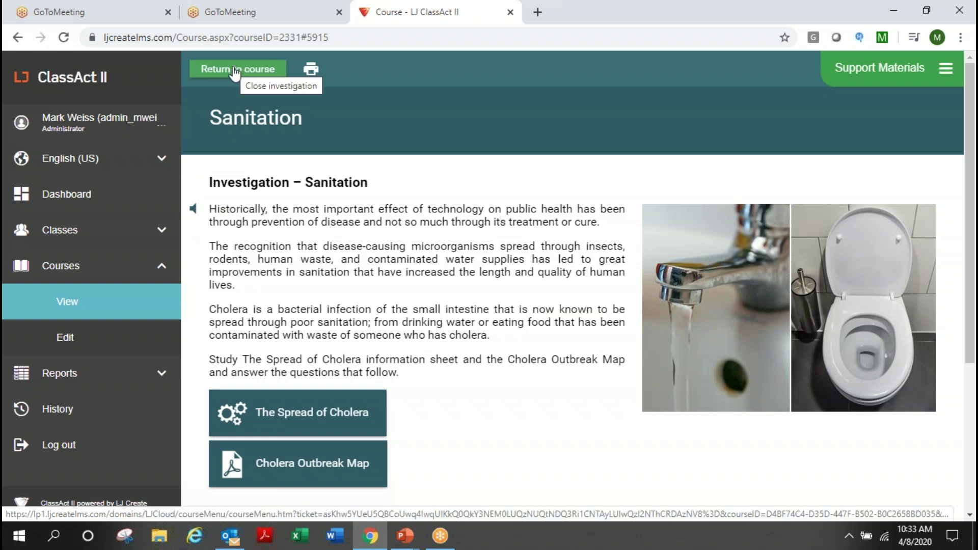
pyautogui.click(234, 71)
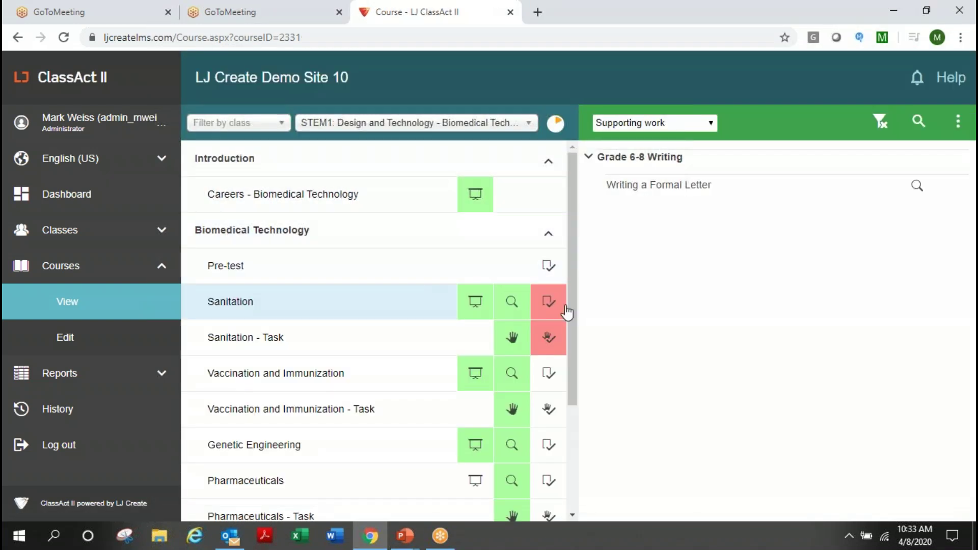
# Open the Sanitation assessment results and review the 20% score.
pyautogui.click(548, 302)
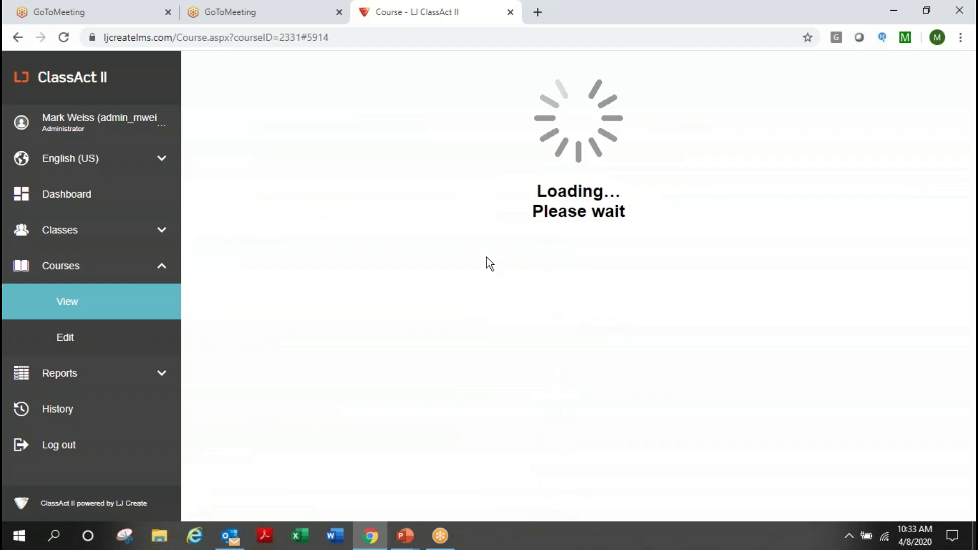
pyautogui.scroll(-1, 572, 225)
pyautogui.scroll(-6, 571, 225)
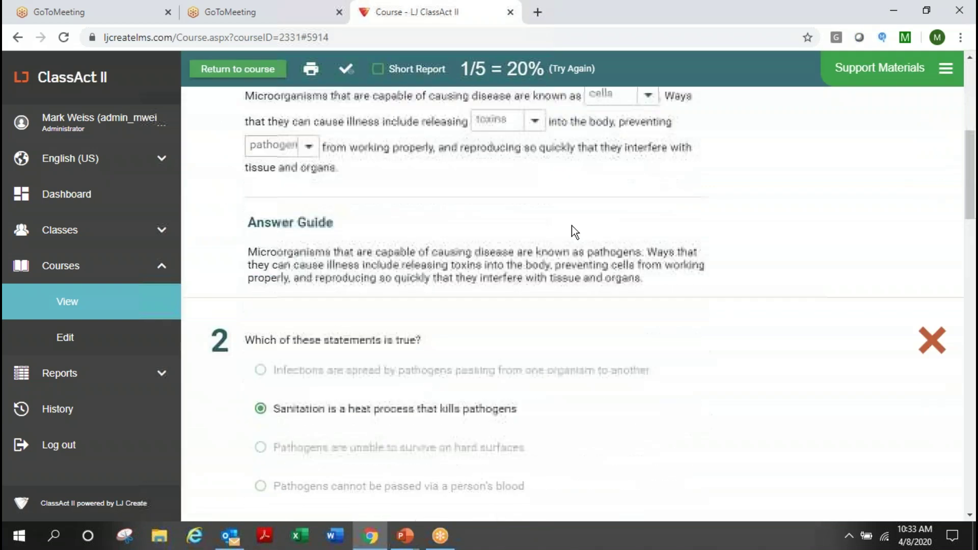
pyautogui.scroll(1, 571, 225)
pyautogui.scroll(5, 571, 226)
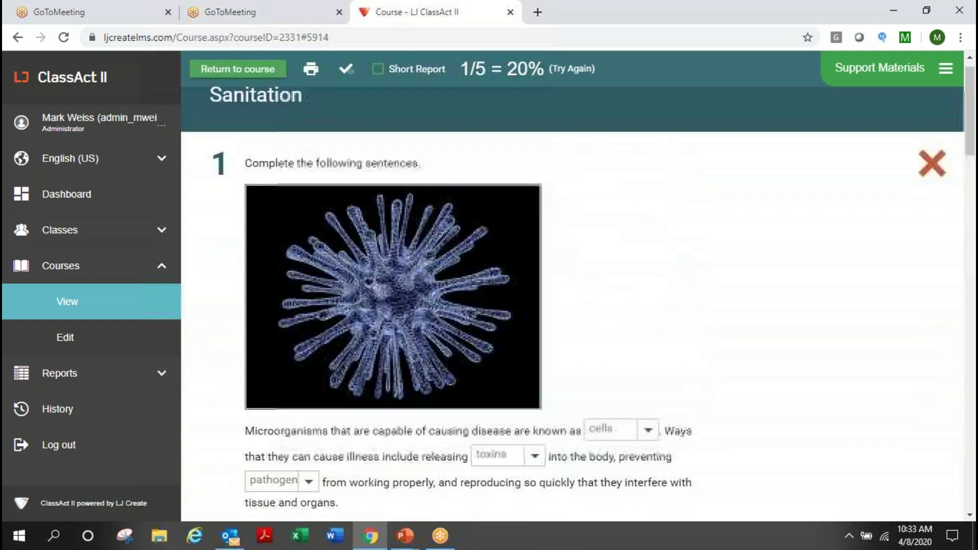
pyautogui.scroll(-2, 572, 225)
# Return to the course and filter the course list by 'mLR' to pick an ALB2 Automotive MLR course.
pyautogui.click(229, 70)
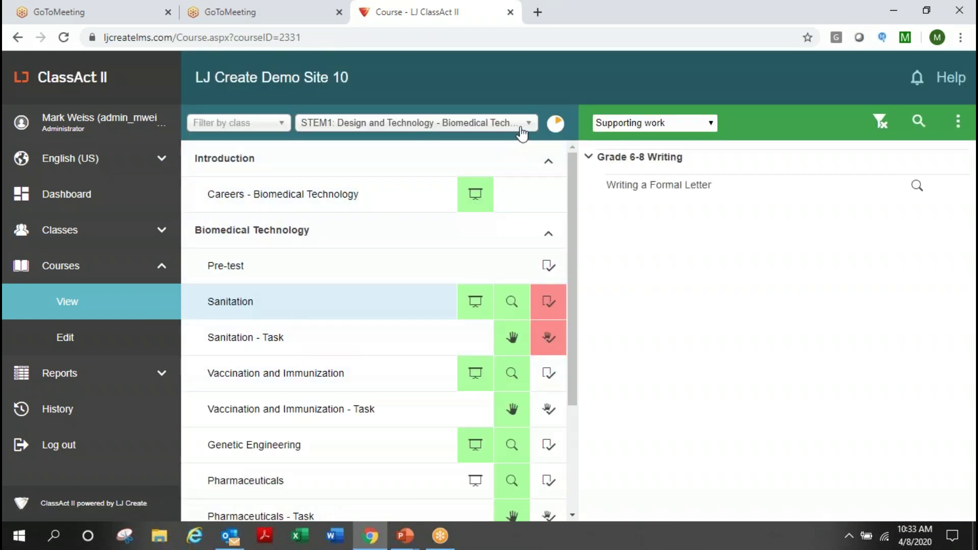
pyautogui.click(528, 124)
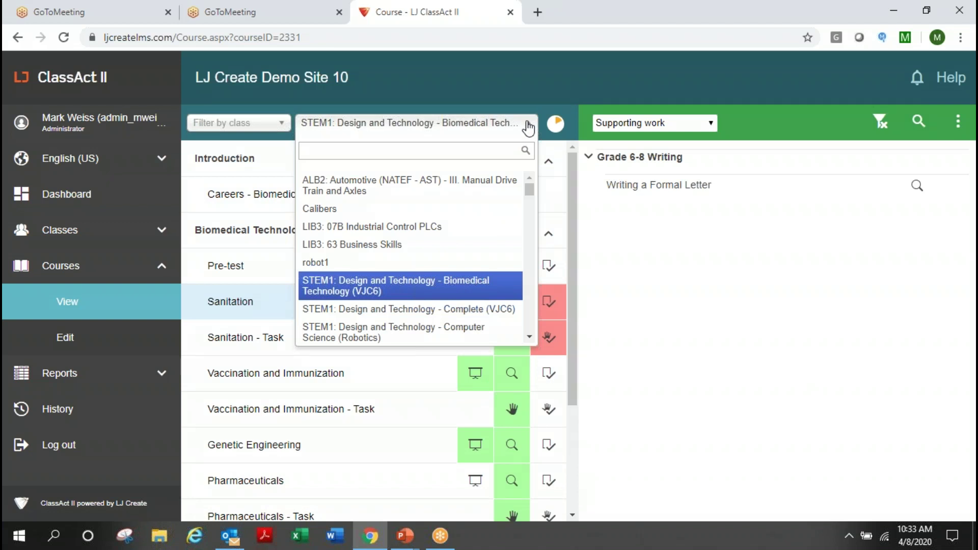
pyautogui.write('mLR')
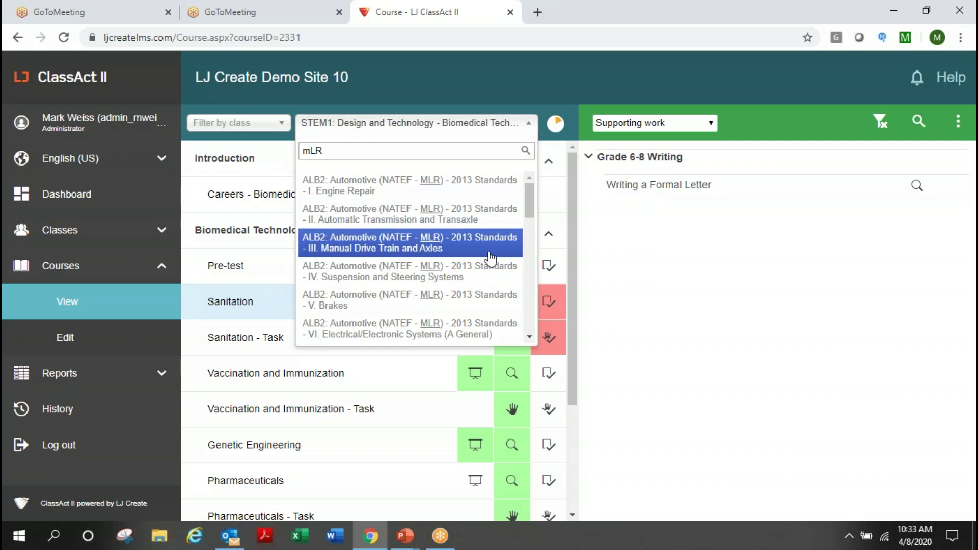
pyautogui.click(432, 323)
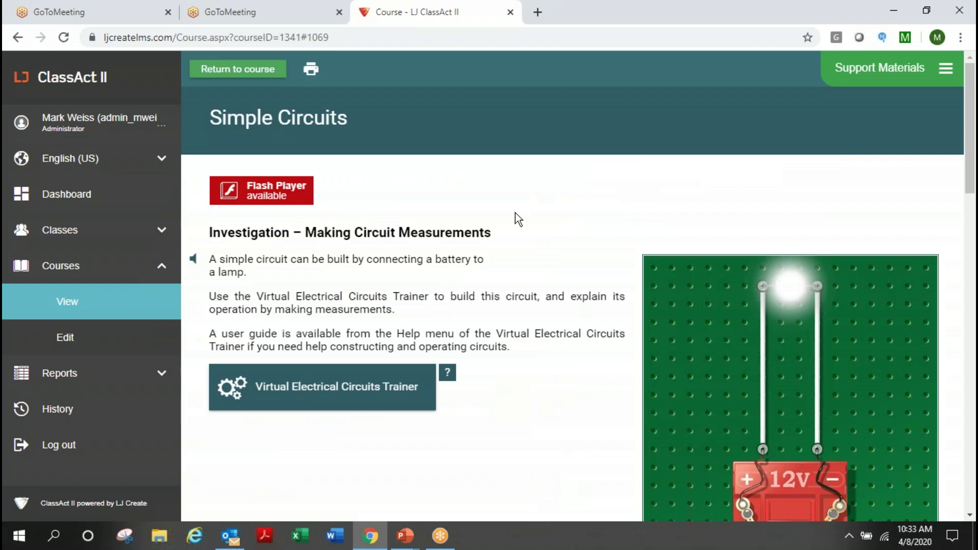
# Launch the Virtual Electrical Circuits Trainer and open its Help > User Guide.
pyautogui.click(360, 400)
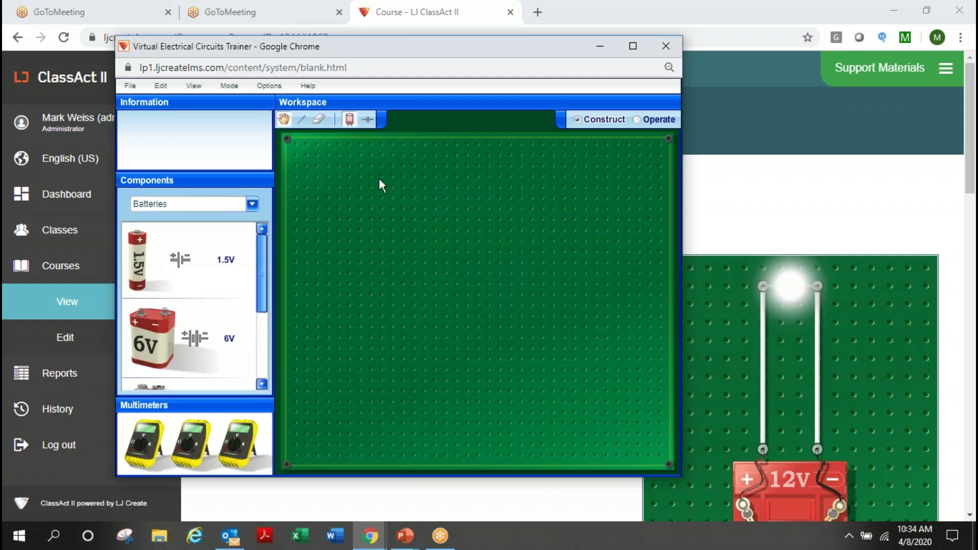
pyautogui.click(309, 85)
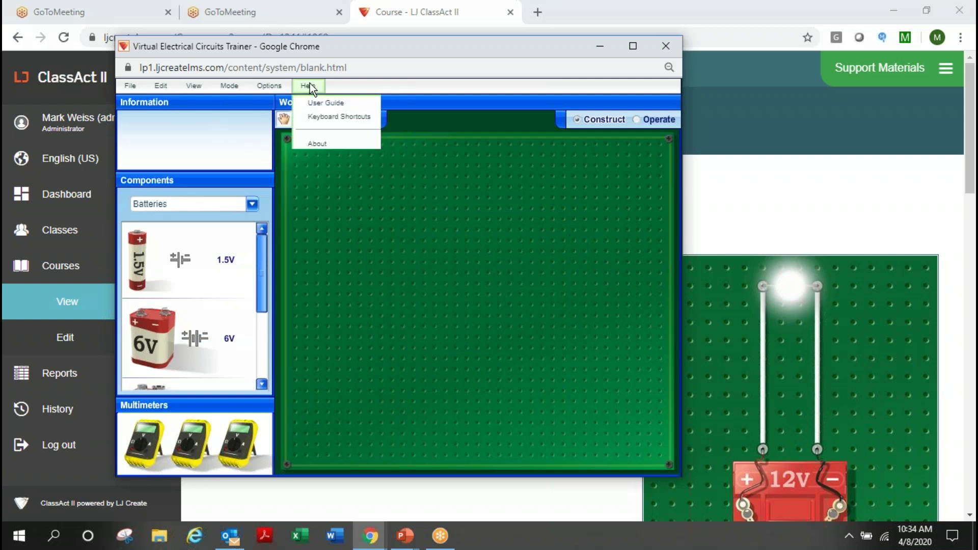
pyautogui.click(329, 103)
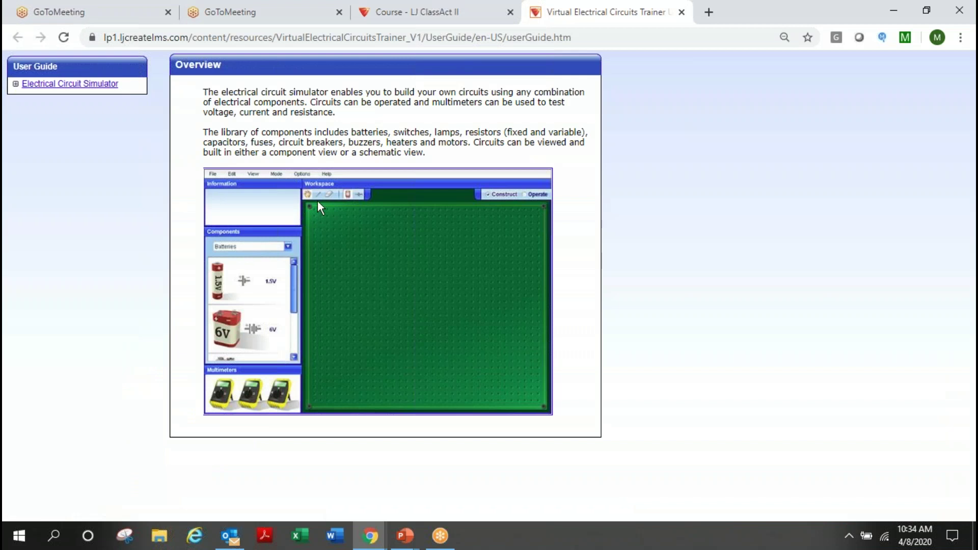
# Browse the guide's Open, Save and Start a New Circuit, Batteries, Adding, Moving and Rotating Components pages.
pyautogui.click(15, 84)
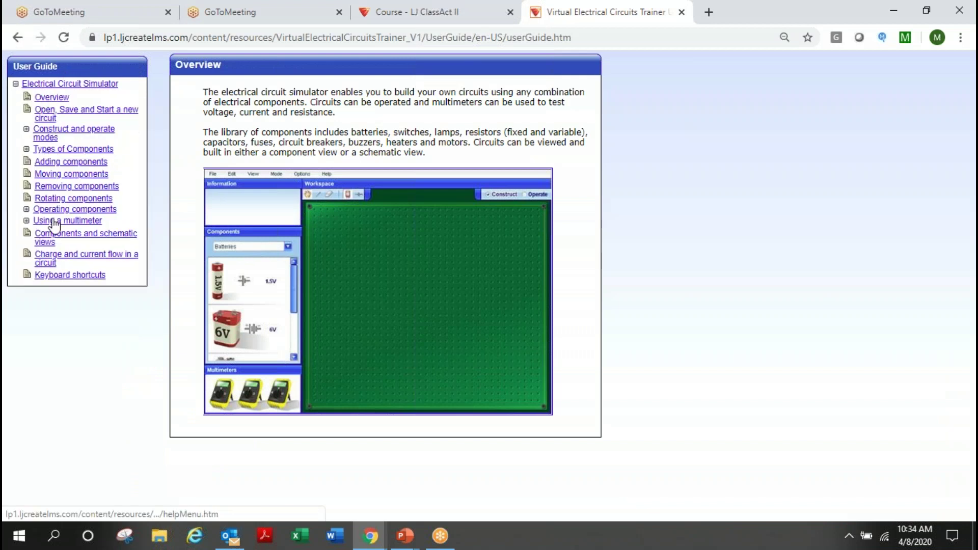
pyautogui.click(51, 113)
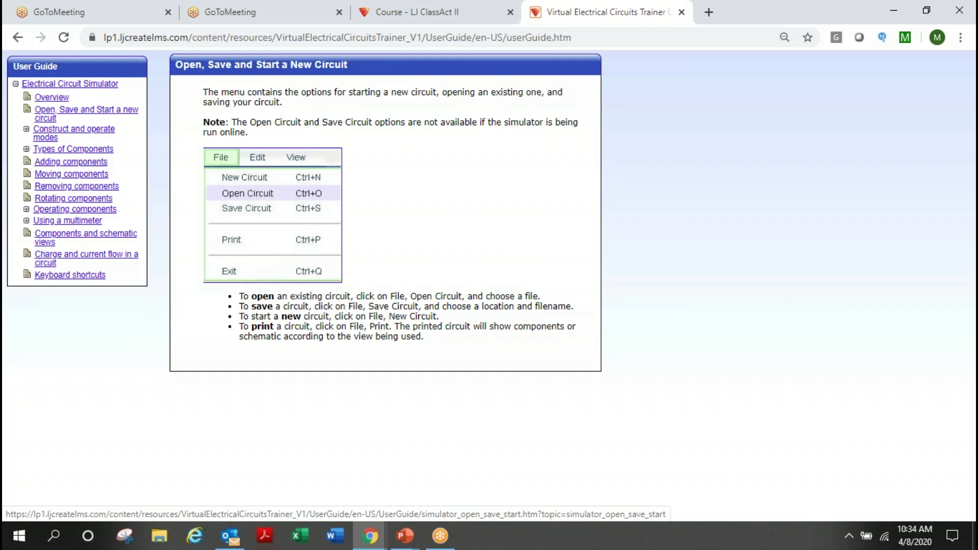
pyautogui.click(40, 105)
pyautogui.click(60, 150)
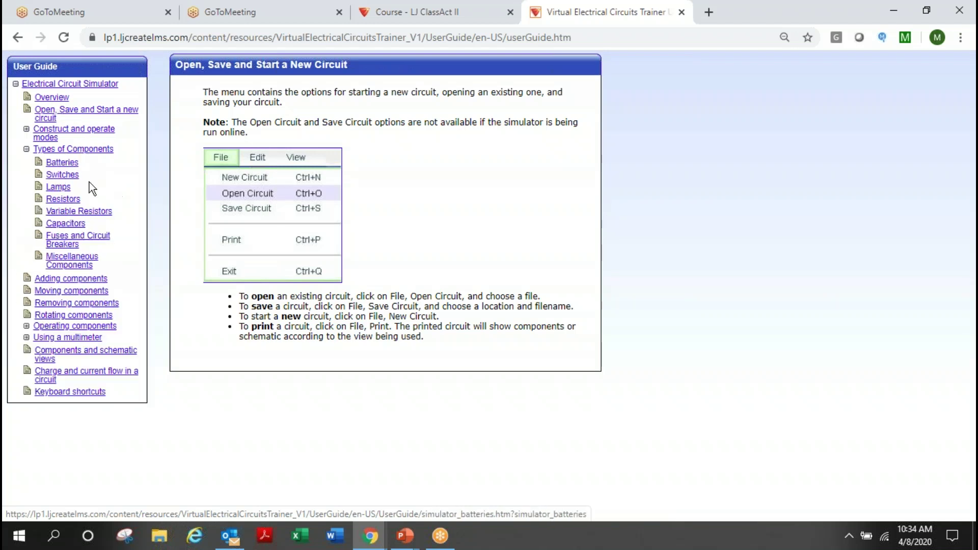
pyautogui.click(58, 163)
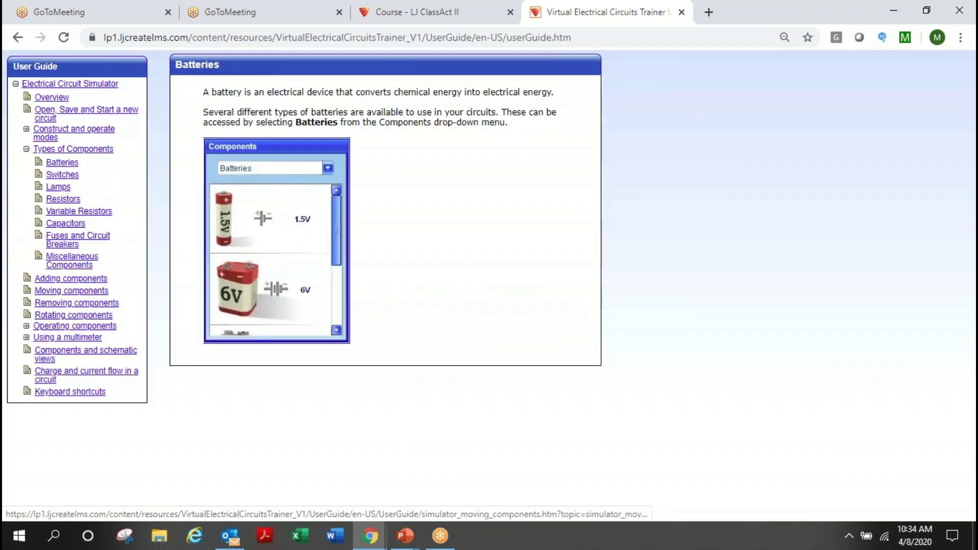
pyautogui.click(66, 279)
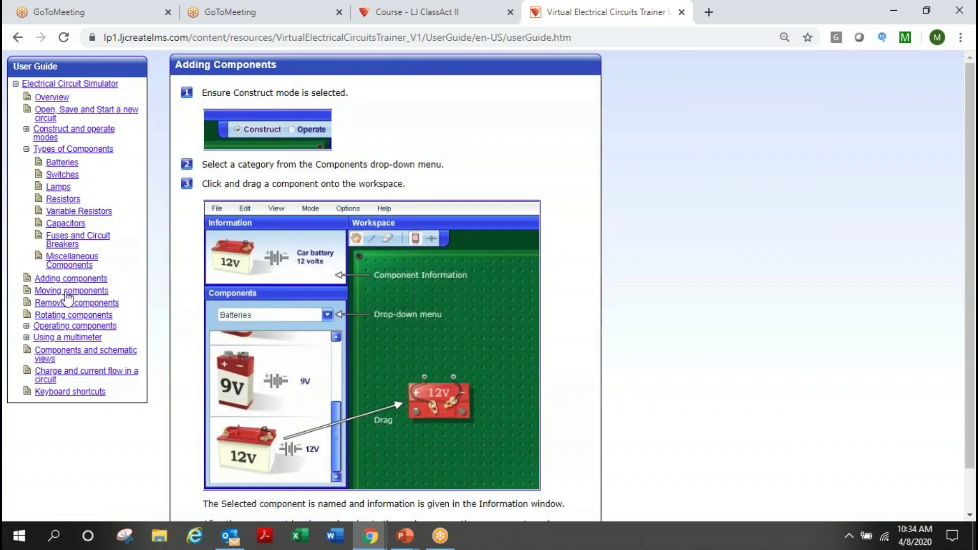
pyautogui.click(67, 294)
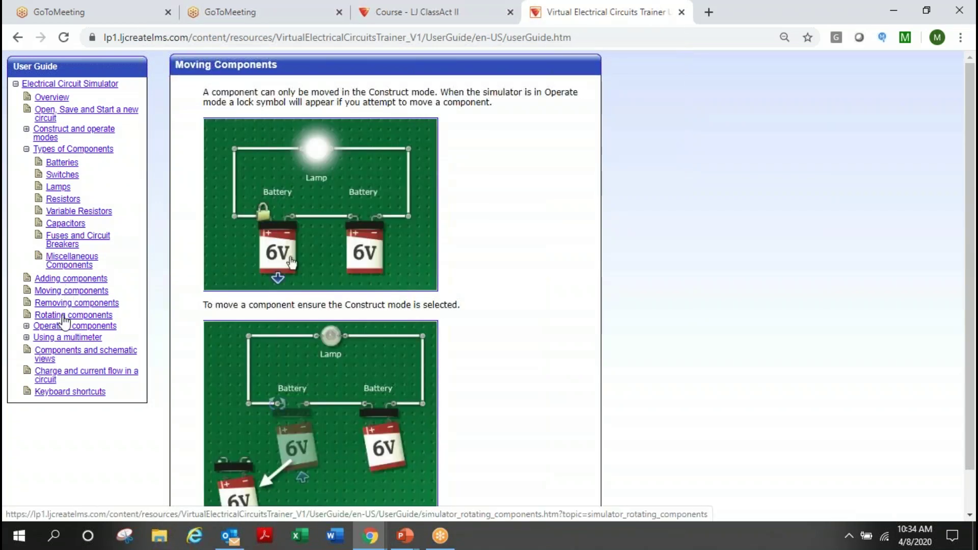
pyautogui.click(60, 316)
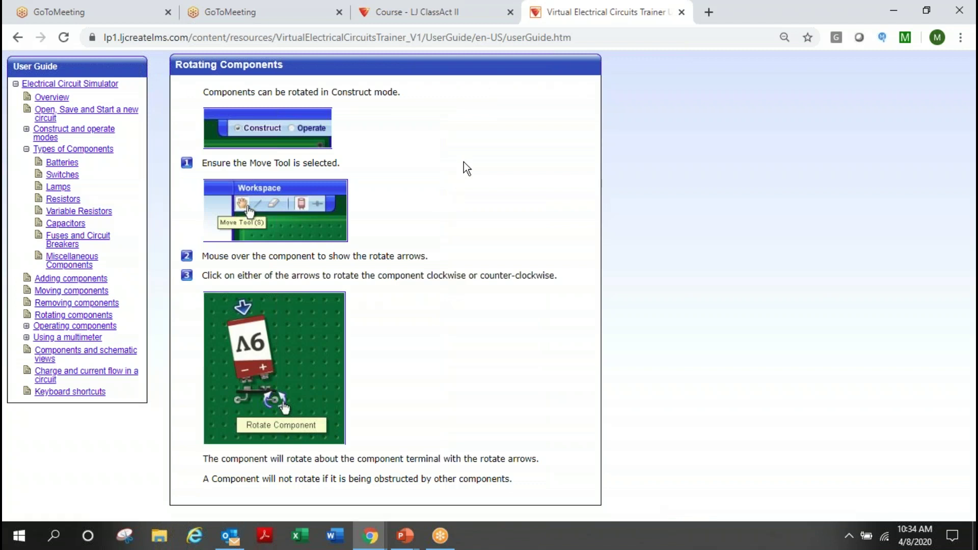
# Collapse the contents tree, go back to Moving Components, and close the user guide tab.
pyautogui.click(16, 84)
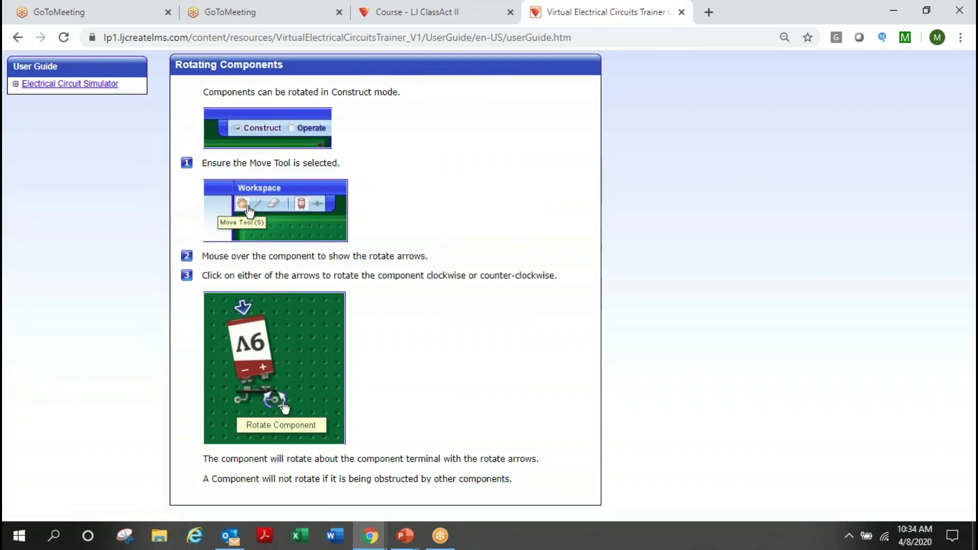
pyautogui.click(17, 38)
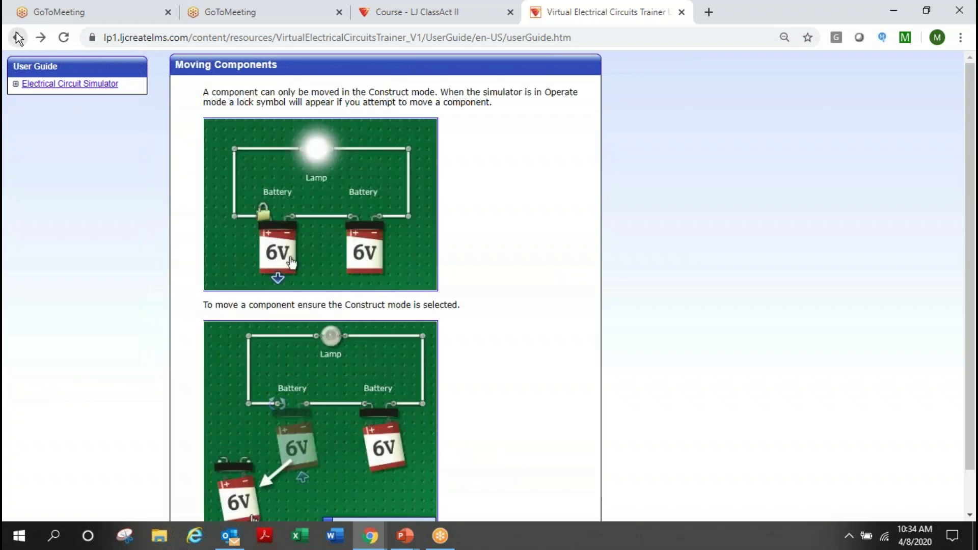
pyautogui.click(682, 12)
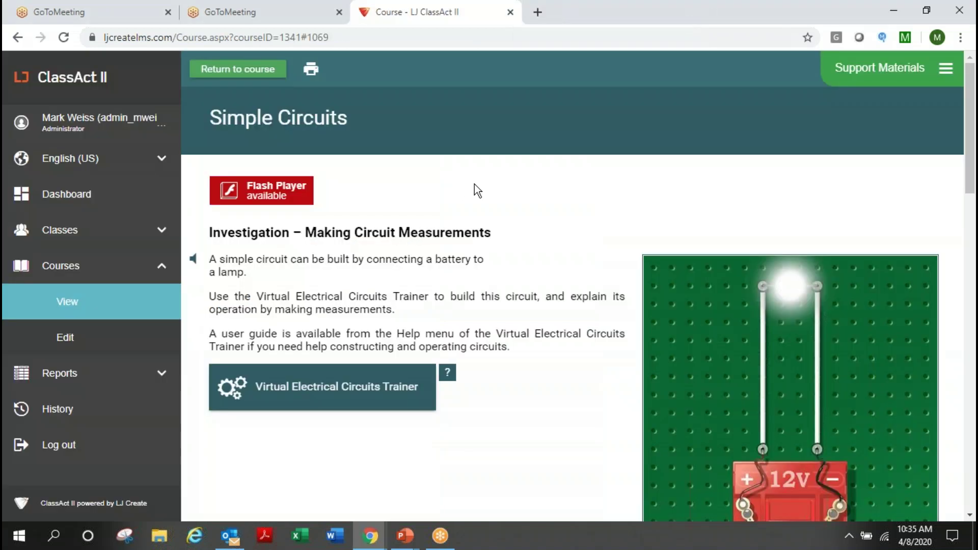
# Return to the lesson list and search the course selector for 'STEM1'.
pyautogui.click(253, 77)
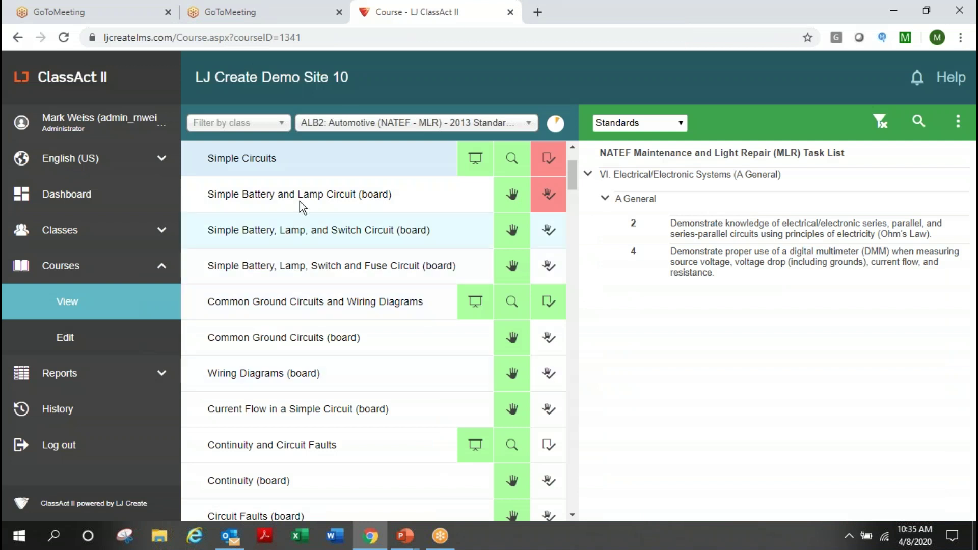
pyautogui.click(526, 128)
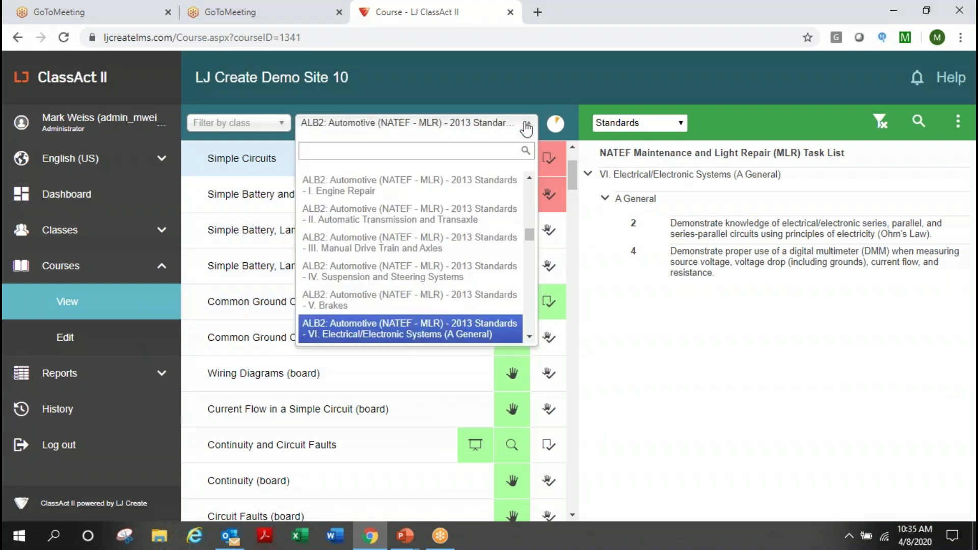
pyautogui.click(595, 365)
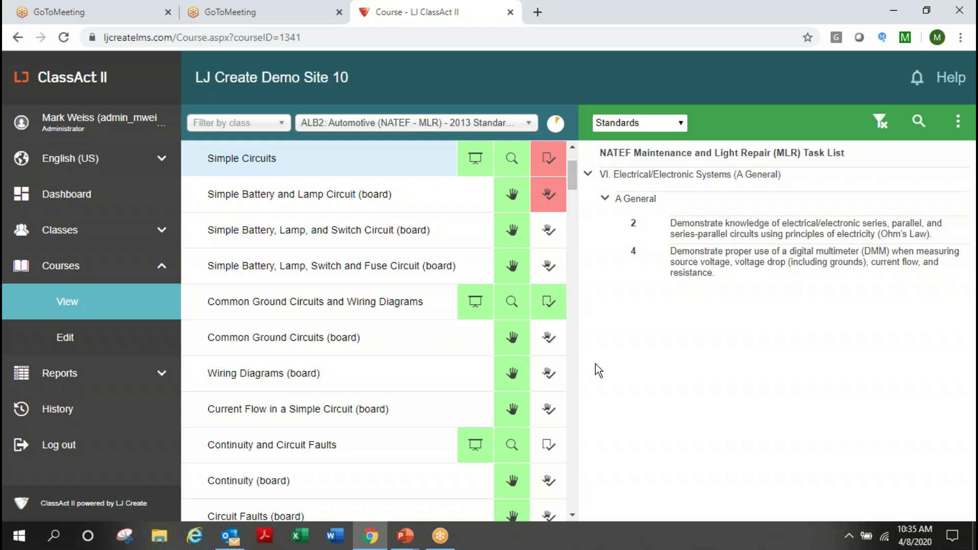
pyautogui.click(529, 124)
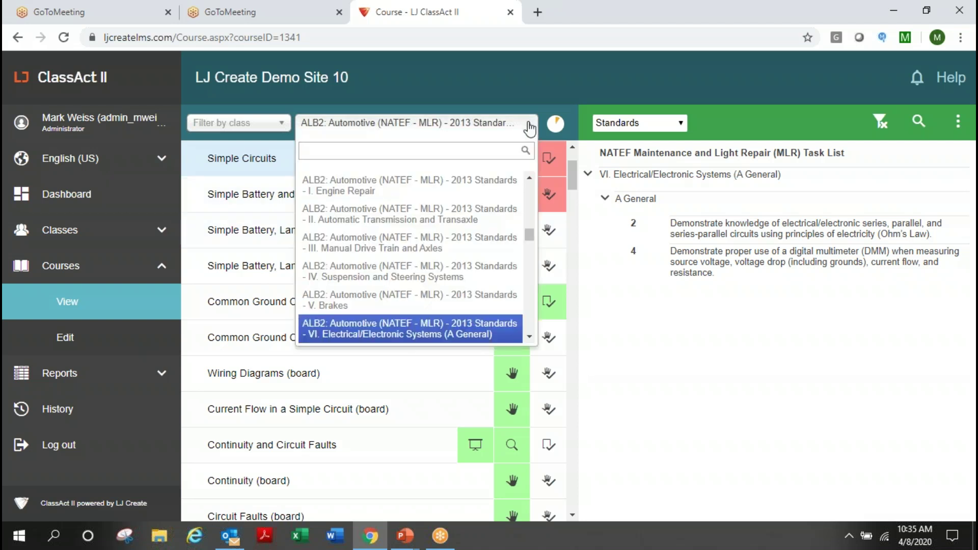
pyautogui.write('STEM')
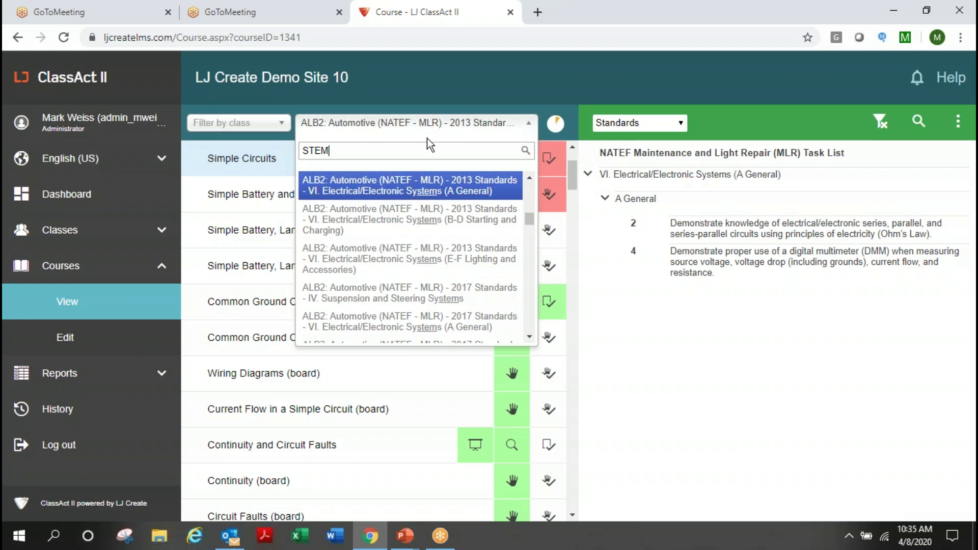
pyautogui.write('1')
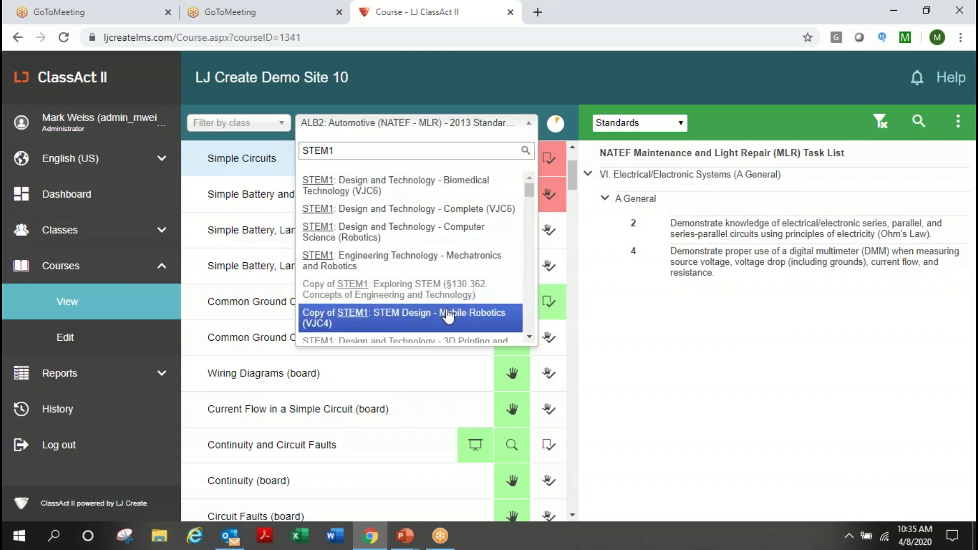
# Select 'STEM1: Design and Technology - Energy in Buildings (VJC6)', keeping Supporting work in the side panel.
pyautogui.scroll(-5, 448, 316)
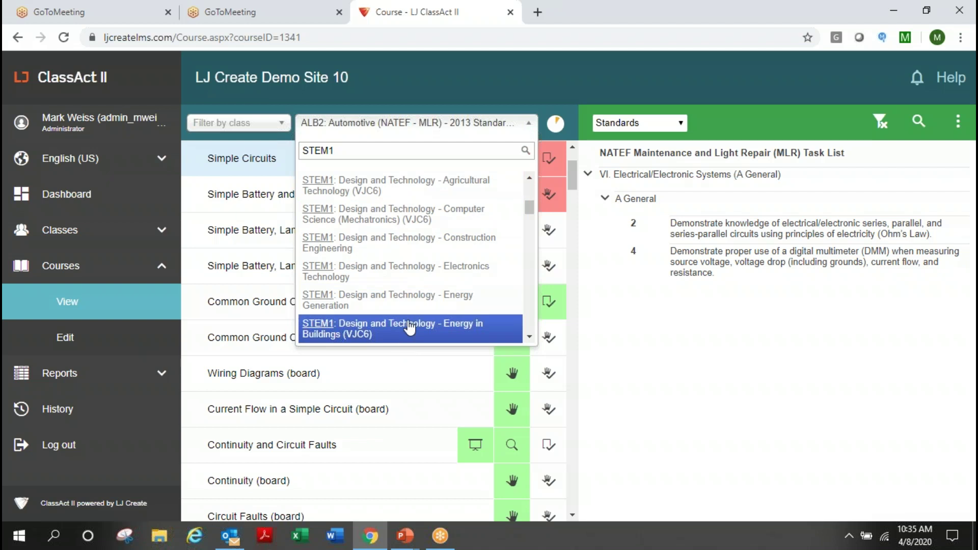
pyautogui.click(411, 328)
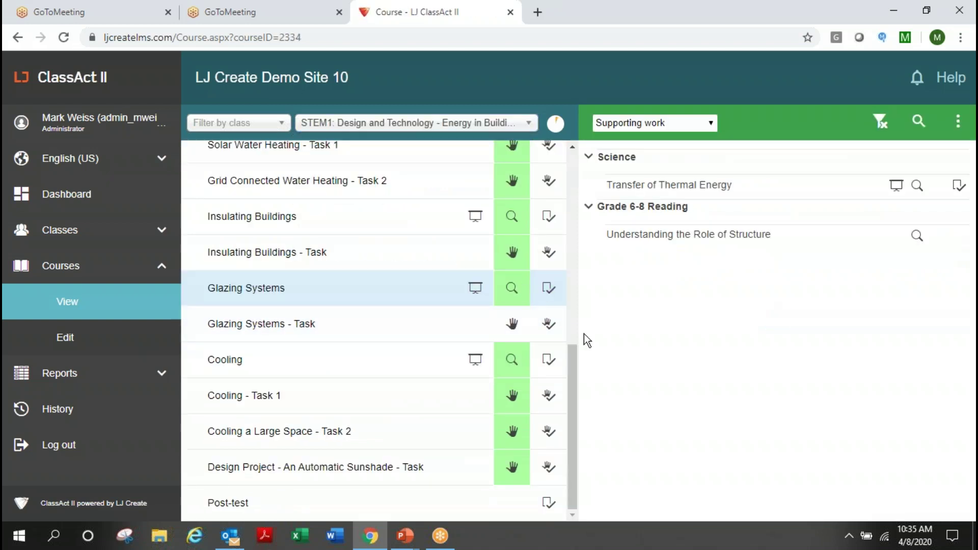
pyautogui.click(711, 124)
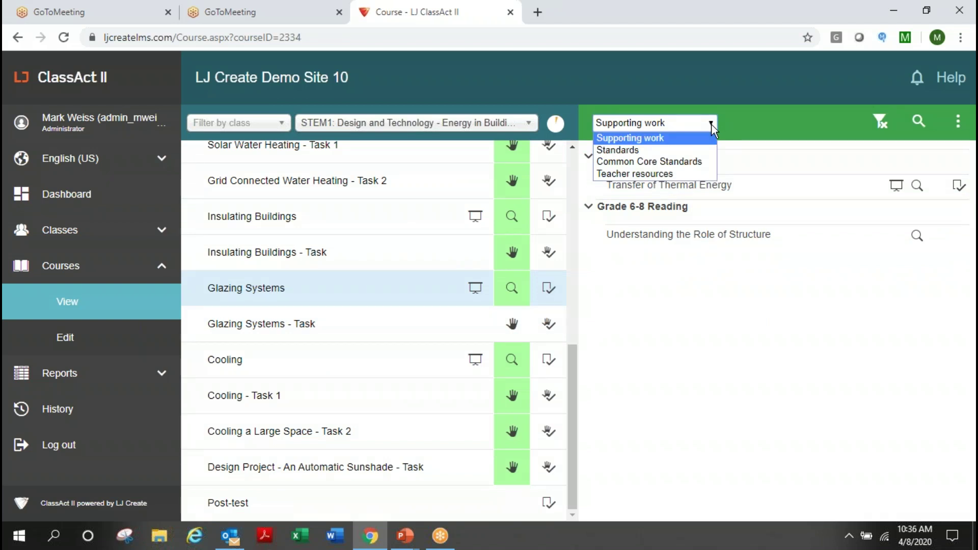
pyautogui.click(713, 130)
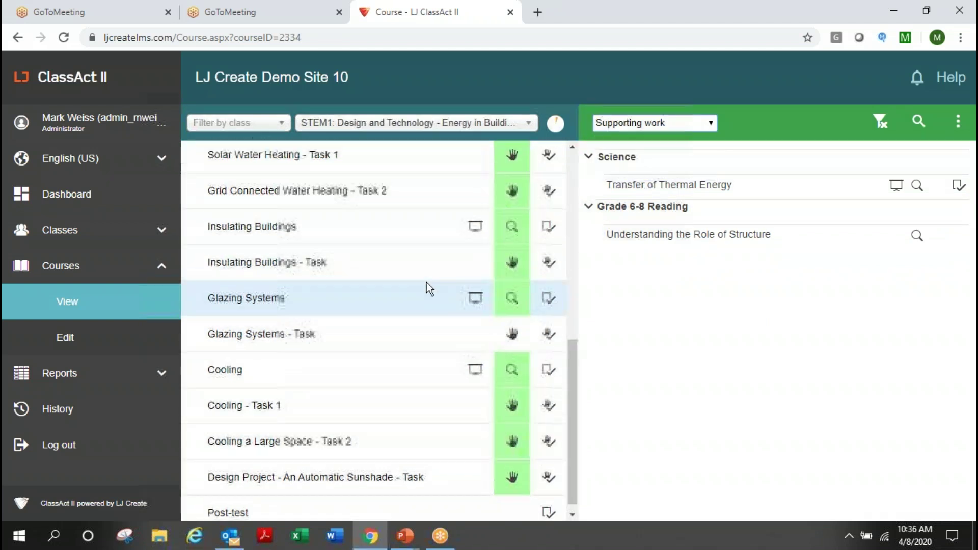
pyautogui.scroll(5, 426, 282)
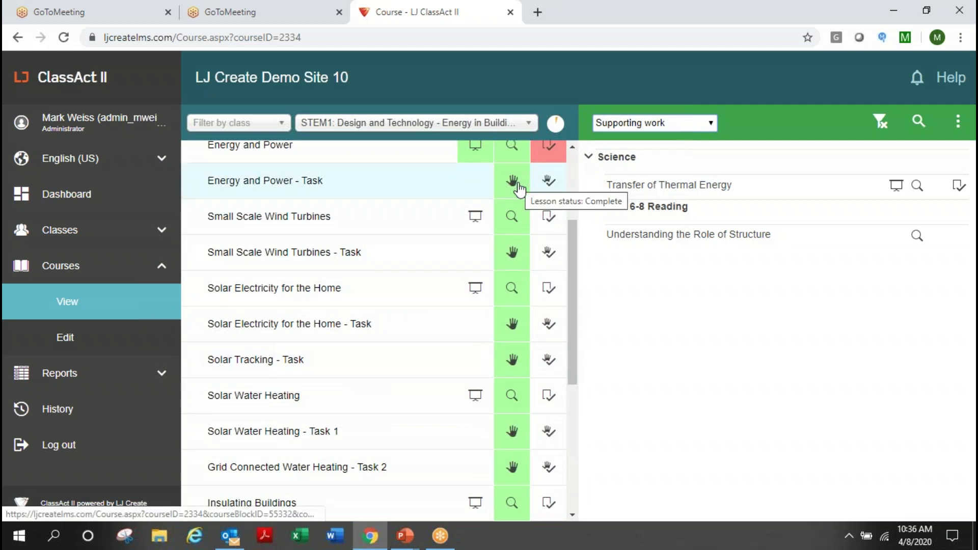
pyautogui.click(516, 185)
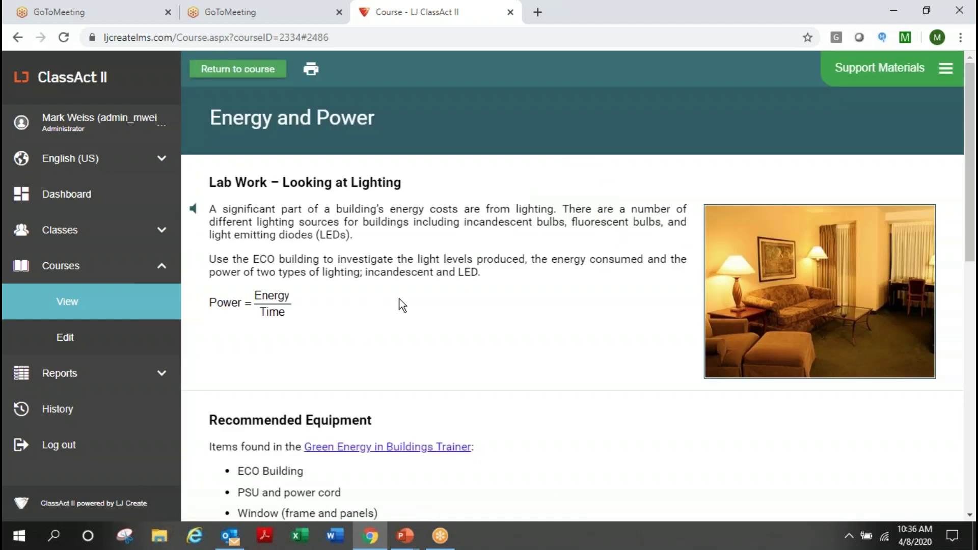
pyautogui.scroll(-5, 402, 306)
pyautogui.scroll(-5, 403, 306)
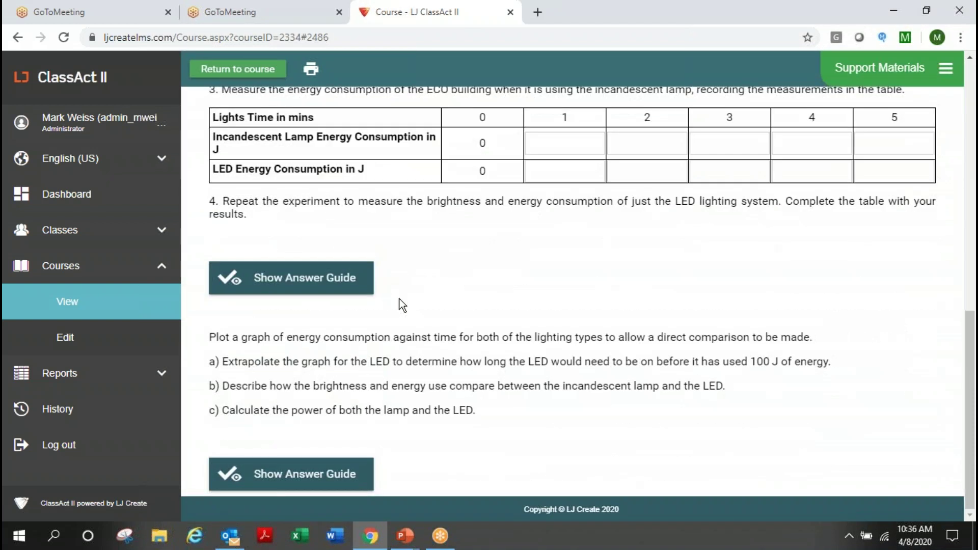
pyautogui.scroll(10, 395, 280)
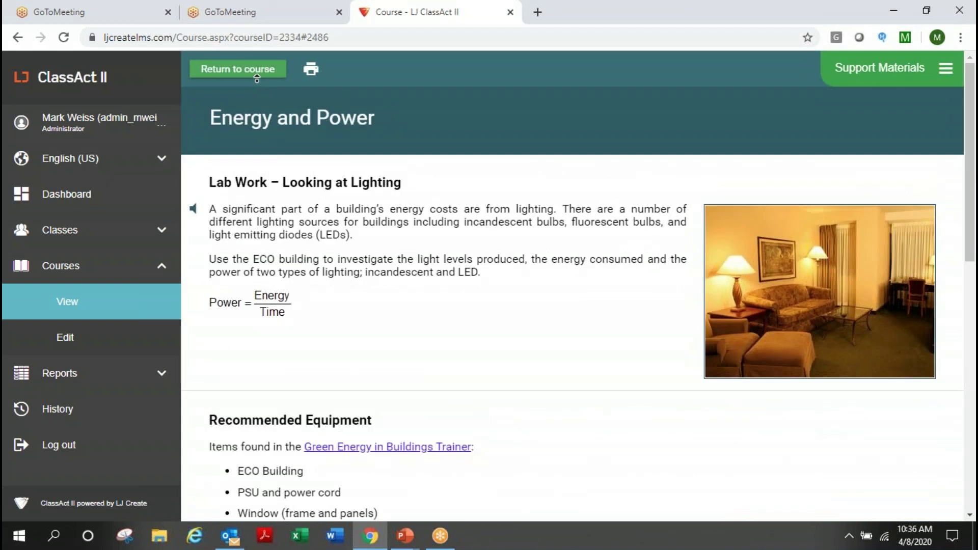
pyautogui.click(224, 75)
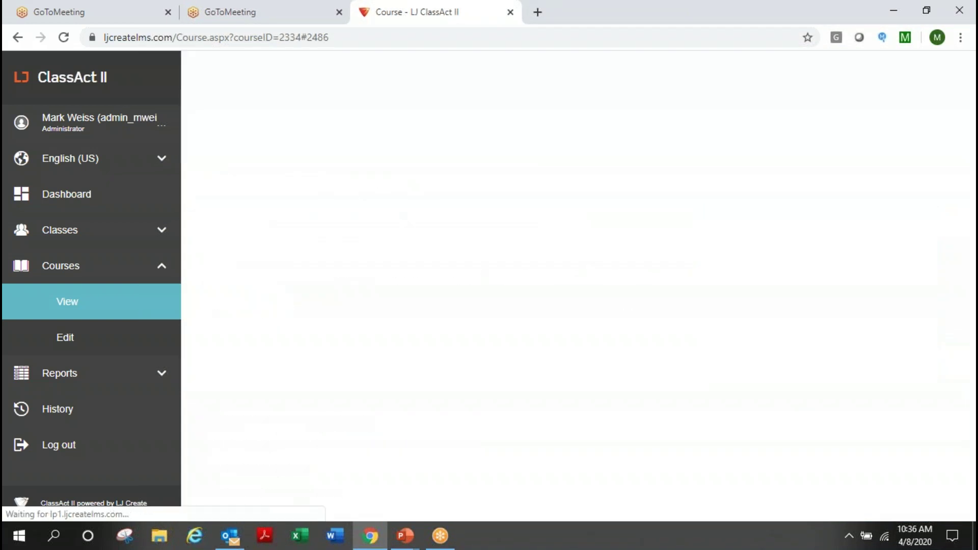
pyautogui.scroll(-6, 387, 359)
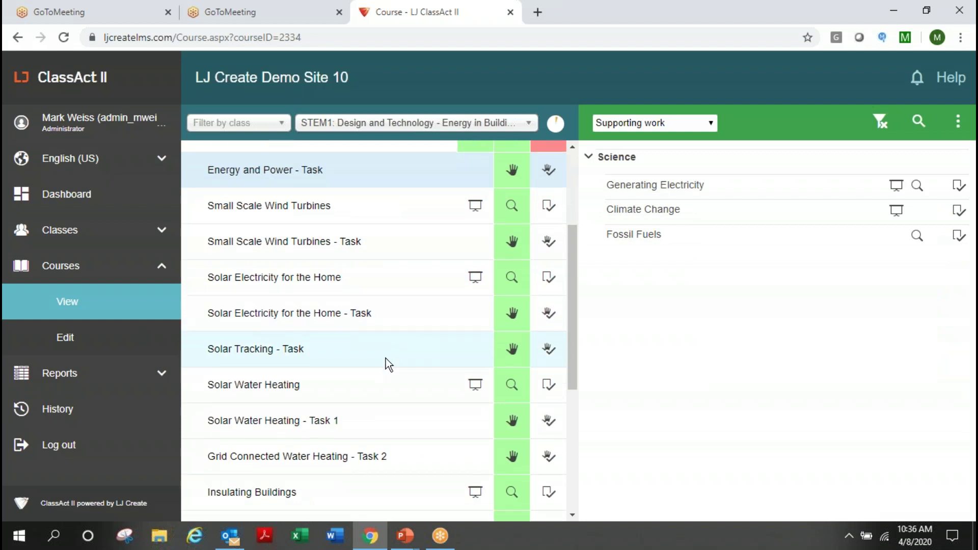
pyautogui.click(529, 127)
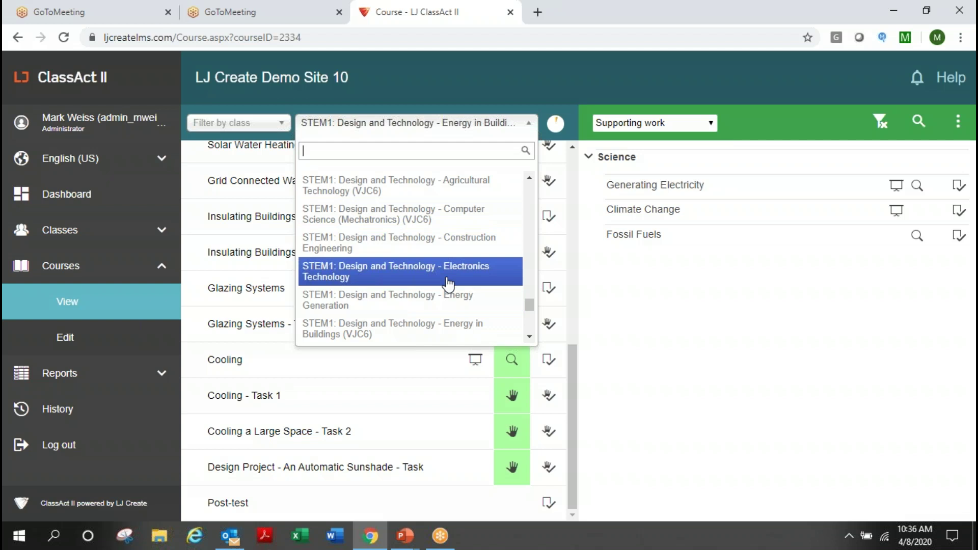
# Switch to 'STEM1: Design and Technology - Mobile Robotics (VJC6)' and open the Sensors for Mobile Robots task.
pyautogui.scroll(-1, 448, 284)
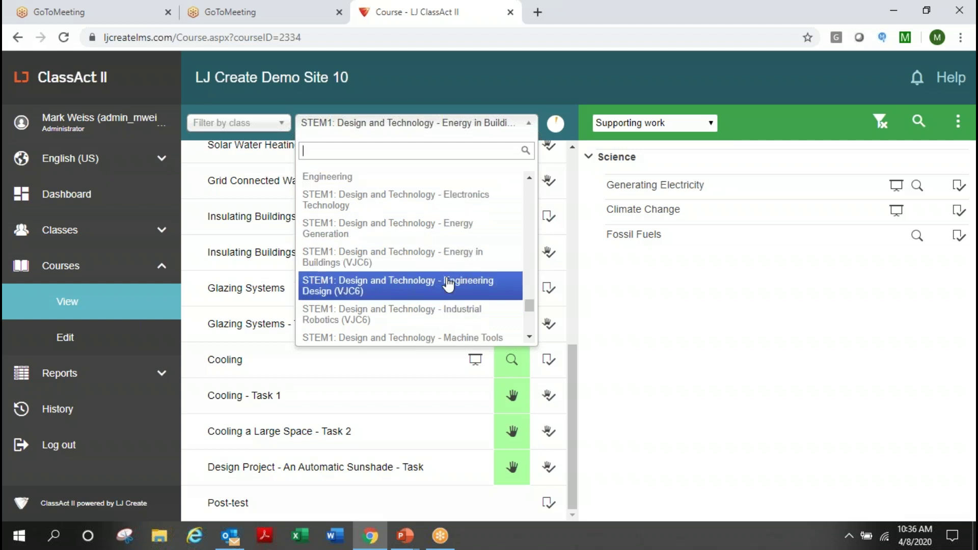
pyautogui.scroll(-2, 449, 284)
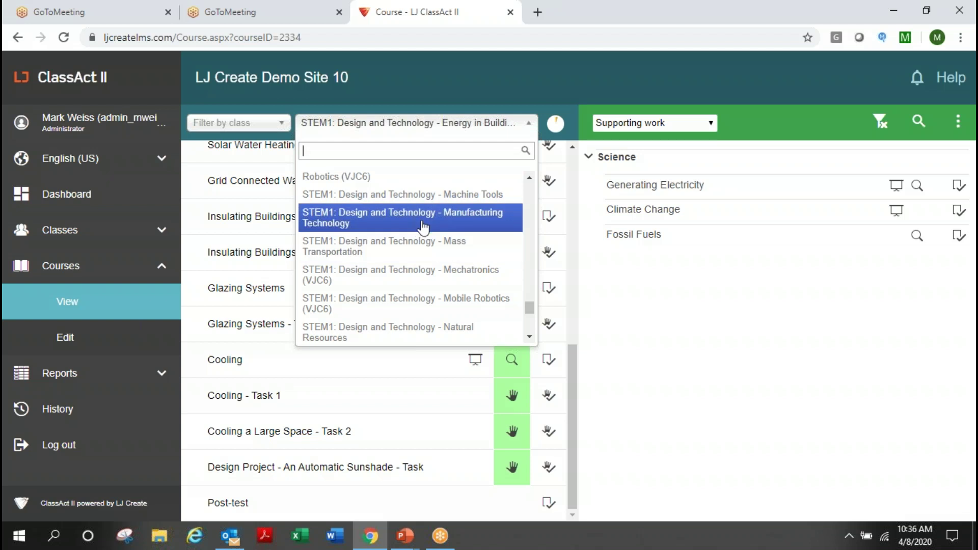
pyautogui.click(426, 304)
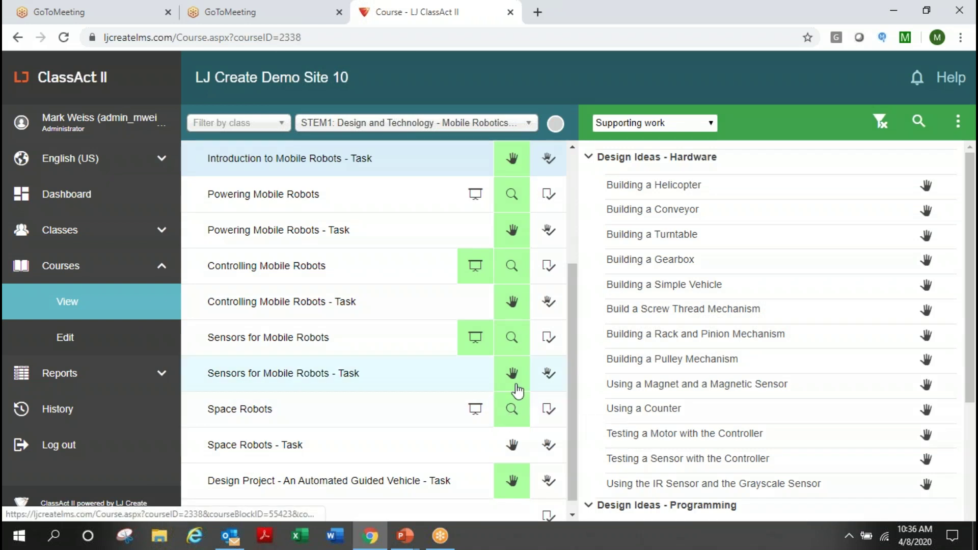
pyautogui.click(516, 384)
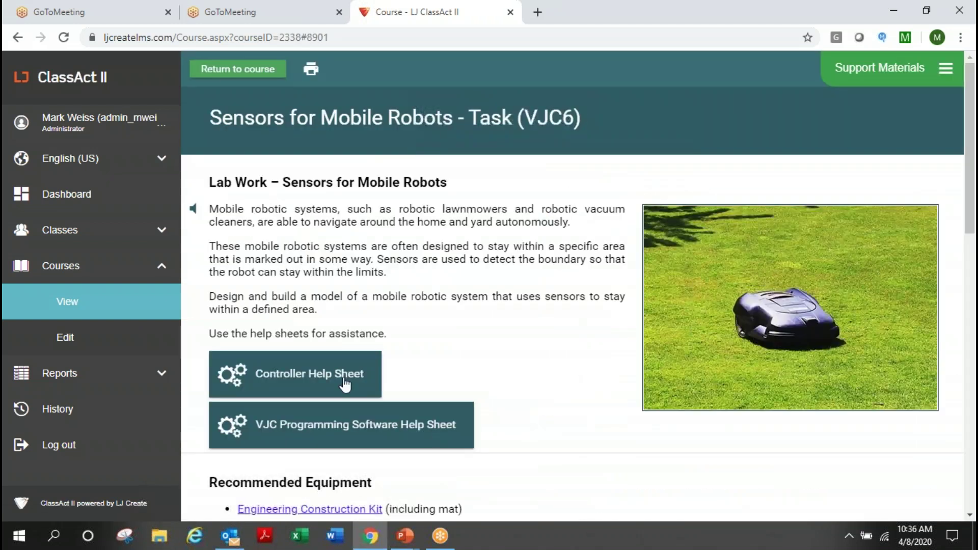
# Open the Controller Help Sheet and expand its Powering the Controller section.
pyautogui.scroll(-2, 448, 330)
pyautogui.scroll(2, 447, 330)
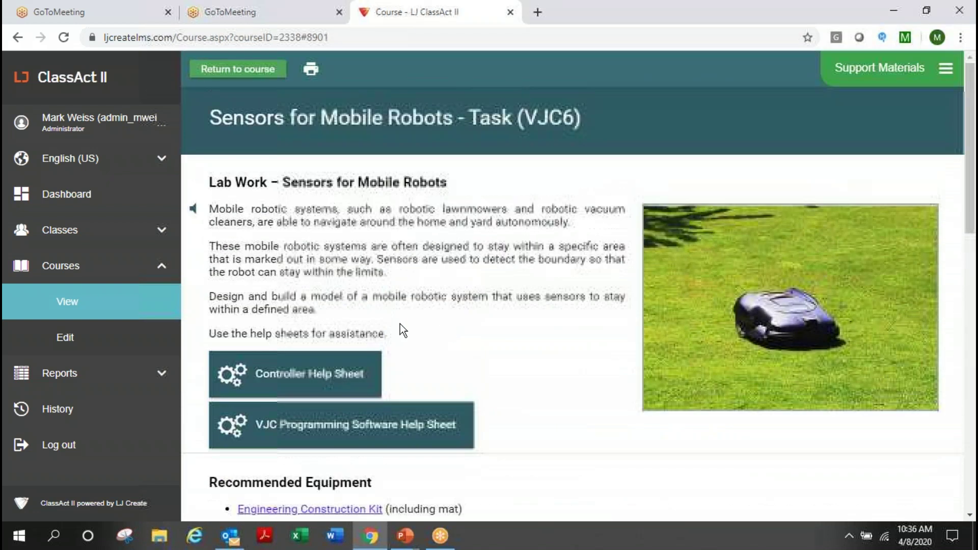
pyautogui.click(308, 382)
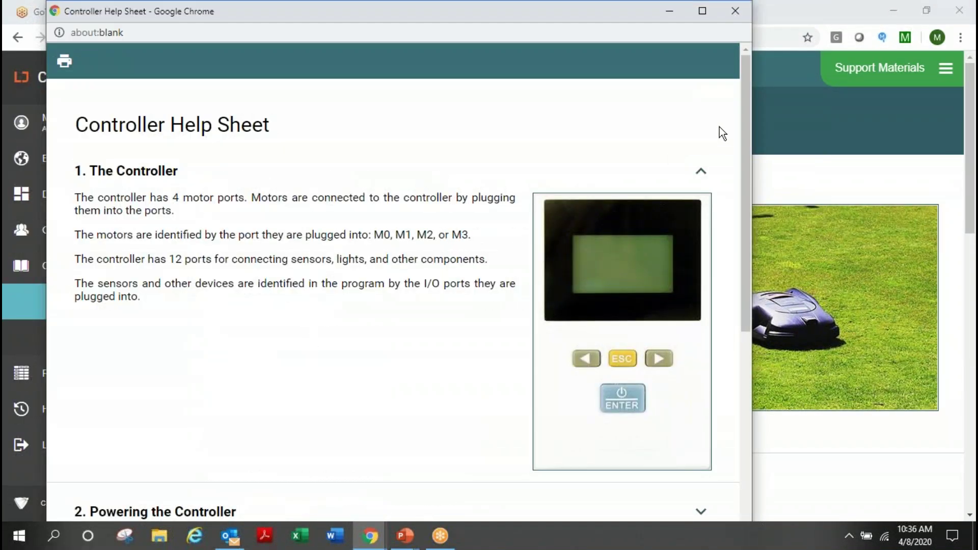
pyautogui.moveTo(742, 118); pyautogui.dragTo(715, 257)
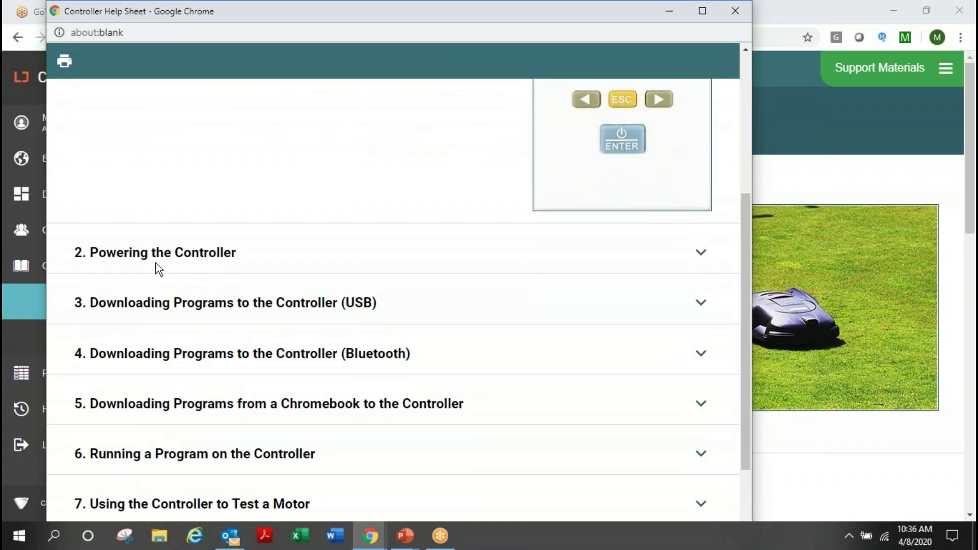
pyautogui.click(691, 254)
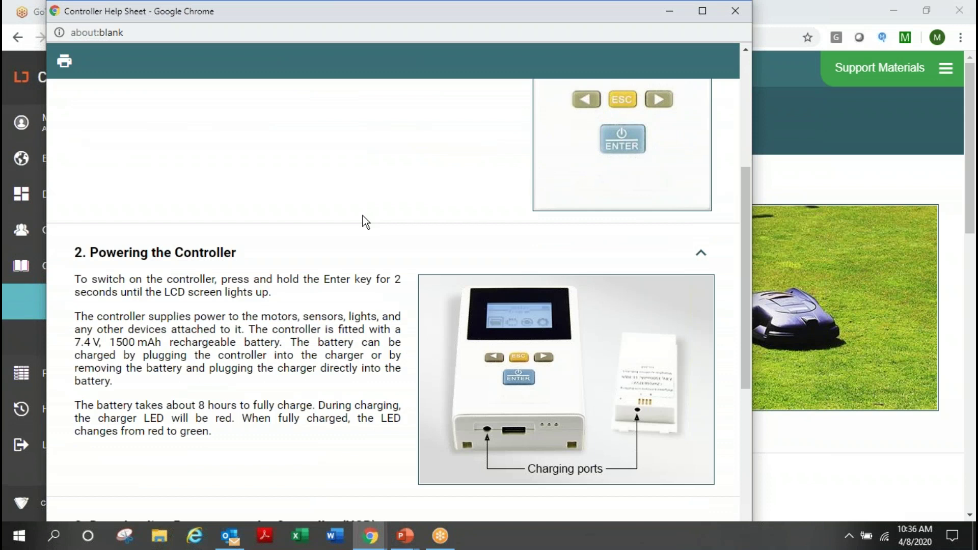
# Expand the USB download and motor-testing sections, close the sheet, and open the VJC Programming Software Help Sheet.
pyautogui.scroll(-5, 363, 215)
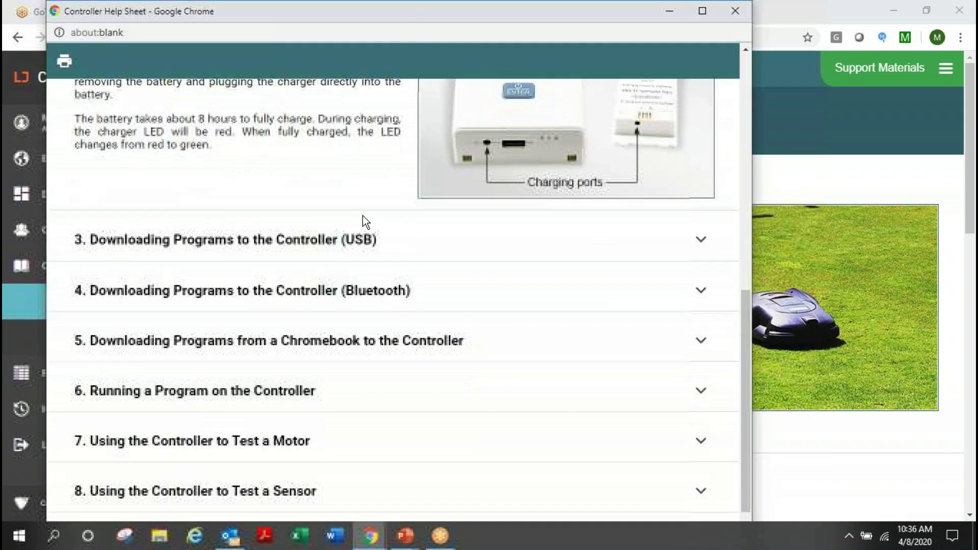
pyautogui.click(698, 249)
pyautogui.scroll(-8, 247, 225)
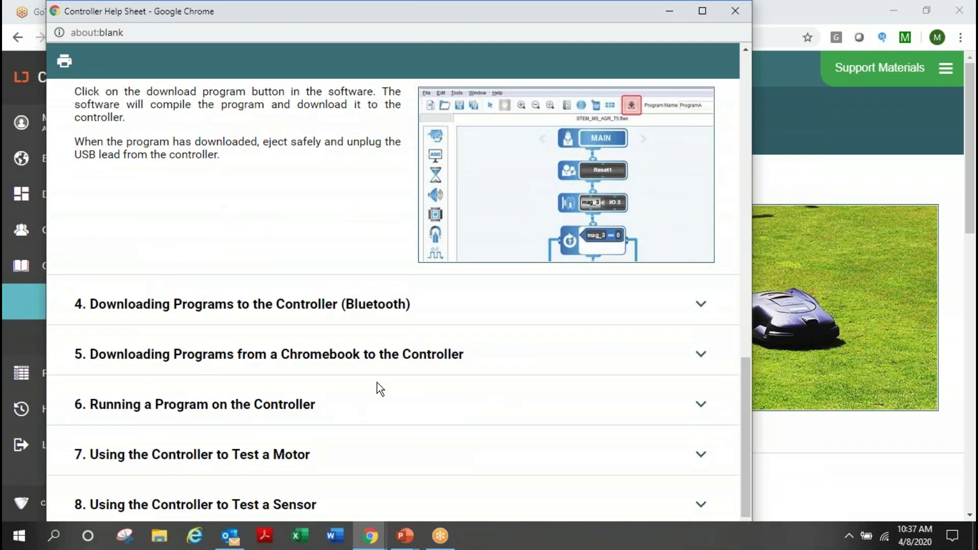
pyautogui.scroll(-2, 377, 383)
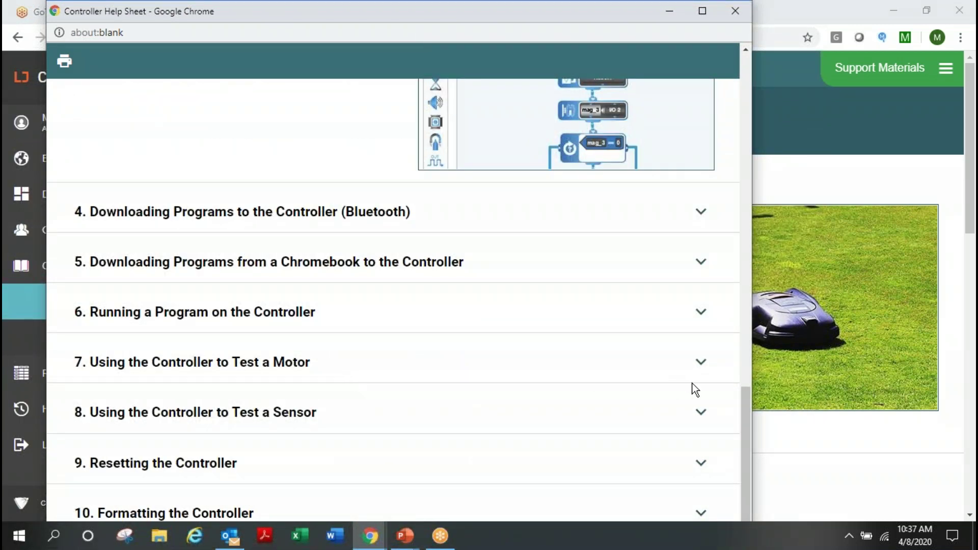
pyautogui.click(699, 370)
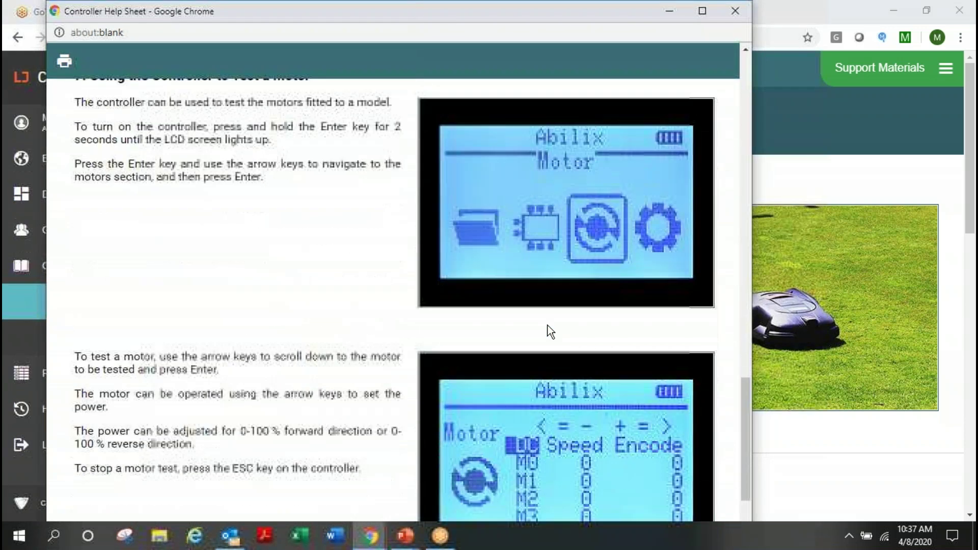
pyautogui.click(728, 18)
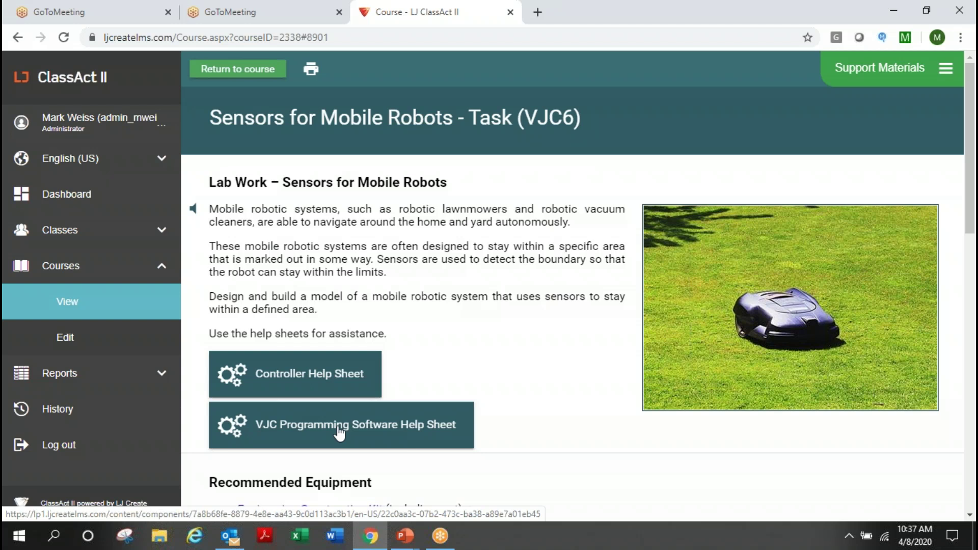
pyautogui.click(339, 431)
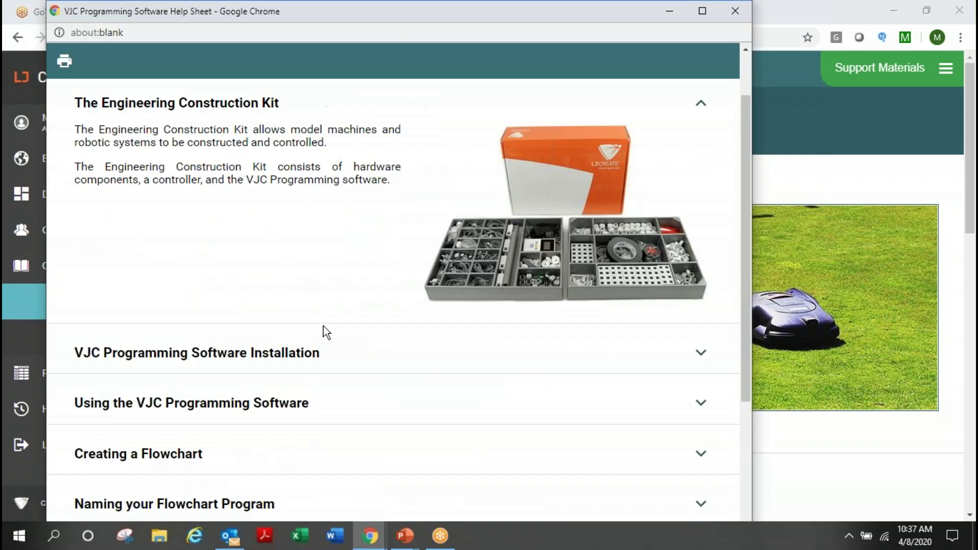
pyautogui.scroll(-4, 325, 332)
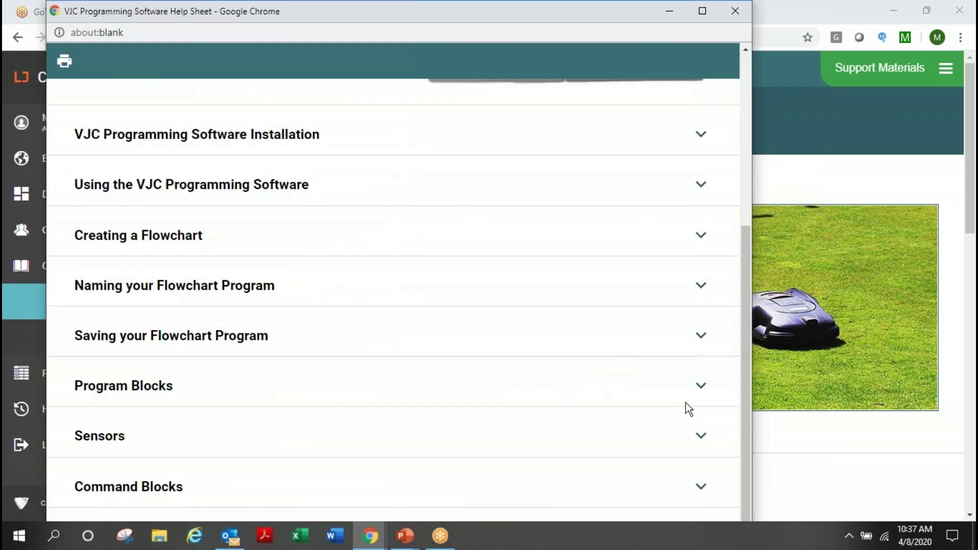
pyautogui.click(701, 337)
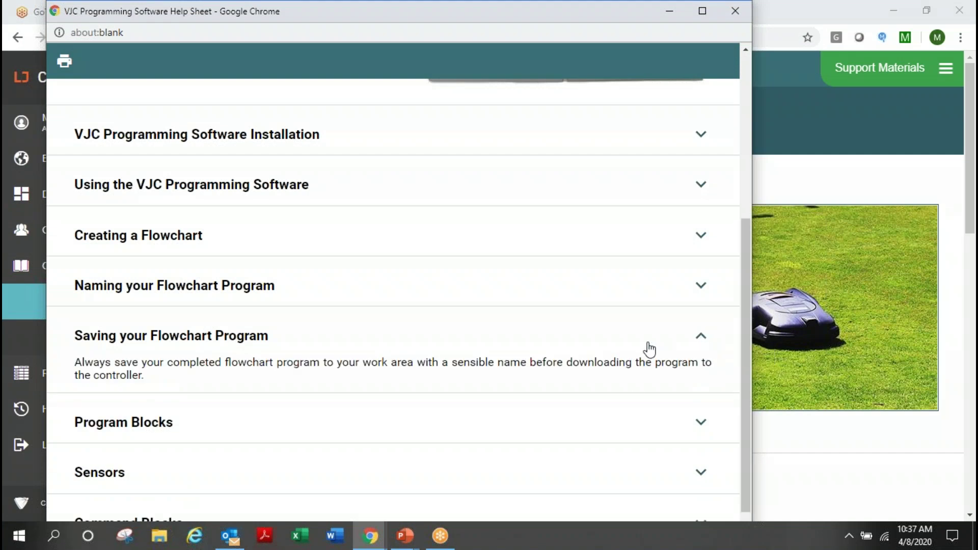
pyautogui.click(703, 426)
pyautogui.scroll(-4, 644, 397)
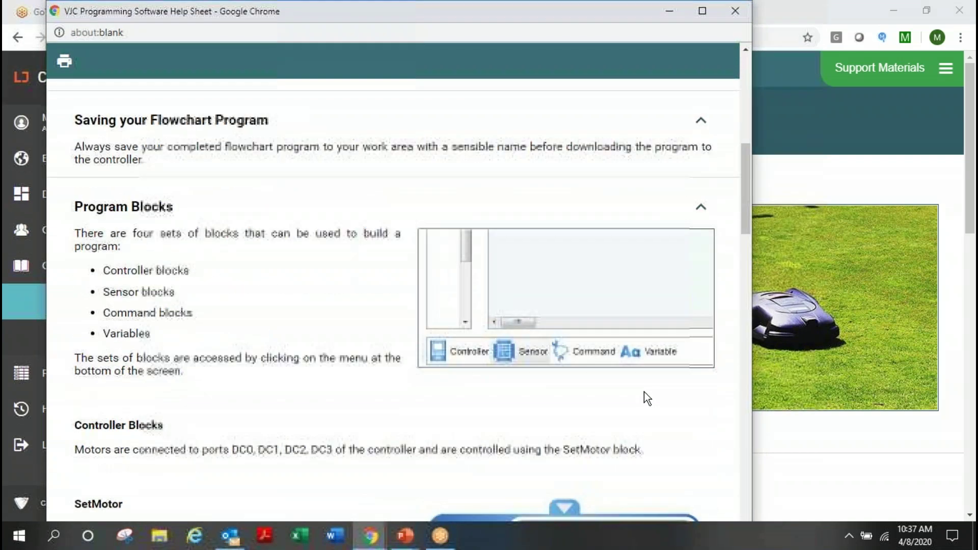
pyautogui.scroll(-3, 644, 393)
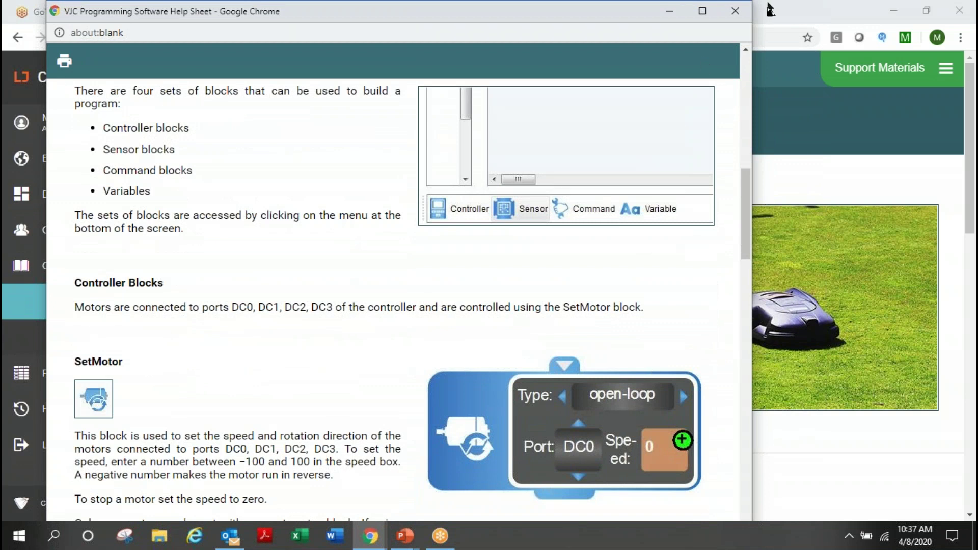
pyautogui.click(735, 10)
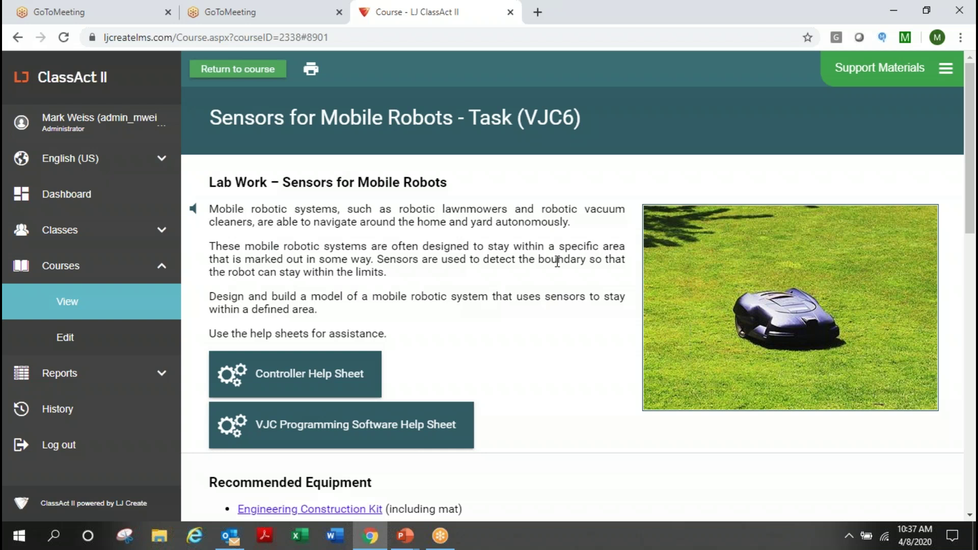
# Return from the sensors task to the Mobile Robotics course overview.
pyautogui.click(240, 70)
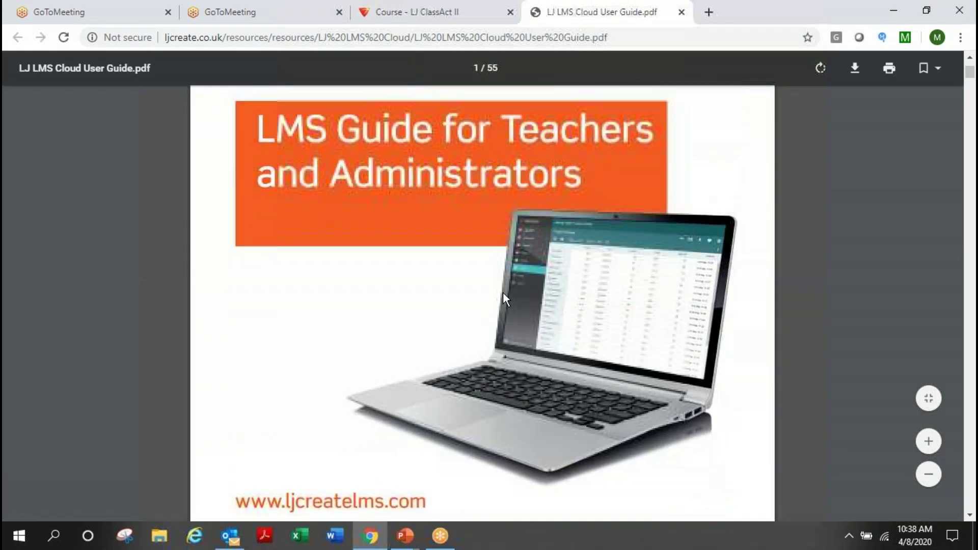
# Jump from the LMS guide's contents to the ERIK lessons page, read page 7, then close the guide.
pyautogui.scroll(-10, 503, 294)
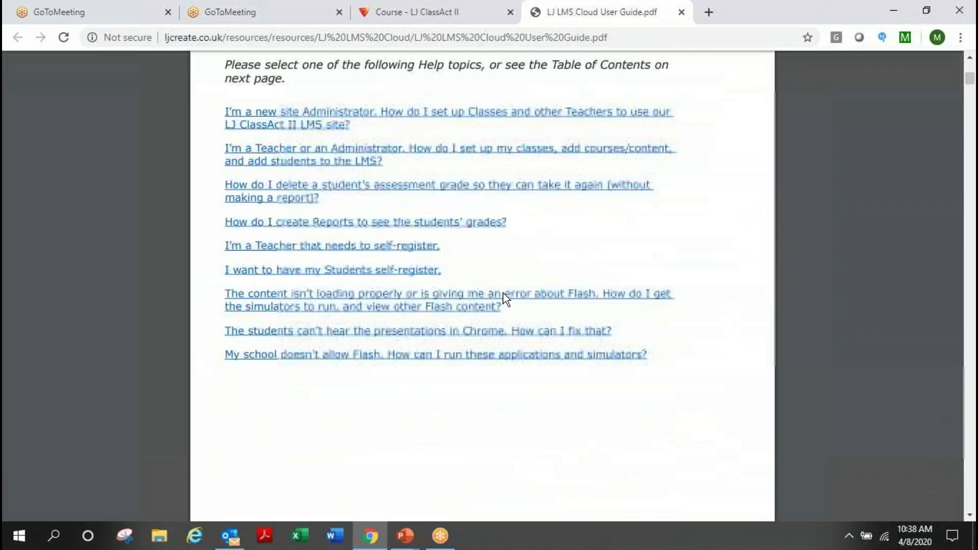
pyautogui.scroll(-10, 503, 298)
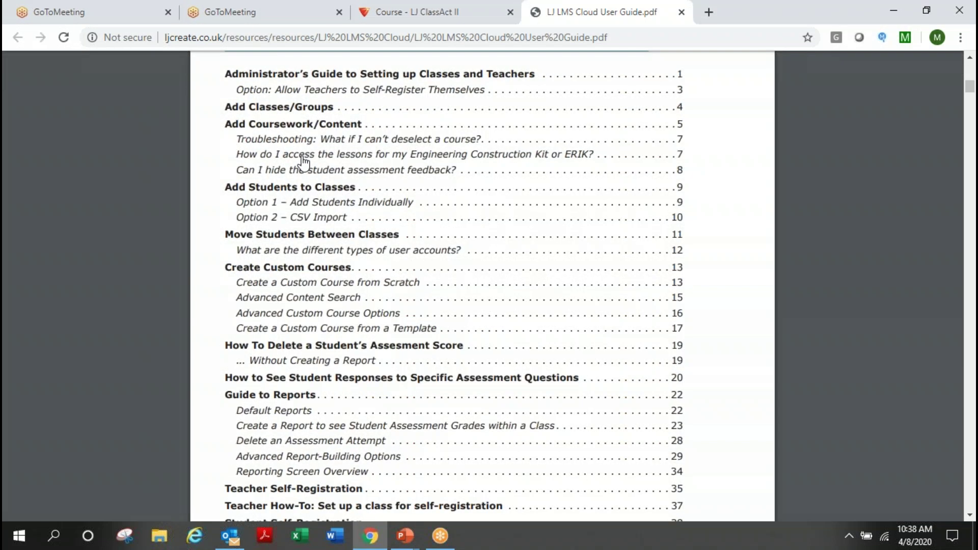
pyautogui.click(302, 157)
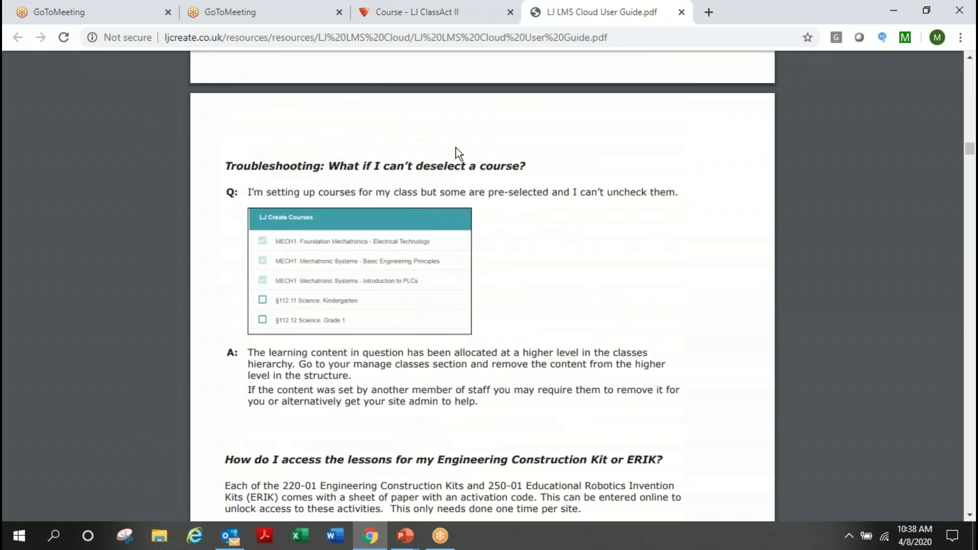
pyautogui.scroll(-5, 623, 232)
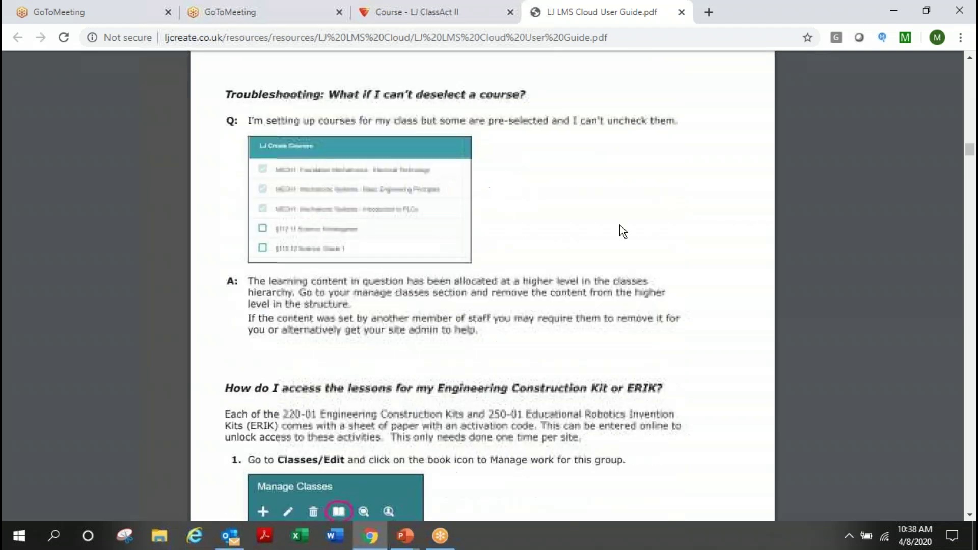
pyautogui.scroll(-2, 622, 231)
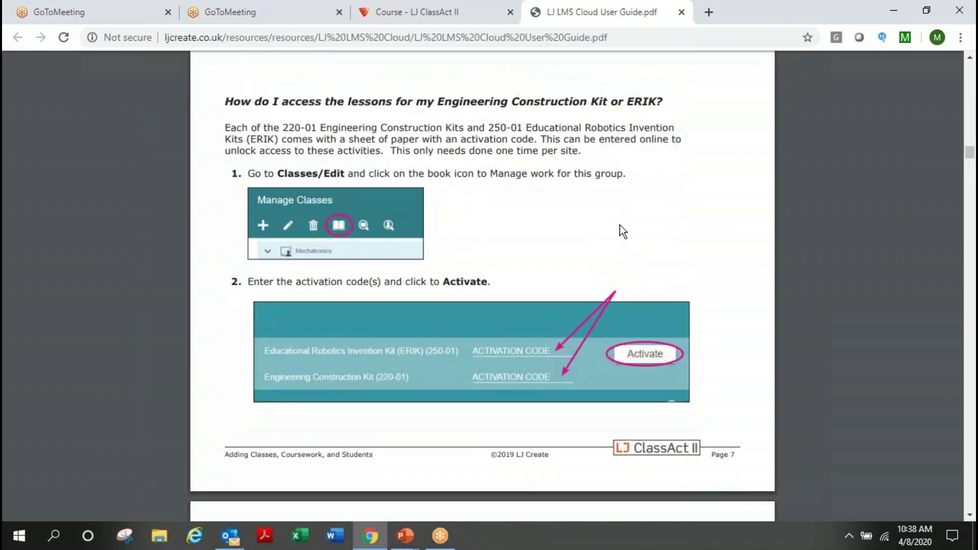
pyautogui.scroll(4, 623, 232)
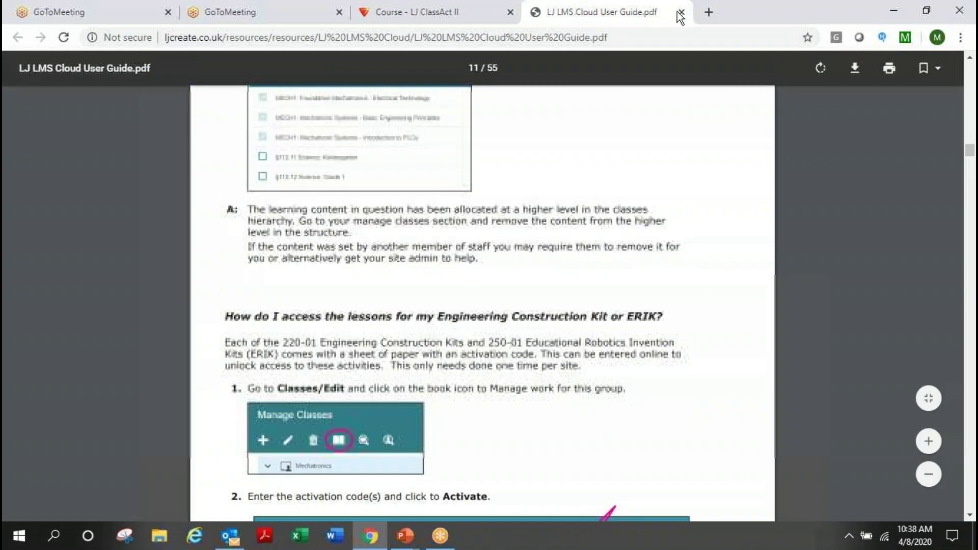
pyautogui.click(681, 12)
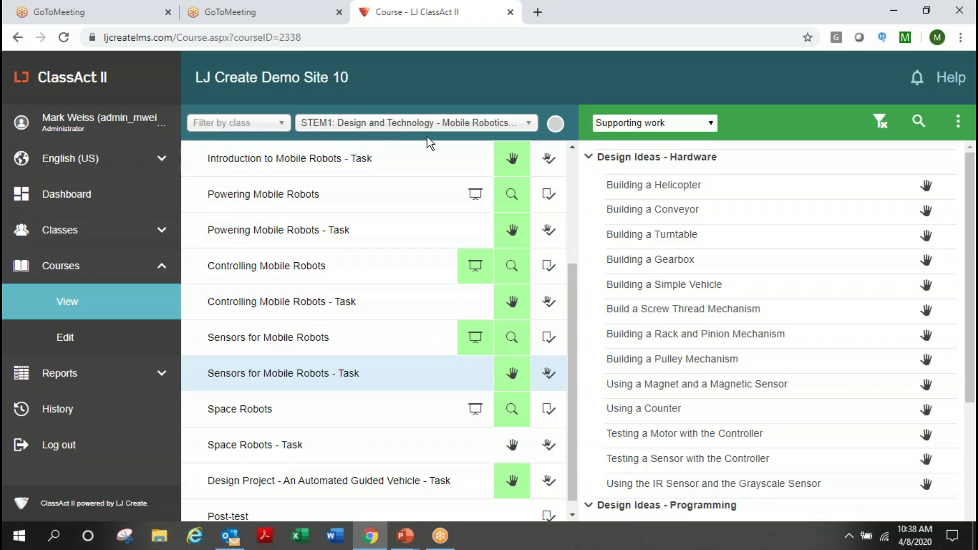
# Switch the side panel to Teacher resources and open the Lesson 1 lesson plan.
pyautogui.click(709, 125)
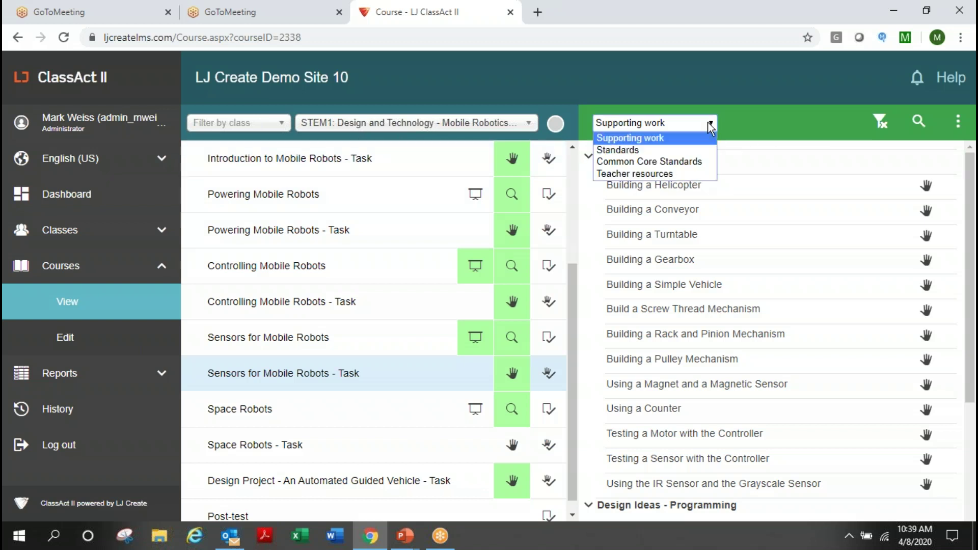
pyautogui.click(706, 170)
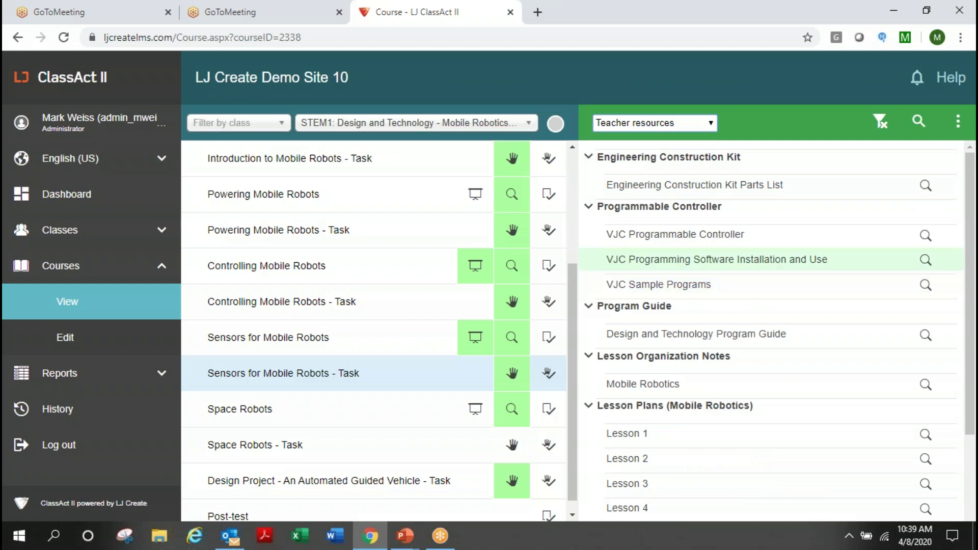
pyautogui.scroll(-3, 748, 367)
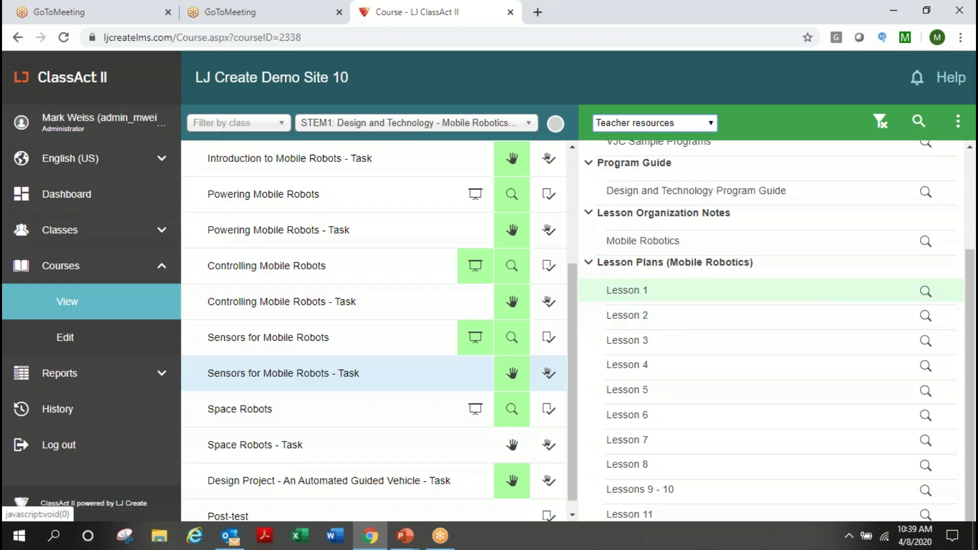
pyautogui.click(925, 291)
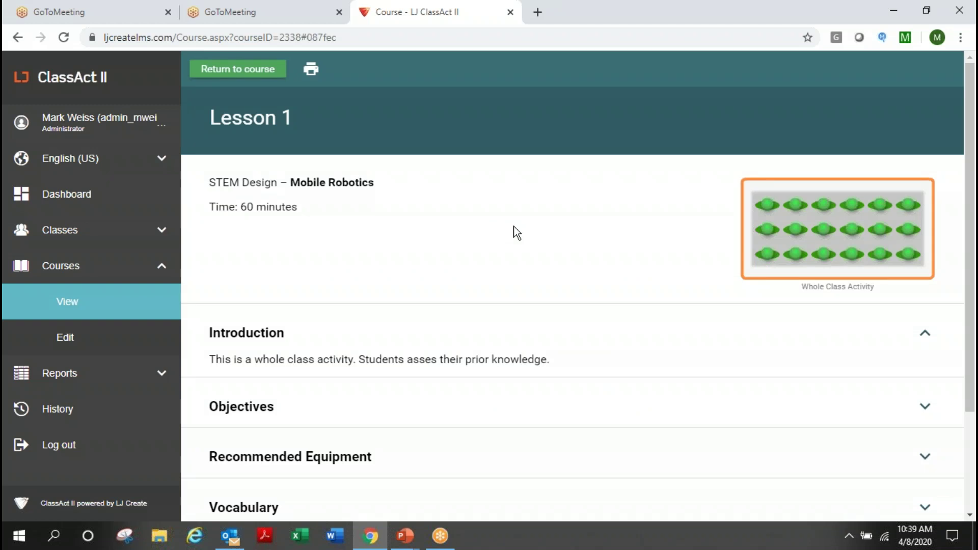
# Expand the Lesson 1 plan's Objectives and Recommended Equipment sections.
pyautogui.scroll(-3, 516, 233)
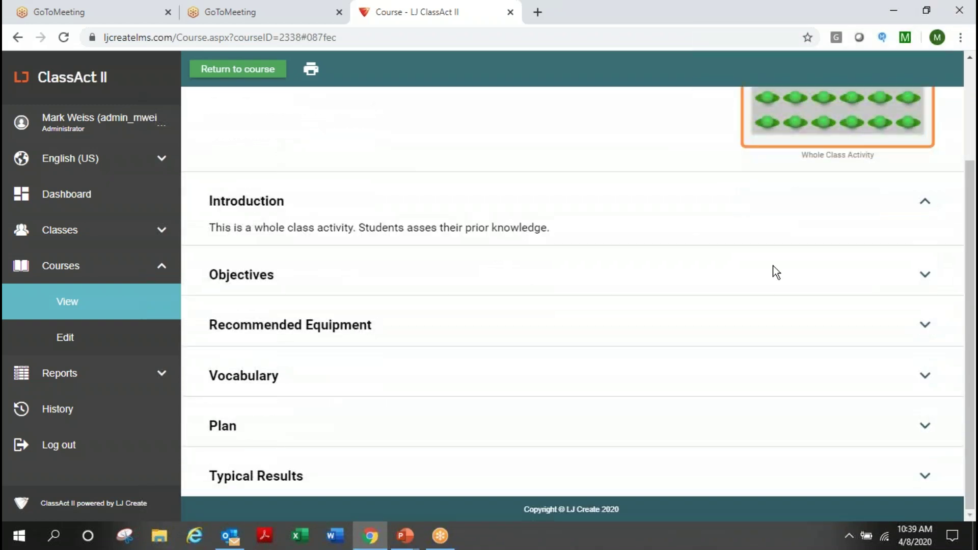
pyautogui.click(924, 278)
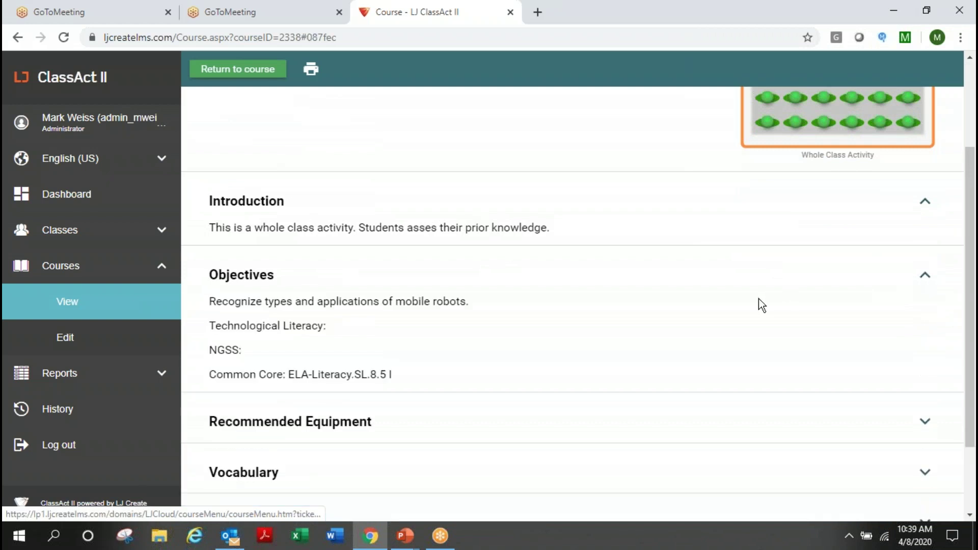
pyautogui.scroll(-2, 759, 305)
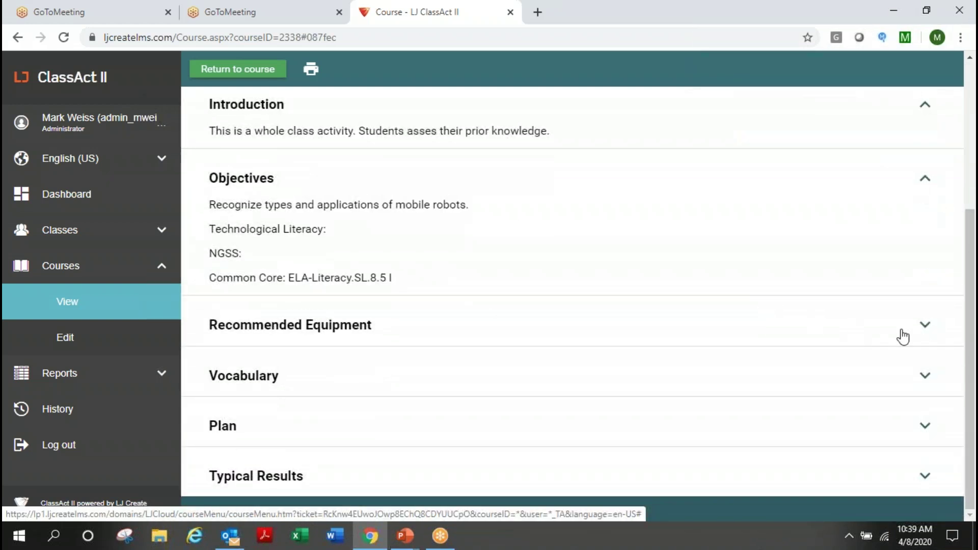
pyautogui.click(922, 331)
pyautogui.scroll(-1, 691, 303)
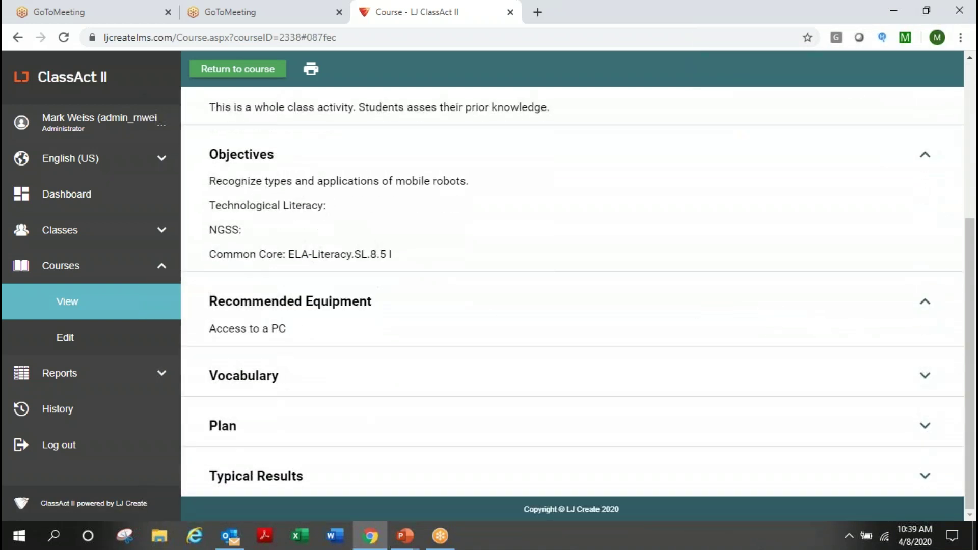
# Expand the Vocabulary, Plan and Typical Results sections, then return to the Mobile Robotics course page.
pyautogui.click(923, 377)
pyautogui.scroll(-1, 762, 342)
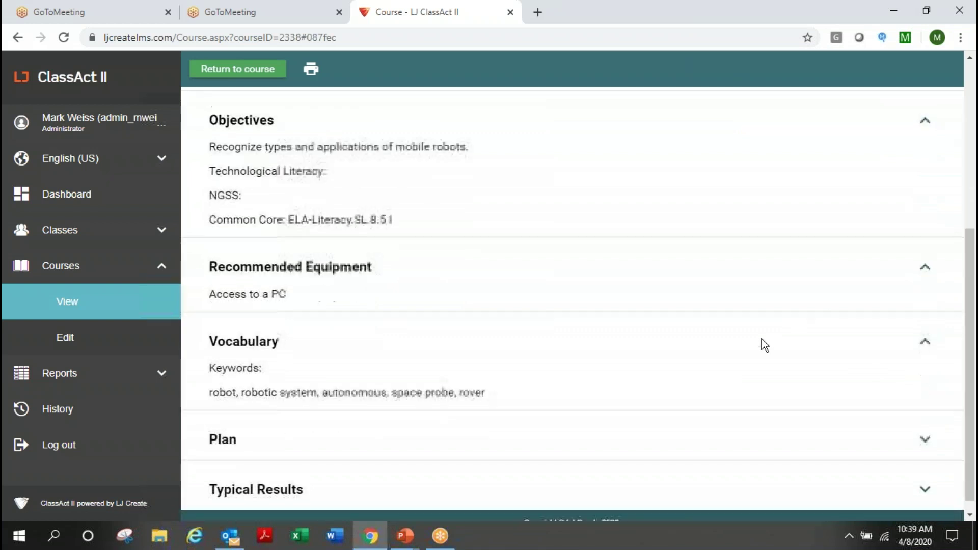
pyautogui.click(923, 426)
pyautogui.scroll(-3, 767, 393)
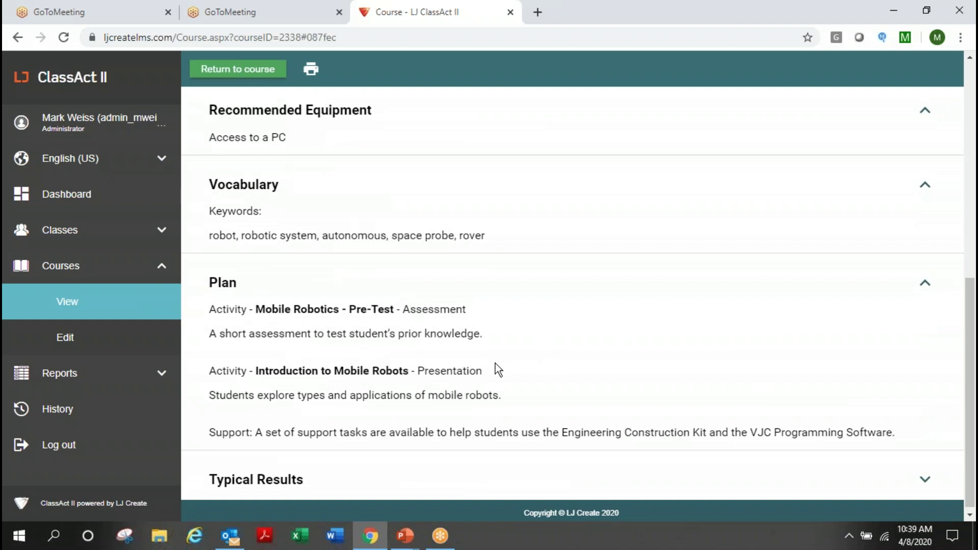
pyautogui.click(925, 481)
pyautogui.scroll(-1, 760, 388)
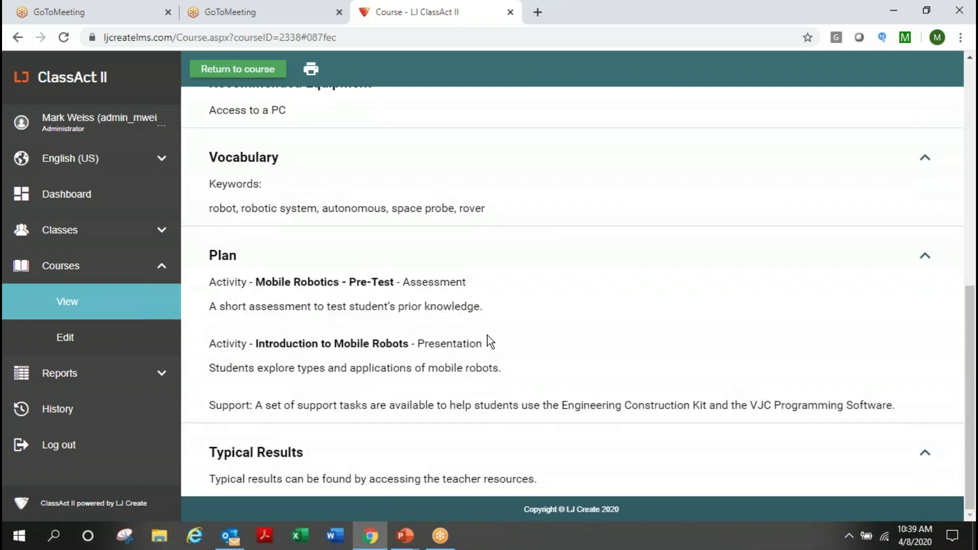
pyautogui.click(262, 71)
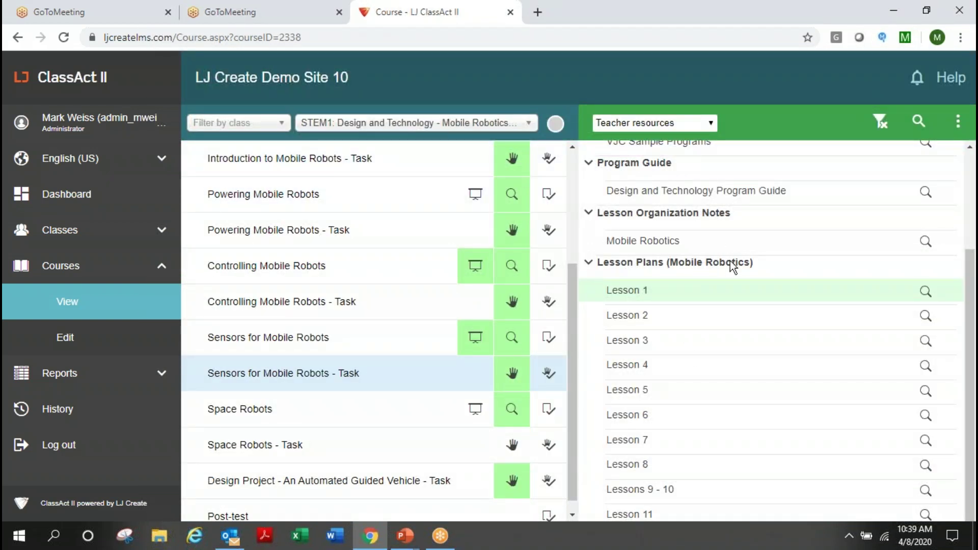
# Open the Design and Technology Program Guide resource page from Teacher resources.
pyautogui.scroll(3, 733, 266)
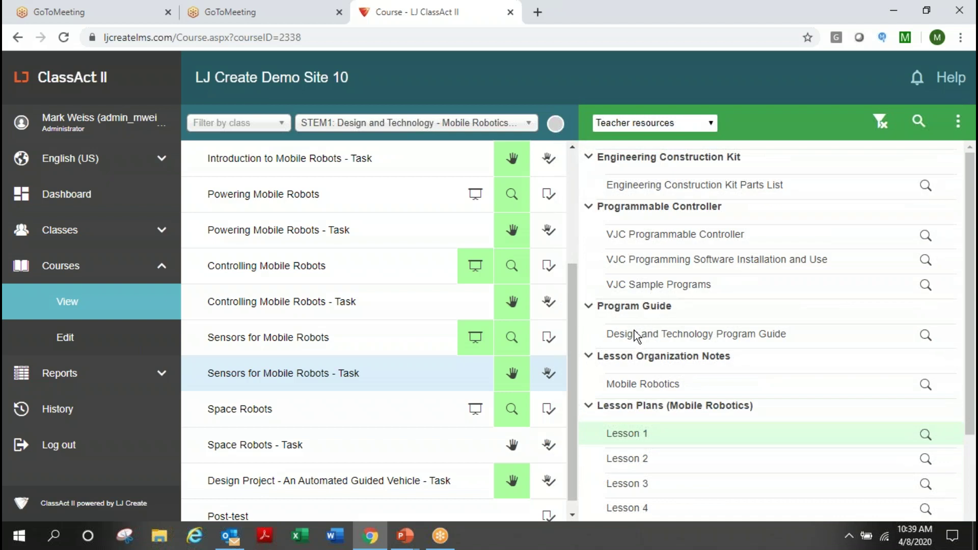
pyautogui.click(924, 336)
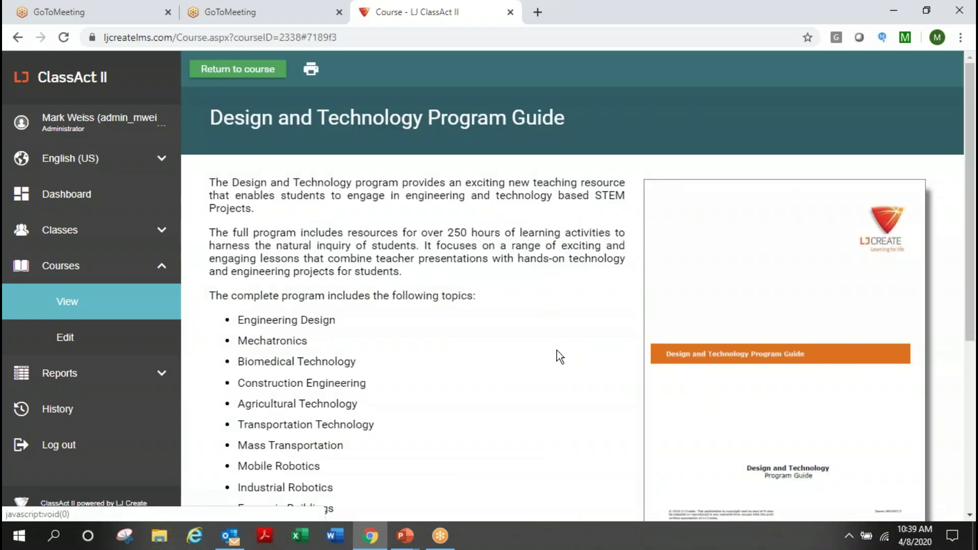
pyautogui.scroll(-5, 557, 350)
pyautogui.scroll(4, 557, 350)
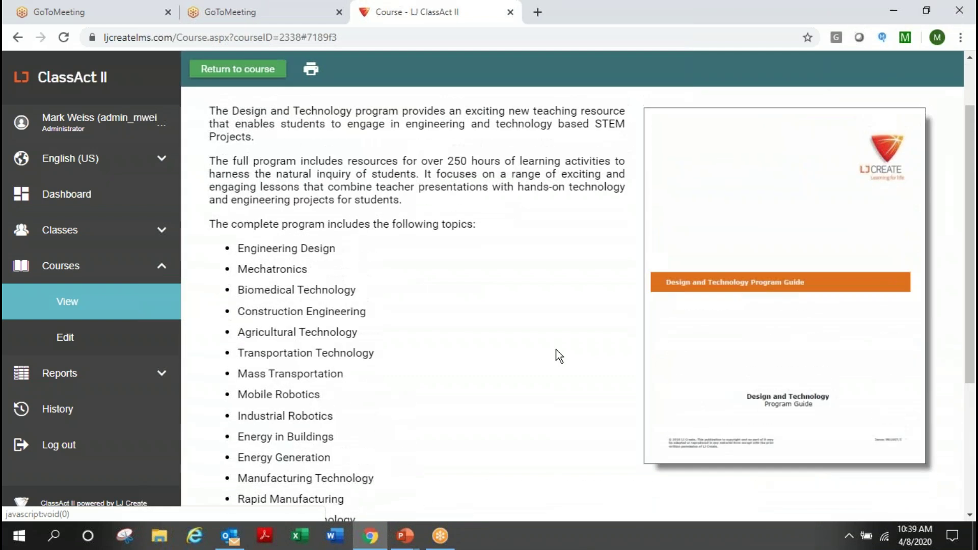
# Open the guide as the PDF 'Design and Technology Program Guide - MK1607_J.pdf'.
pyautogui.scroll(-1, 559, 355)
pyautogui.scroll(-1, 559, 356)
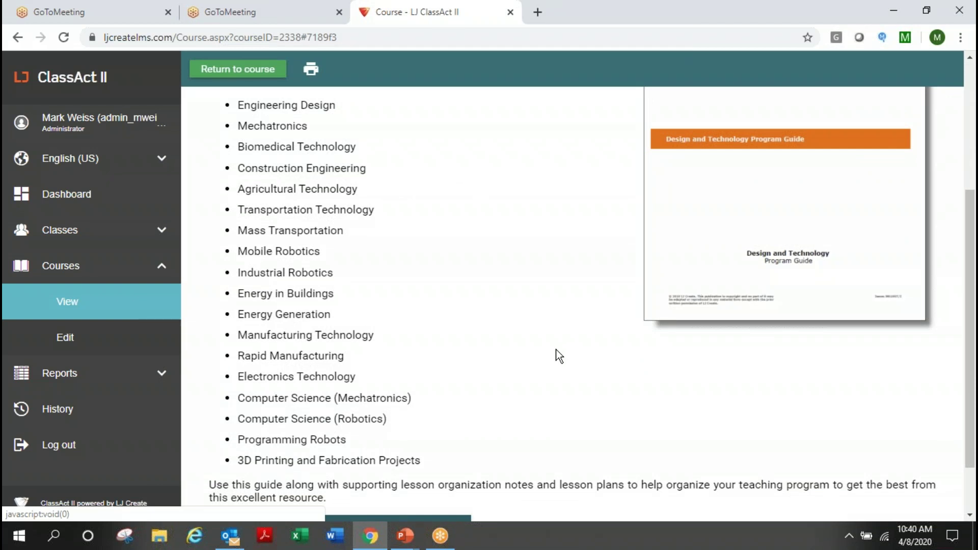
pyautogui.scroll(-1, 558, 355)
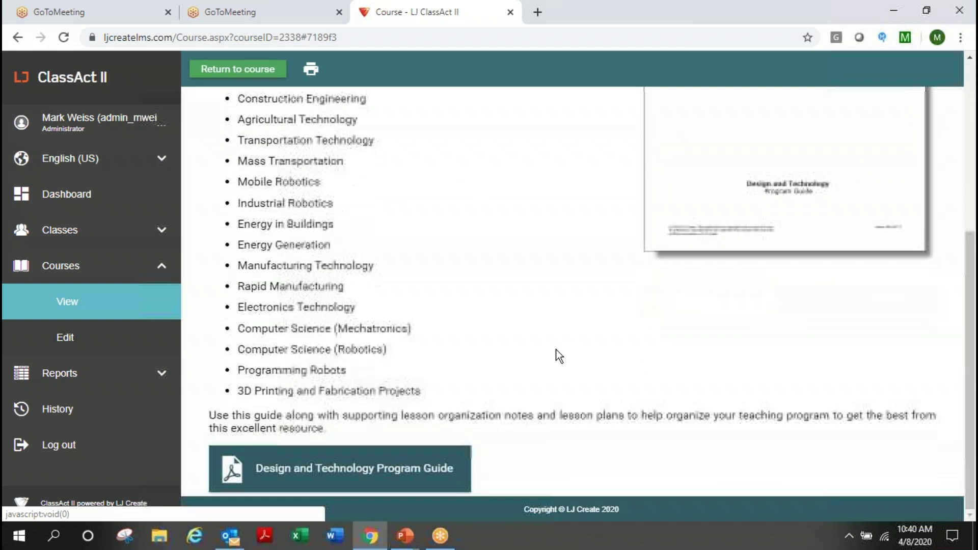
pyautogui.click(348, 481)
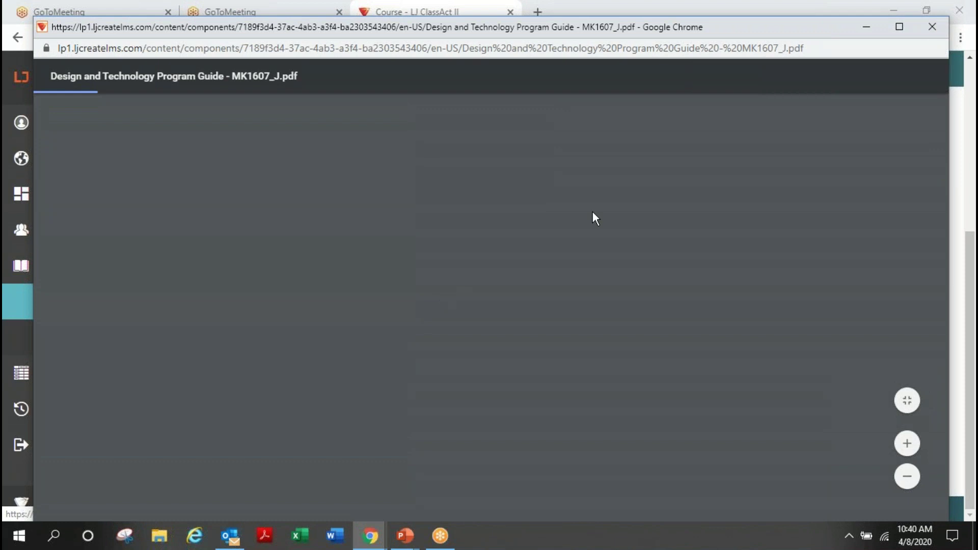
pyautogui.scroll(-6, 568, 250)
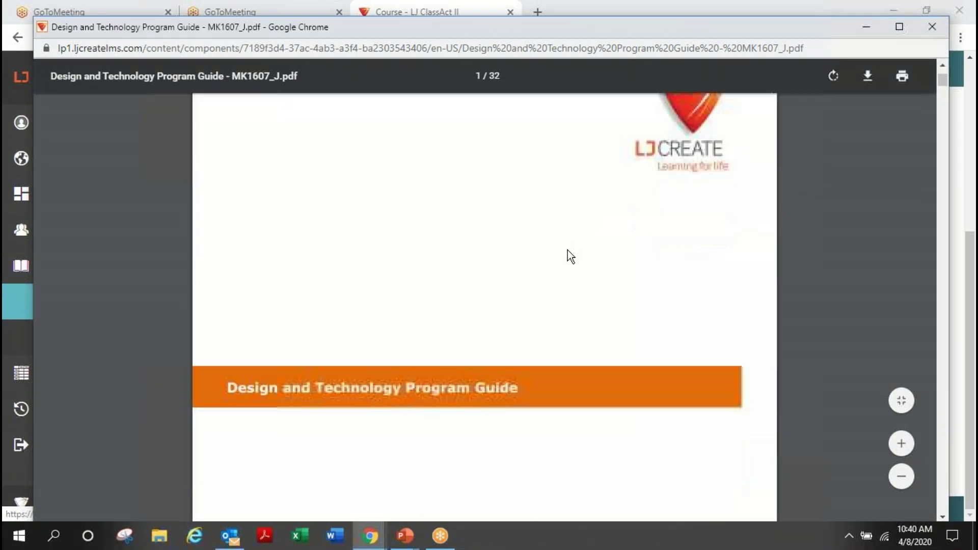
pyautogui.scroll(-4, 567, 249)
pyautogui.scroll(1, 568, 250)
pyautogui.scroll(-5, 568, 250)
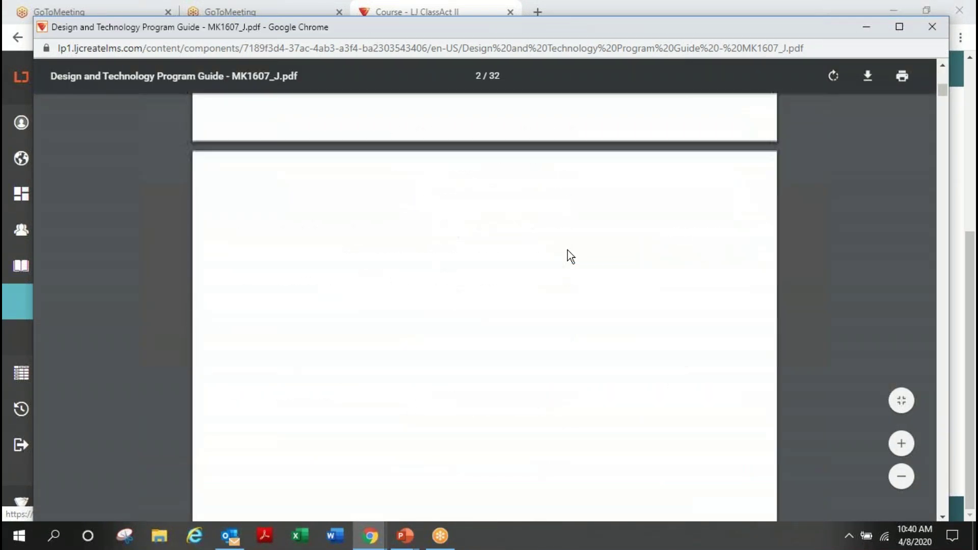
pyautogui.scroll(-10, 567, 249)
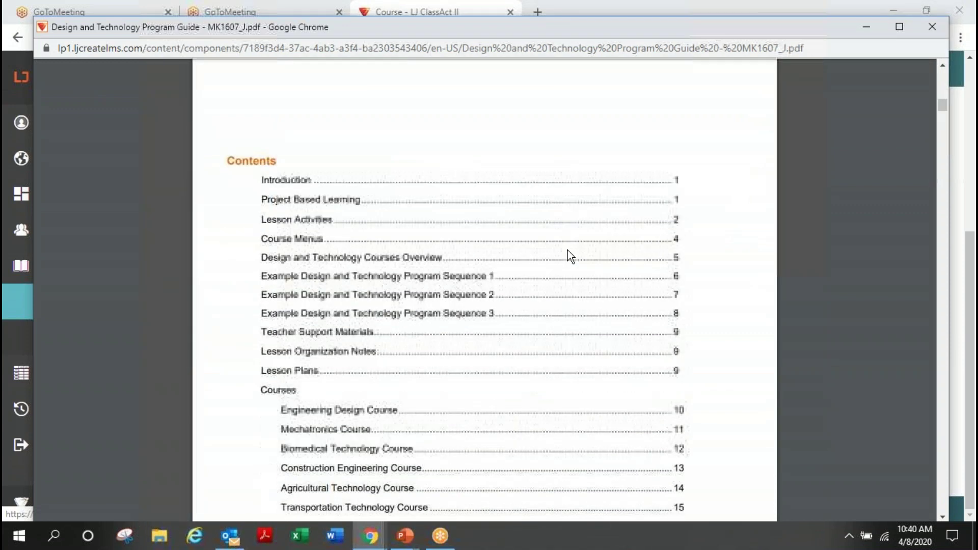
pyautogui.scroll(-9, 567, 250)
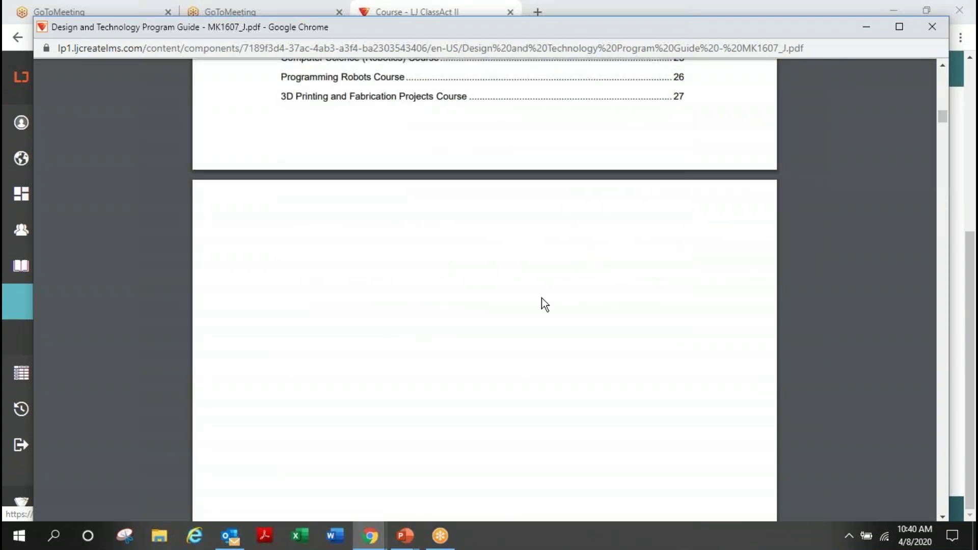
pyautogui.scroll(-10, 544, 304)
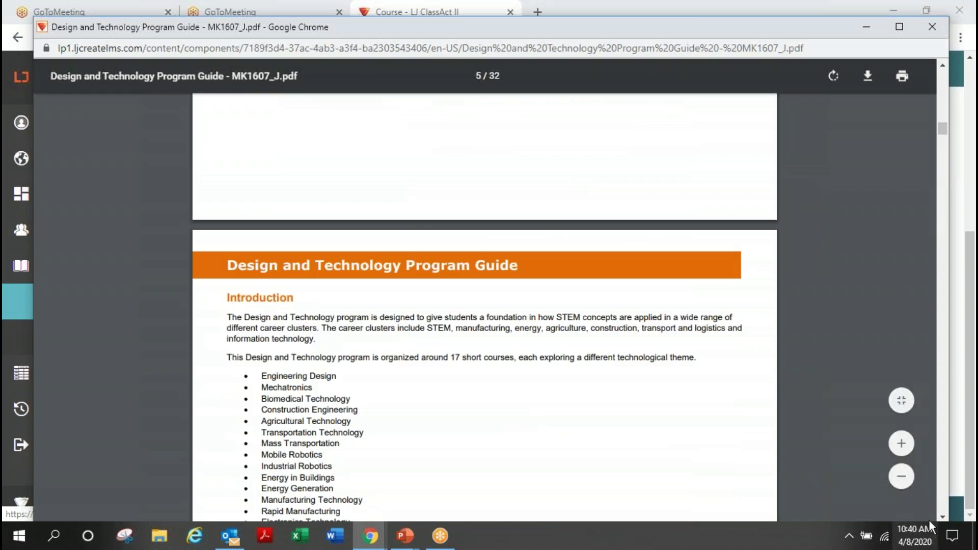
pyautogui.click(943, 516)
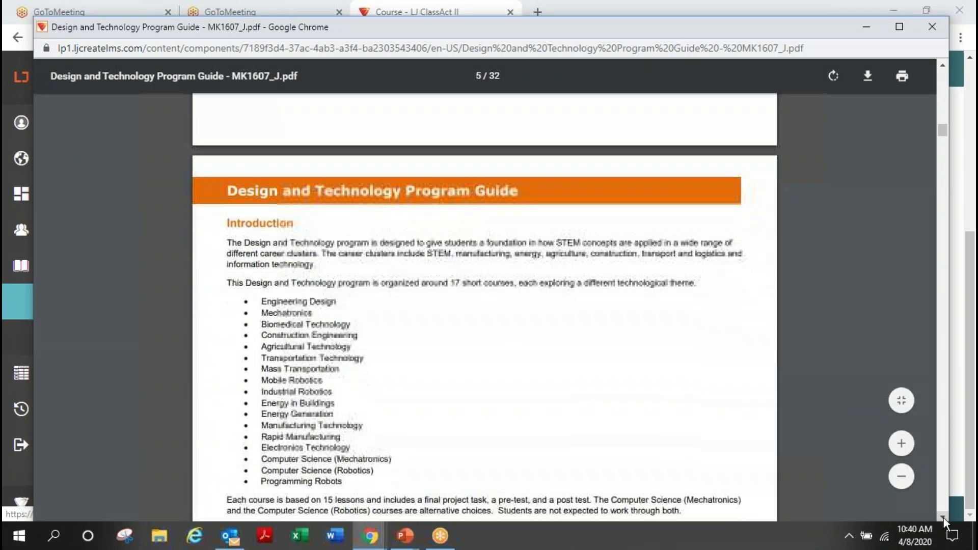
pyautogui.moveTo(943, 518); pyautogui.dragTo(943, 518)
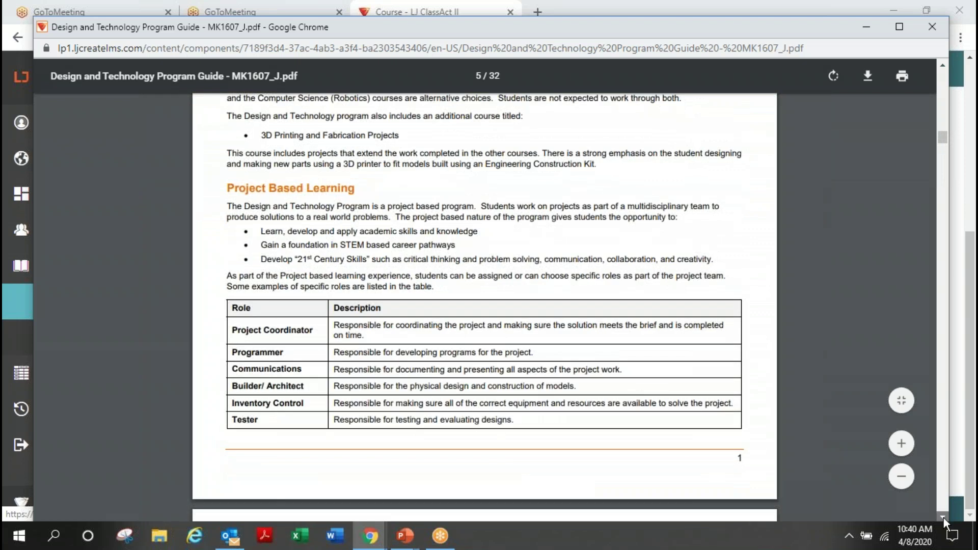
pyautogui.moveTo(944, 517); pyautogui.dragTo(944, 518)
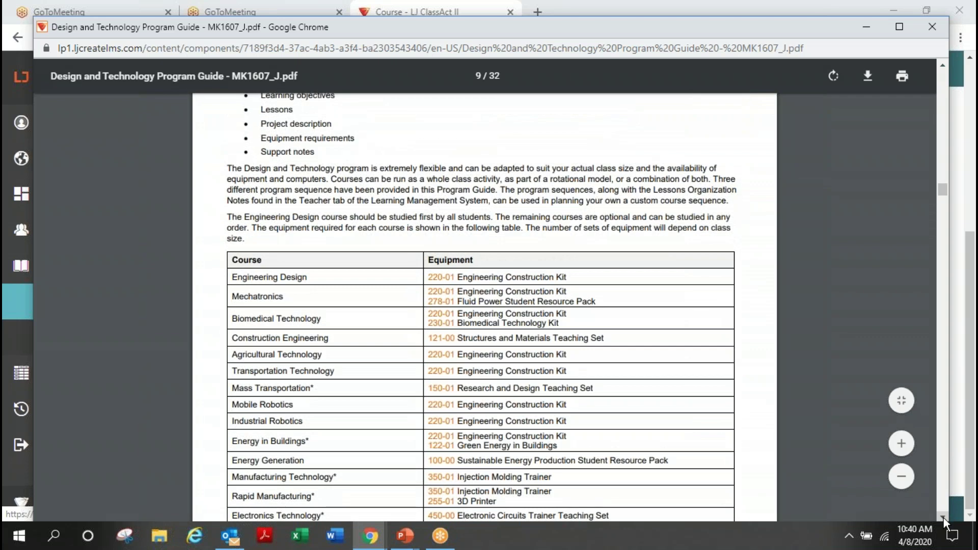
pyautogui.moveTo(943, 518); pyautogui.dragTo(944, 518)
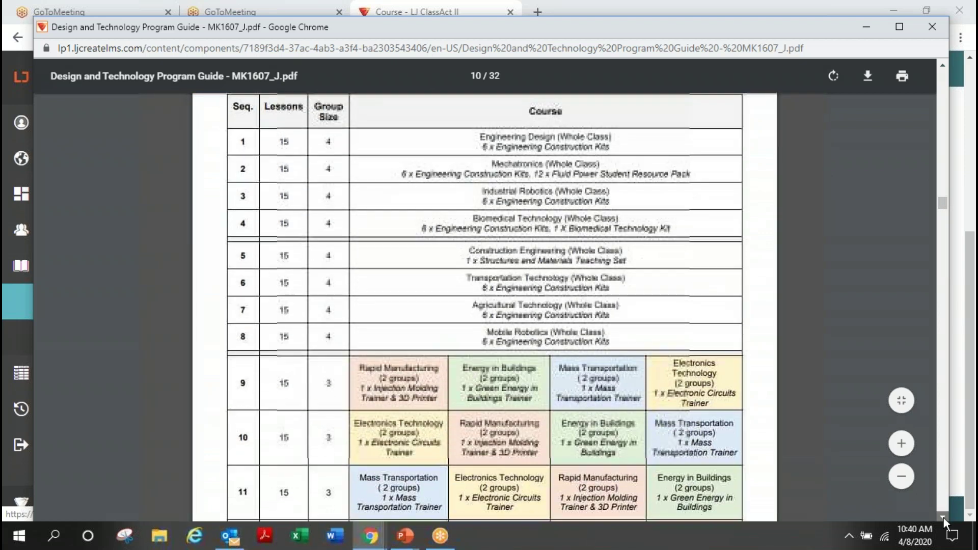
pyautogui.moveTo(943, 518); pyautogui.dragTo(943, 517)
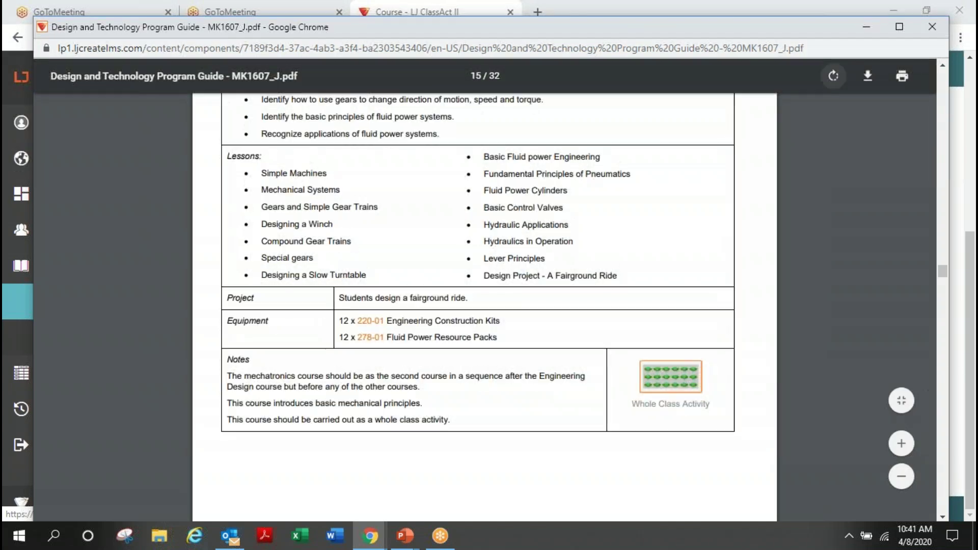
pyautogui.click(933, 27)
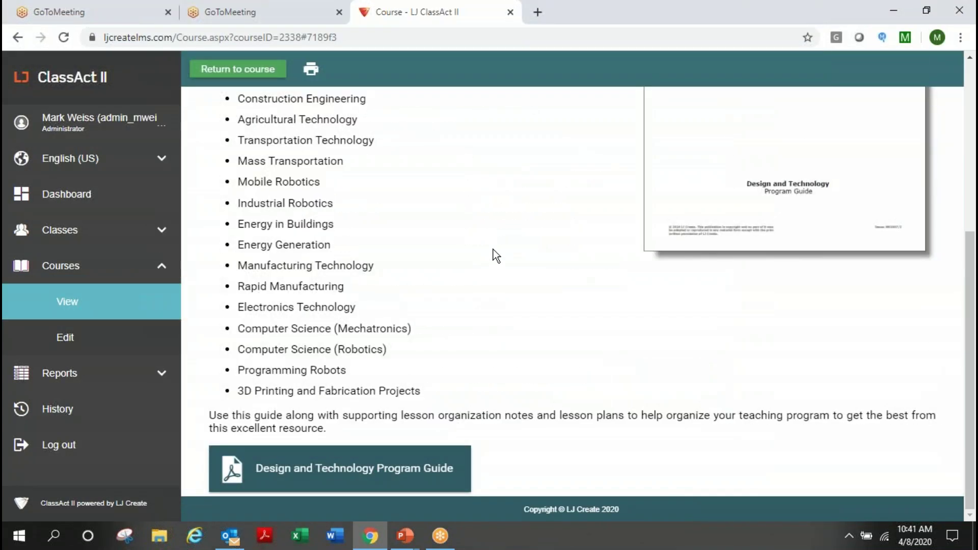